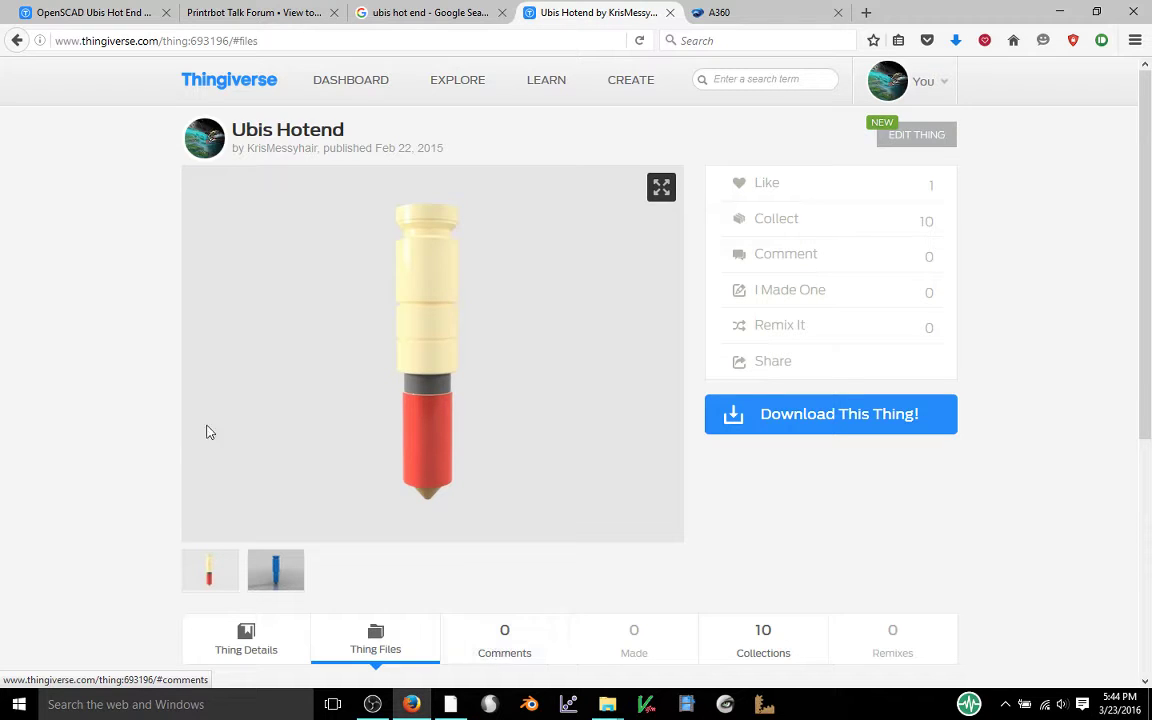
View the OpenSCAD Ubis Hot End Model page, then switch to Fusion 360 and examine the ubis_model mesh from several angles
click(111, 16)
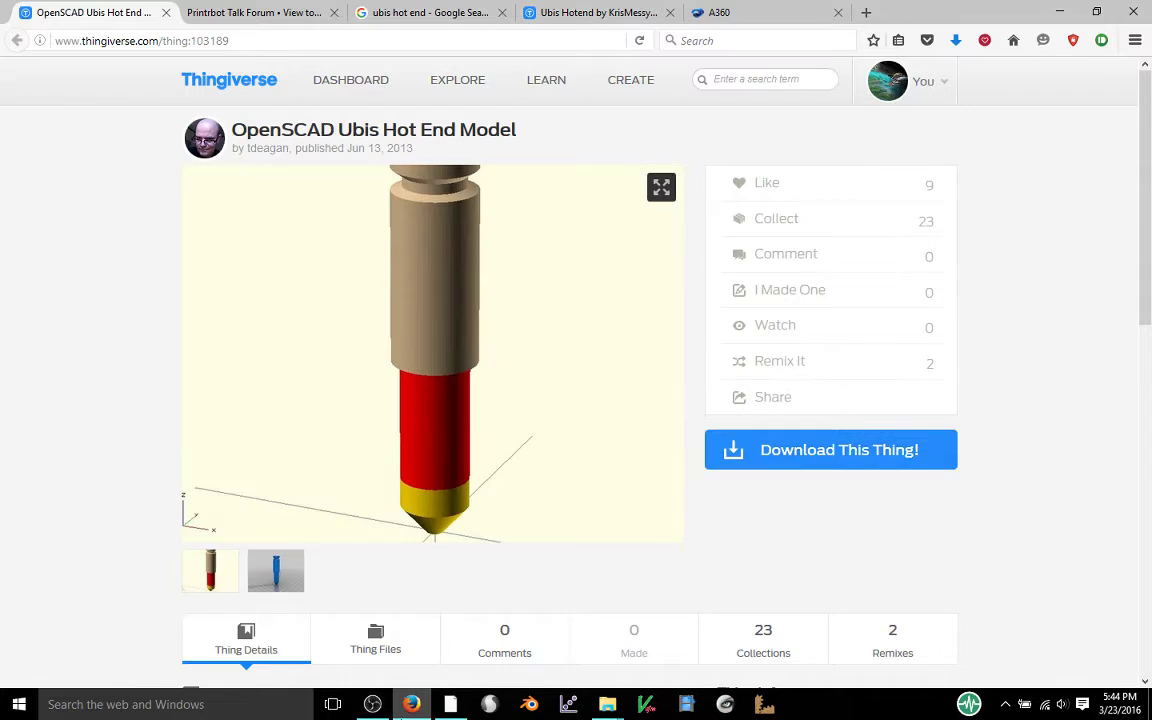
click(452, 705)
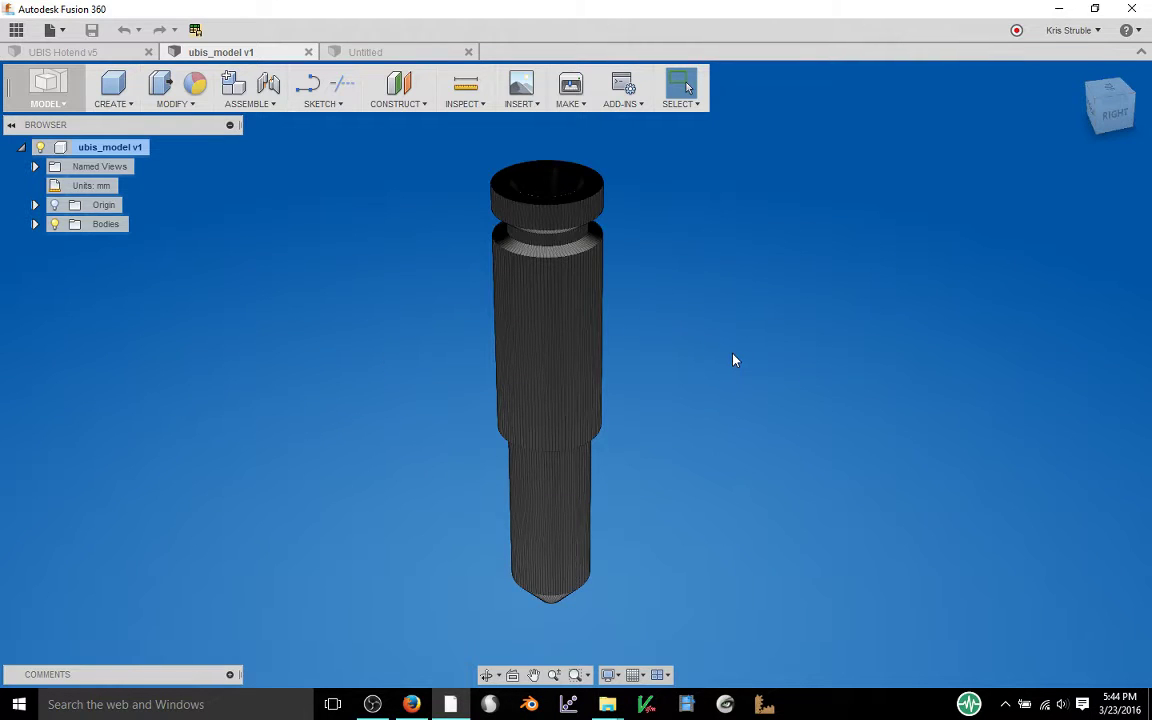
middle_drag(733, 360, 760, 345)
key(Escape)
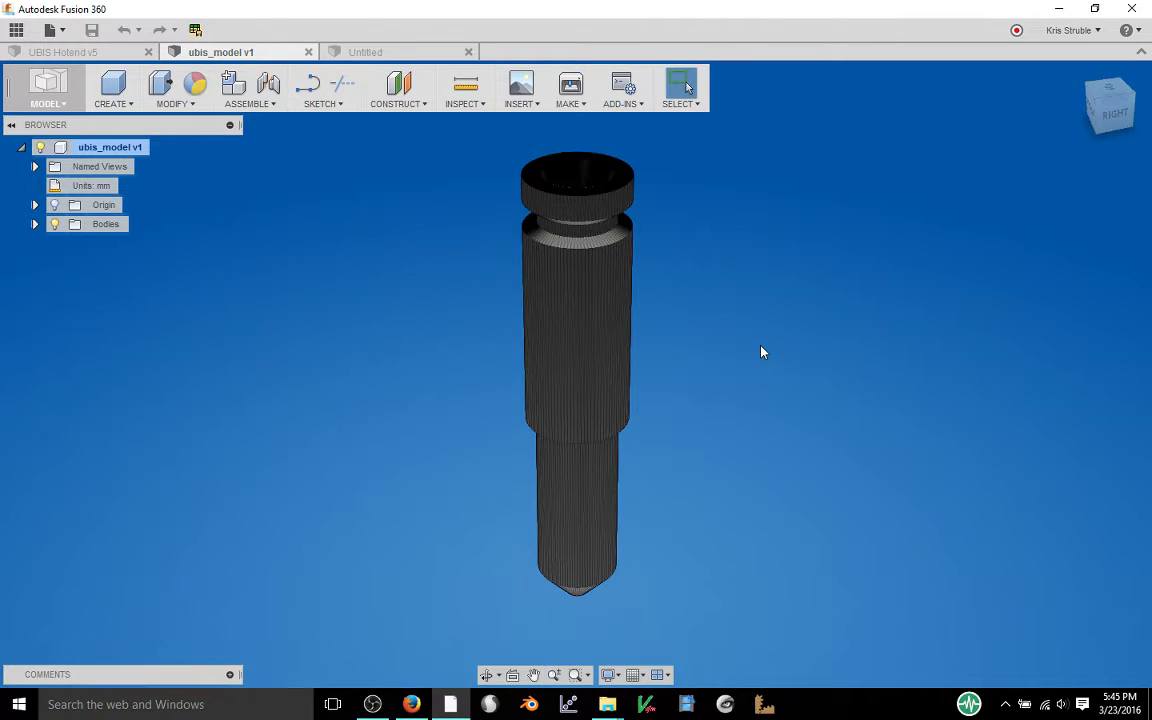
shift+middle_drag(753, 347, 668, 419)
scroll(653, 417, up, 3)
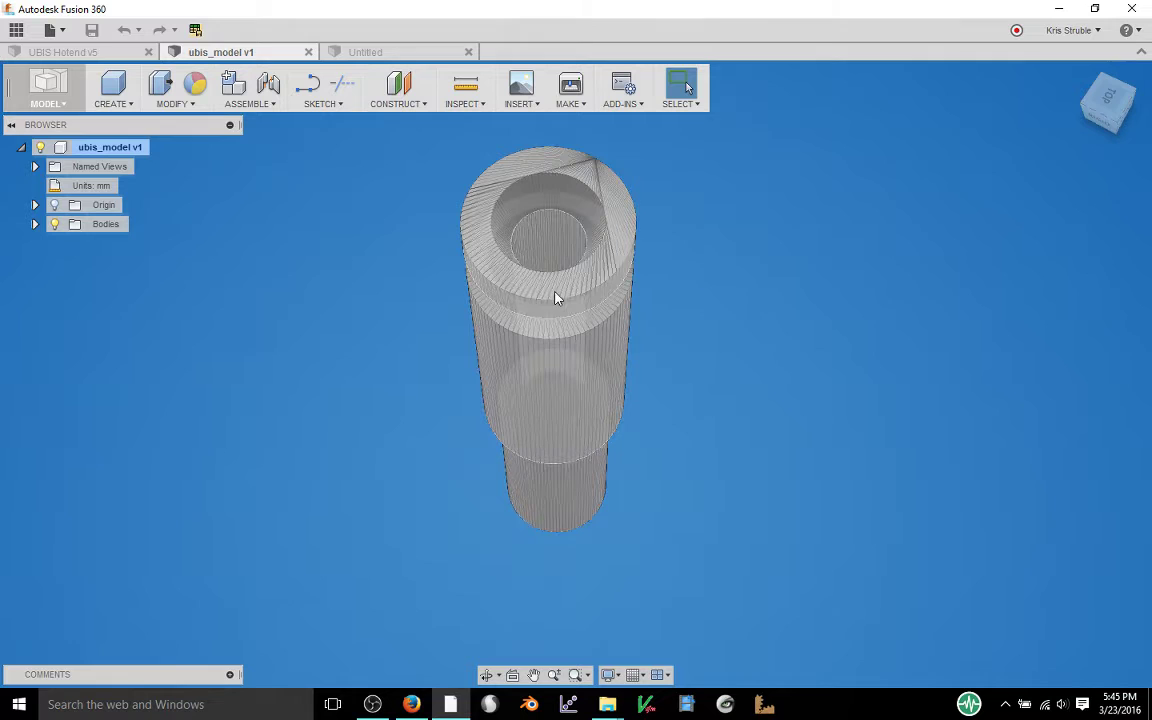
shift+middle_drag(661, 462, 671, 371)
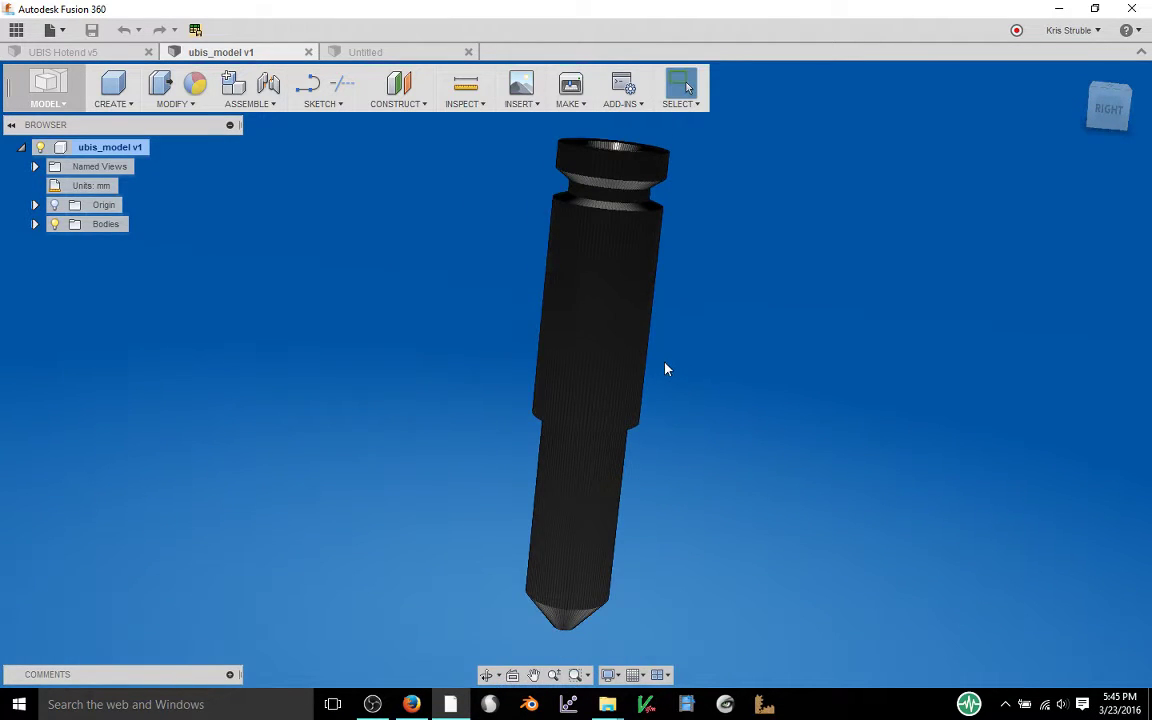
shift+middle_drag(714, 301, 686, 300)
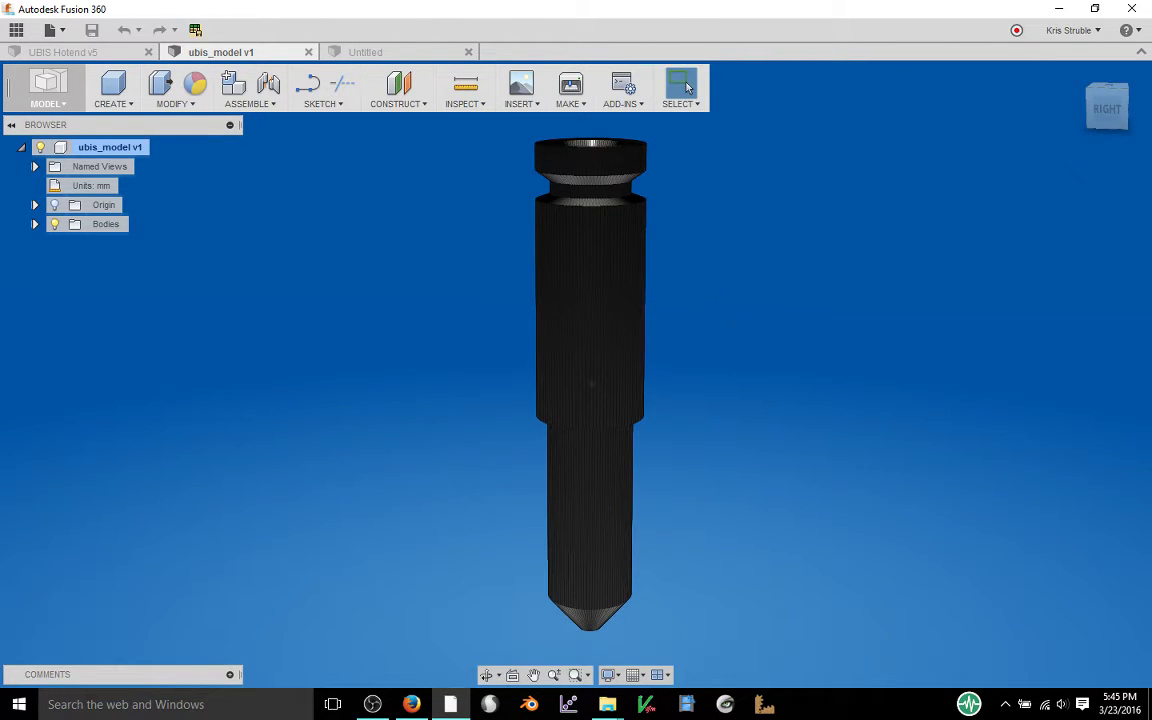
shift+middle_drag(743, 314, 701, 357)
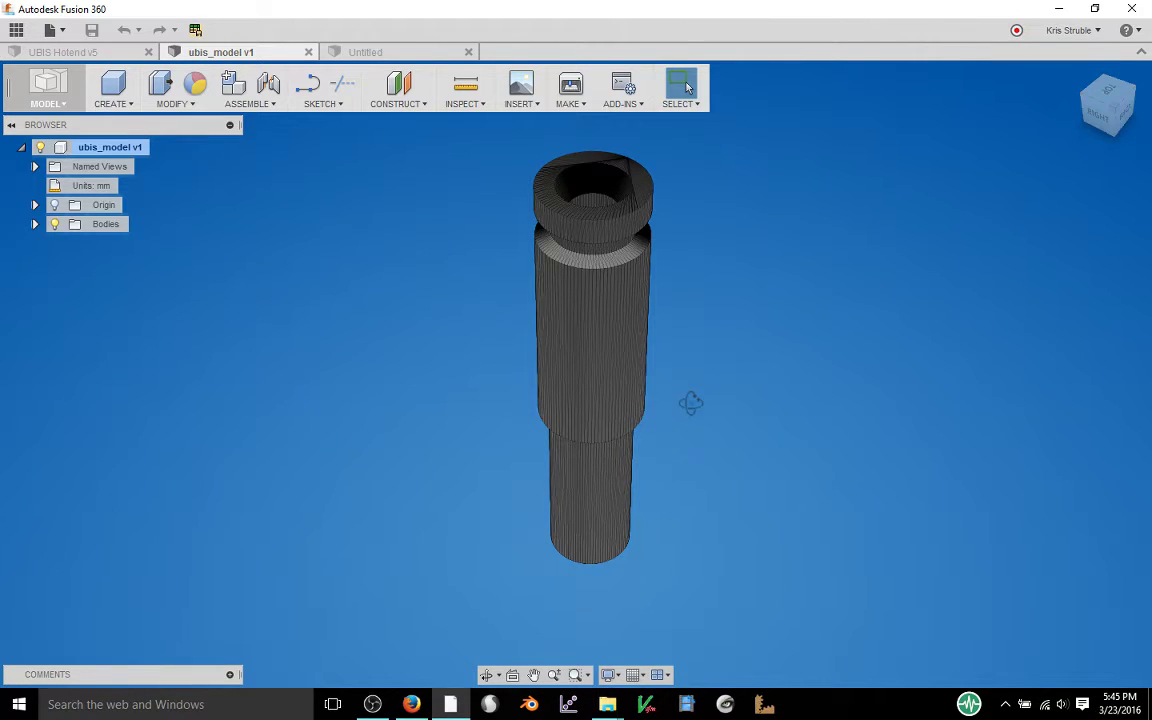
shift+middle_drag(691, 403, 691, 376)
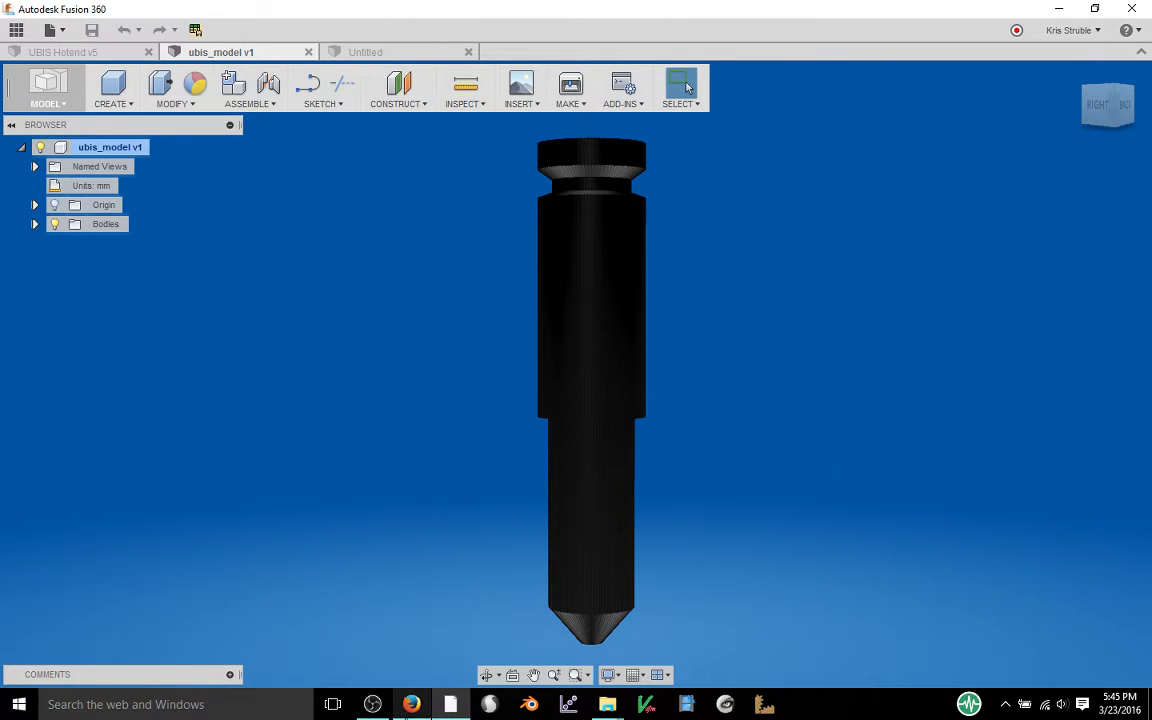
Switch to Firefox and view the open Printrbot Talk Forum page
click(411, 704)
click(221, 12)
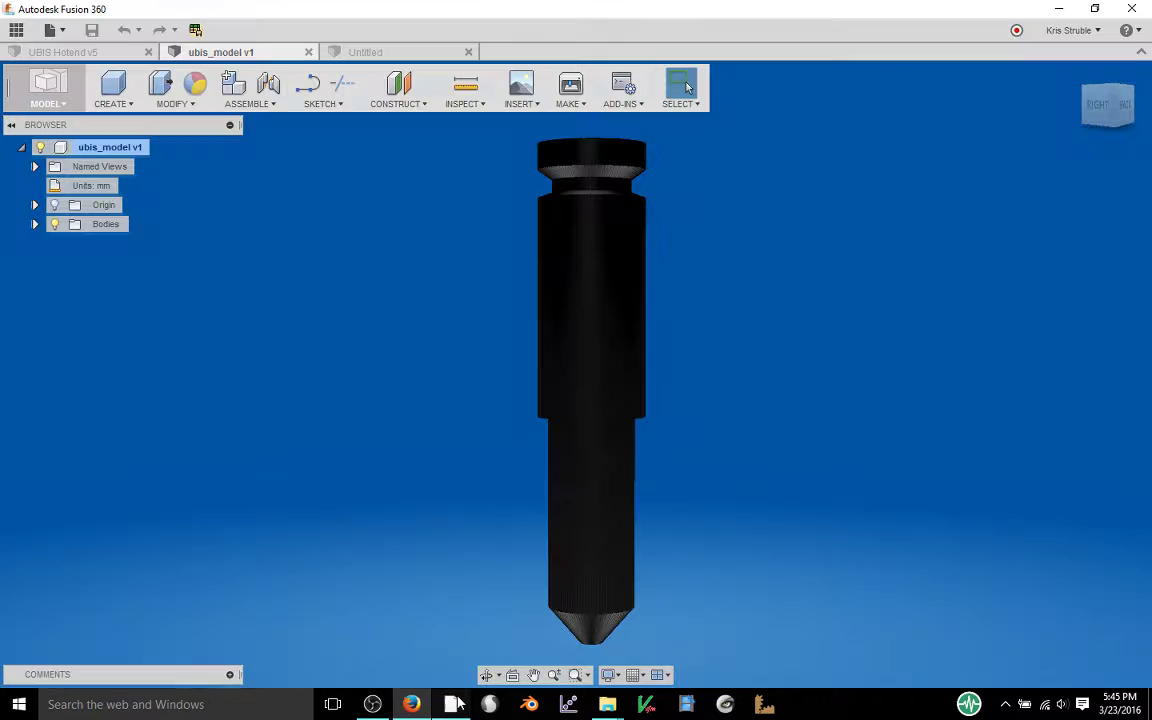
Switch to the untitled Fusion 360 design, show its origin planes and axes, and list the origin's contents
click(424, 54)
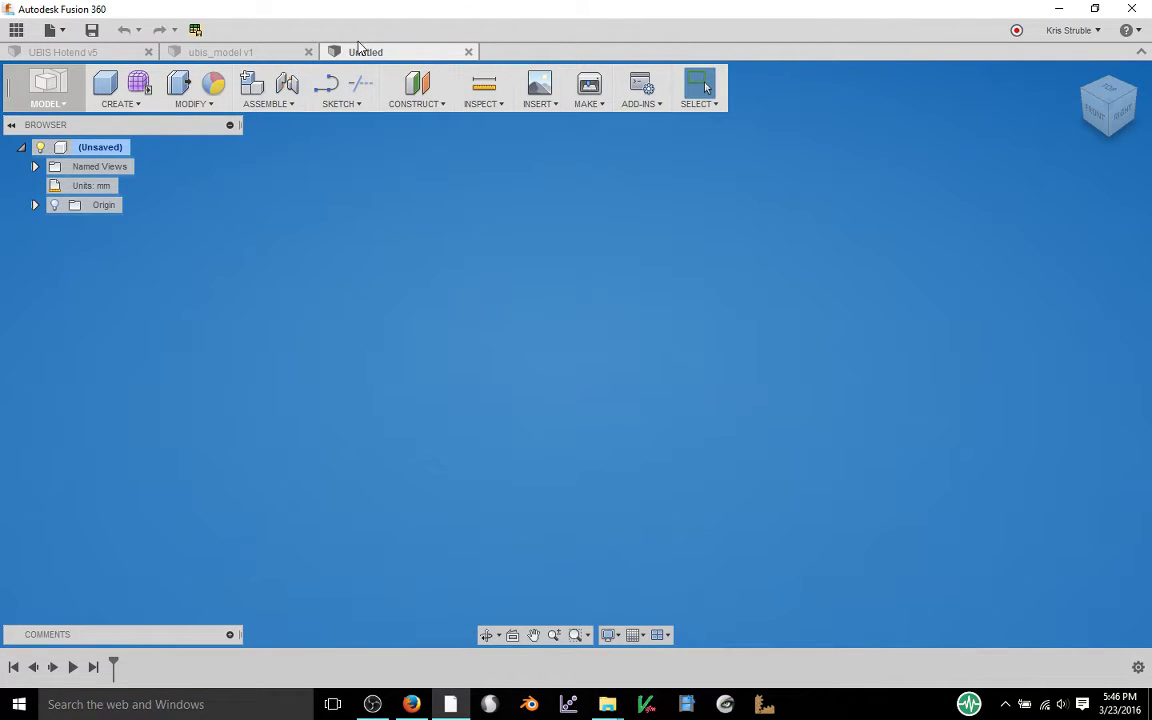
click(56, 206)
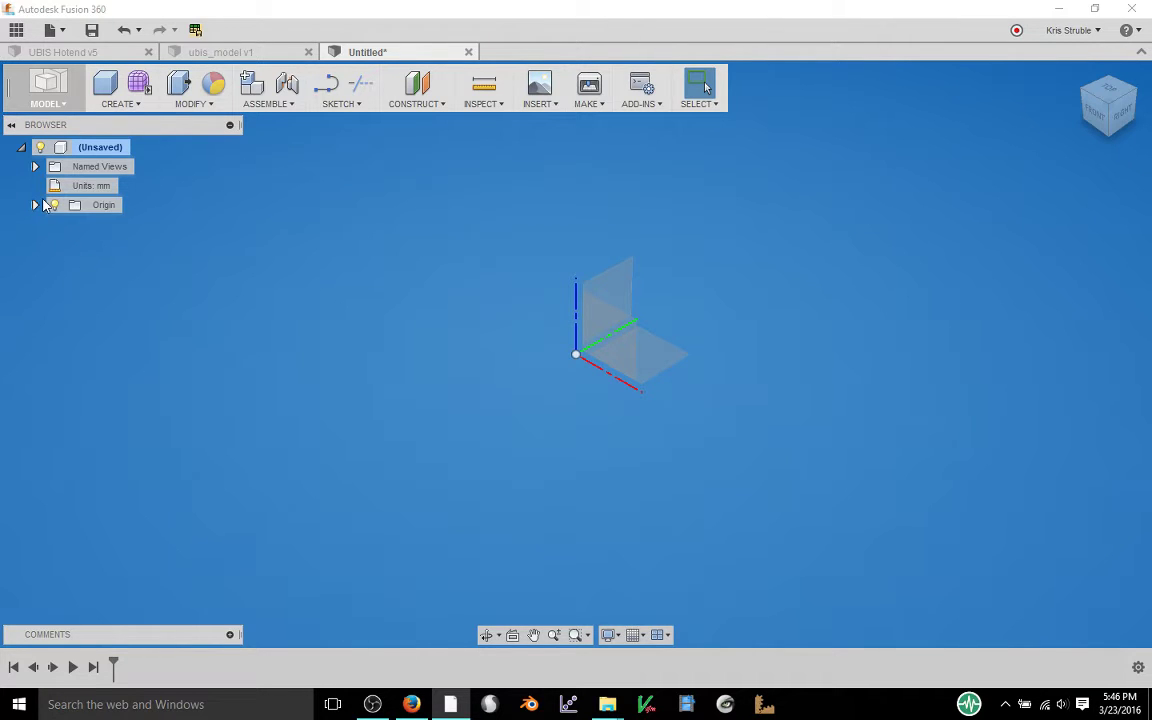
click(35, 205)
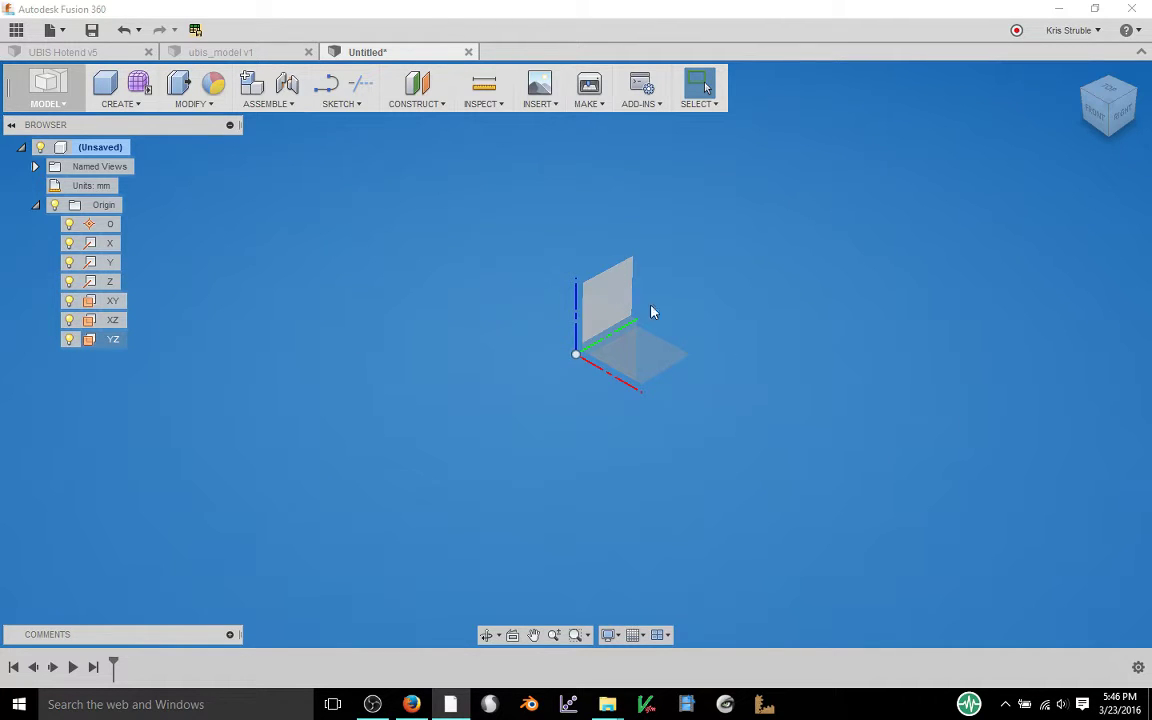
shift+middle_drag(839, 388, 628, 445)
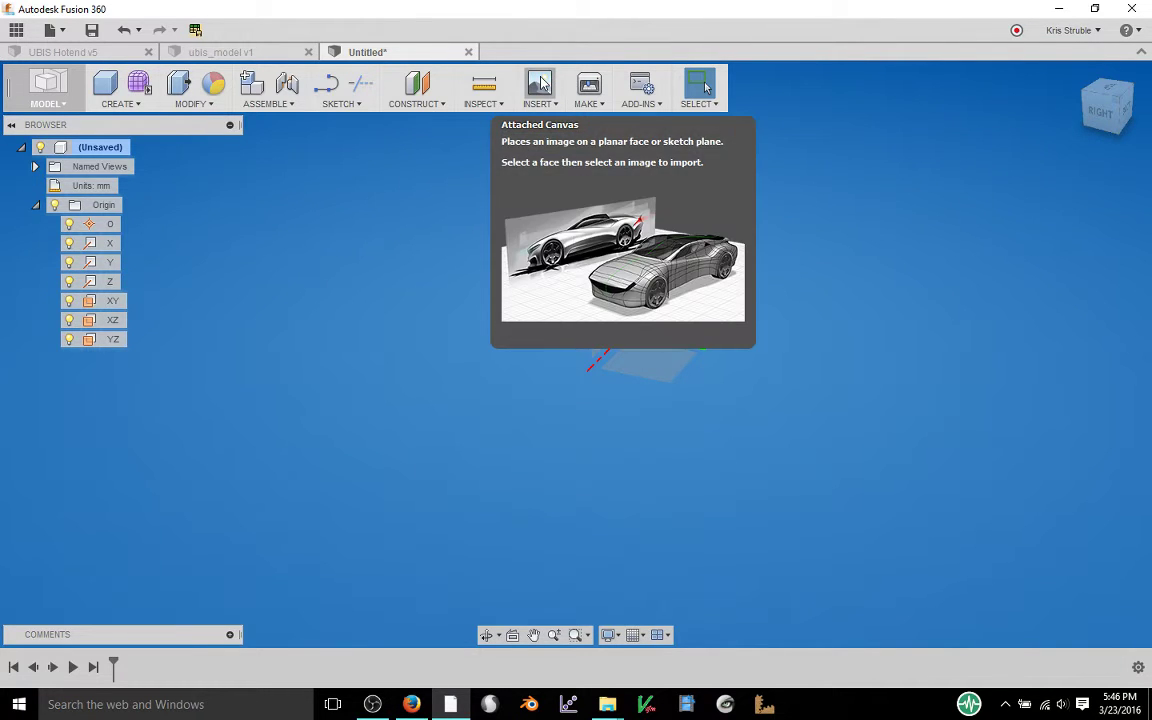
Start an attached canvas on the YZ origin plane using the Ubis Hot End Dimensions image
click(541, 85)
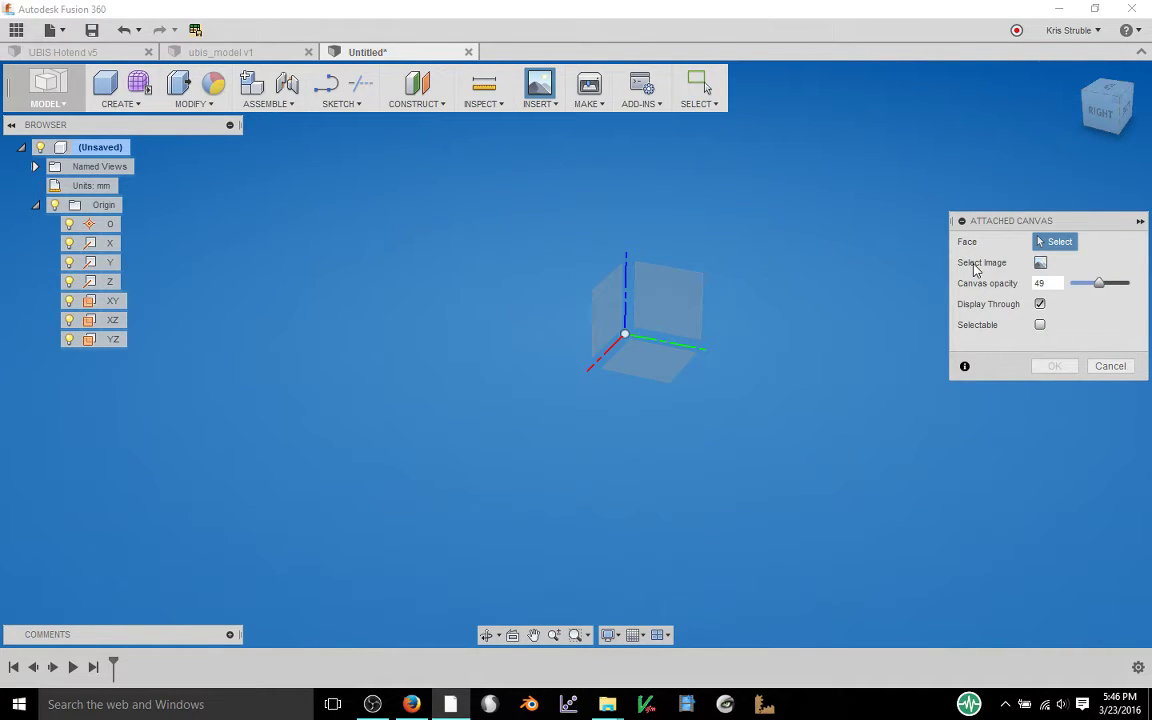
click(666, 311)
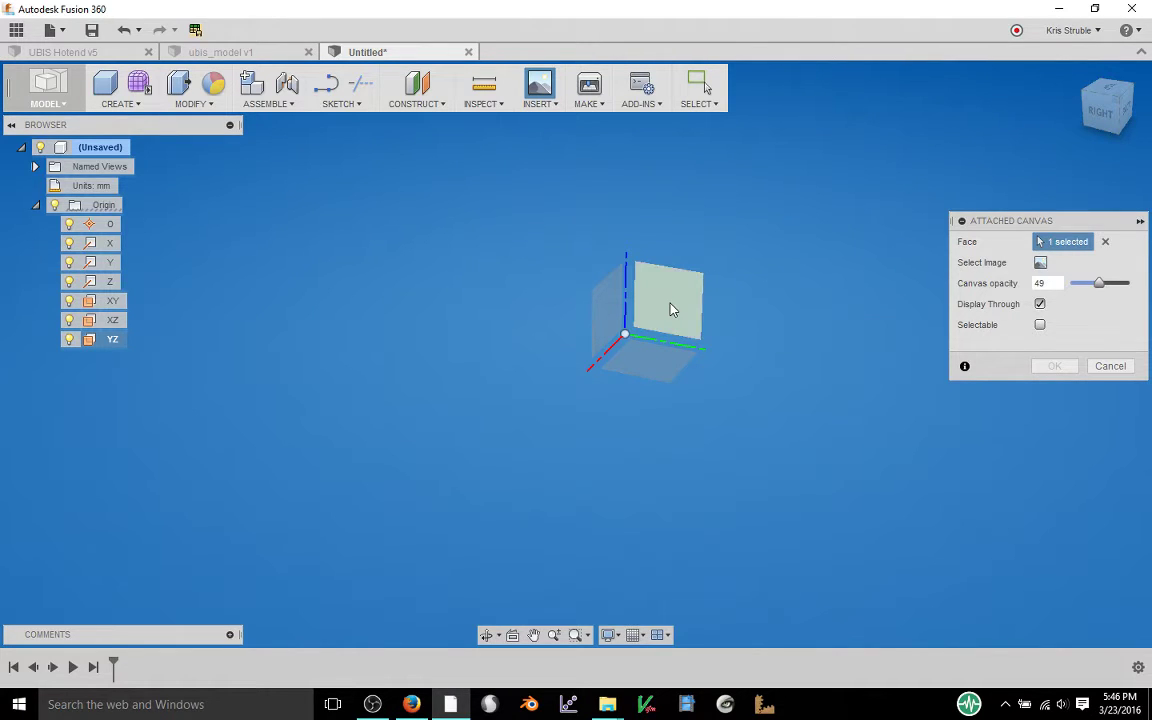
click(1041, 264)
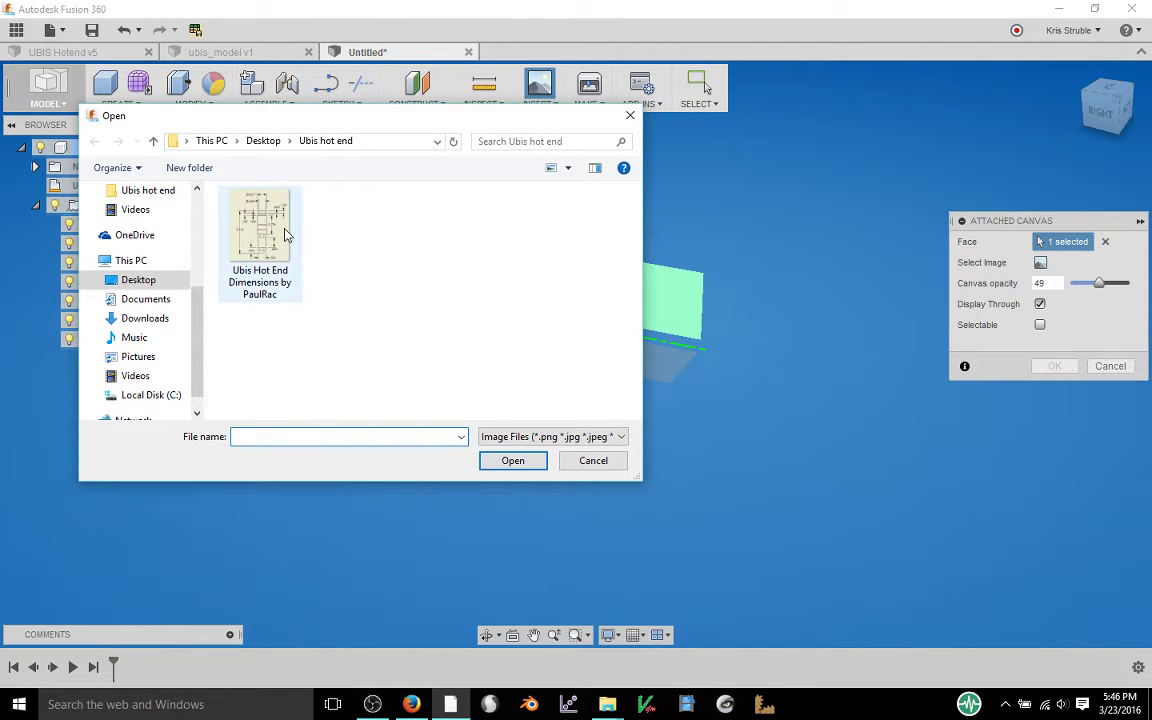
click(260, 243)
click(513, 460)
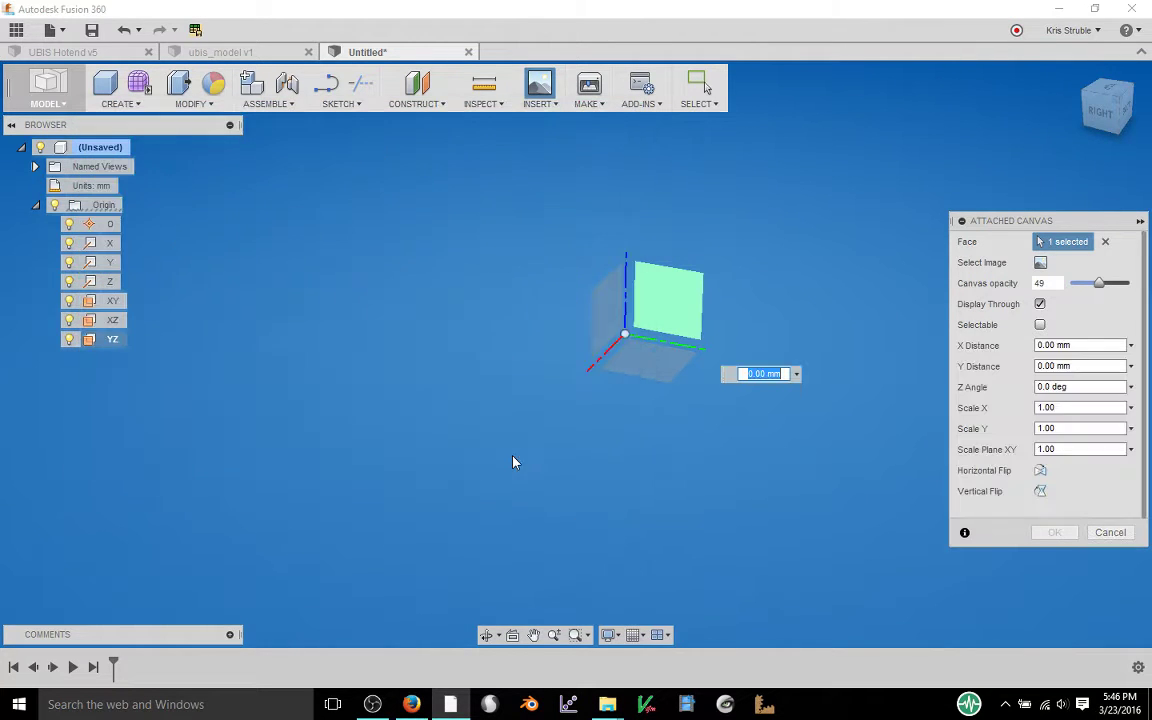
Move the canvas about 16 mm in X and 50 mm in Y, and finish placing it
drag(644, 320, 692, 187)
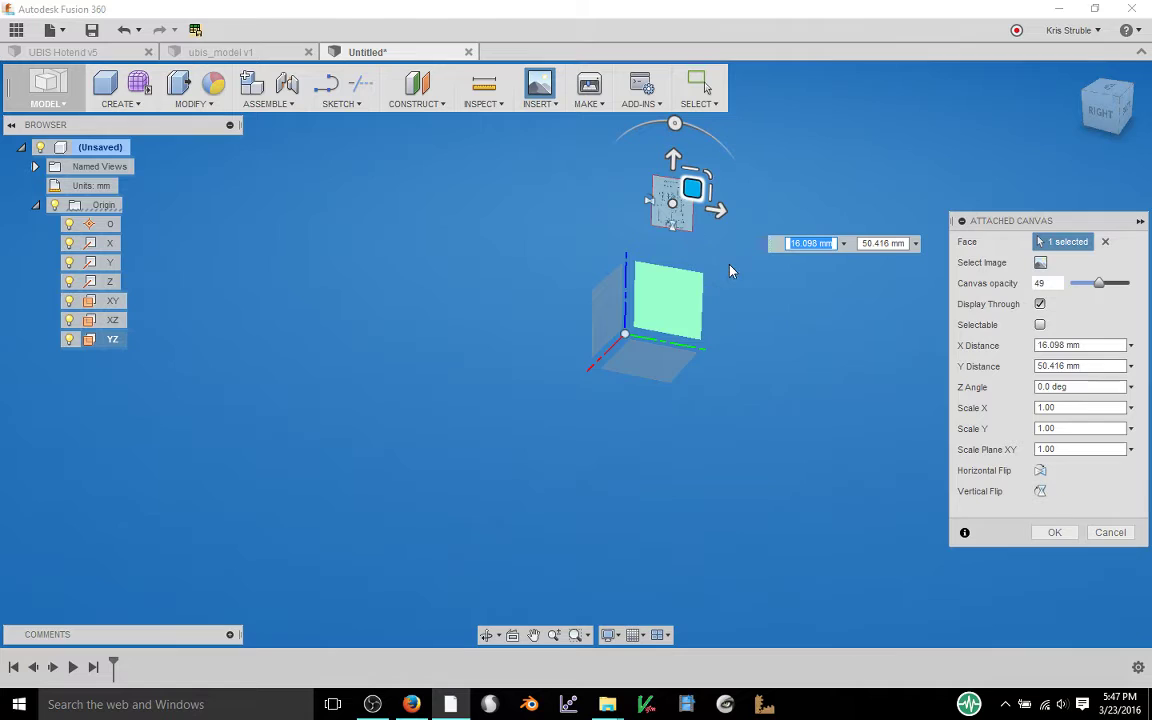
middle_drag(725, 255, 724, 364)
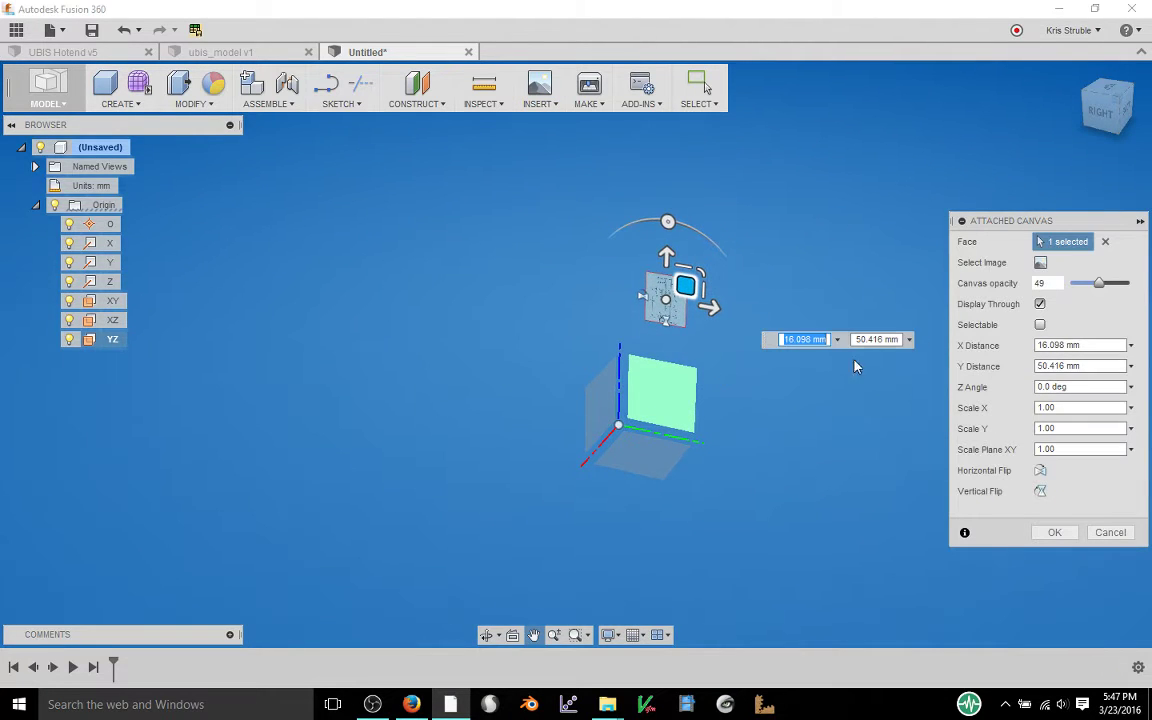
click(1055, 533)
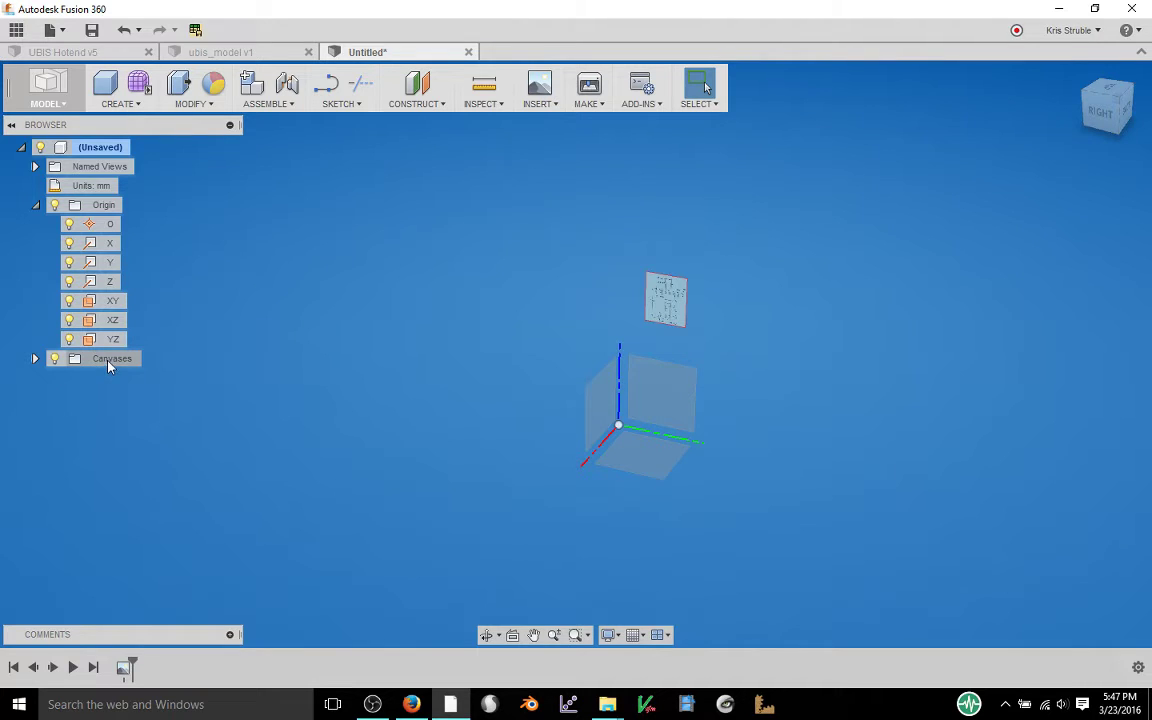
Start calibrating the Ubis Hot End Dimensions canvas, picking the two upper corners of the hot end's top flange as reference points
click(35, 359)
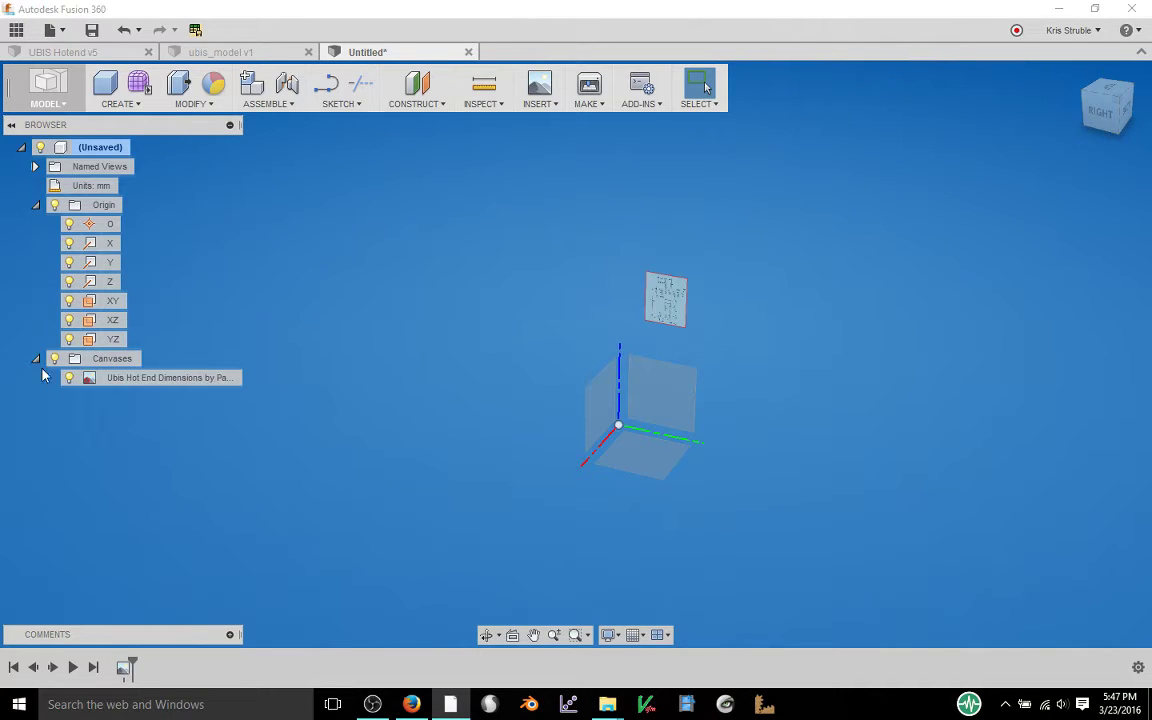
right_click(126, 380)
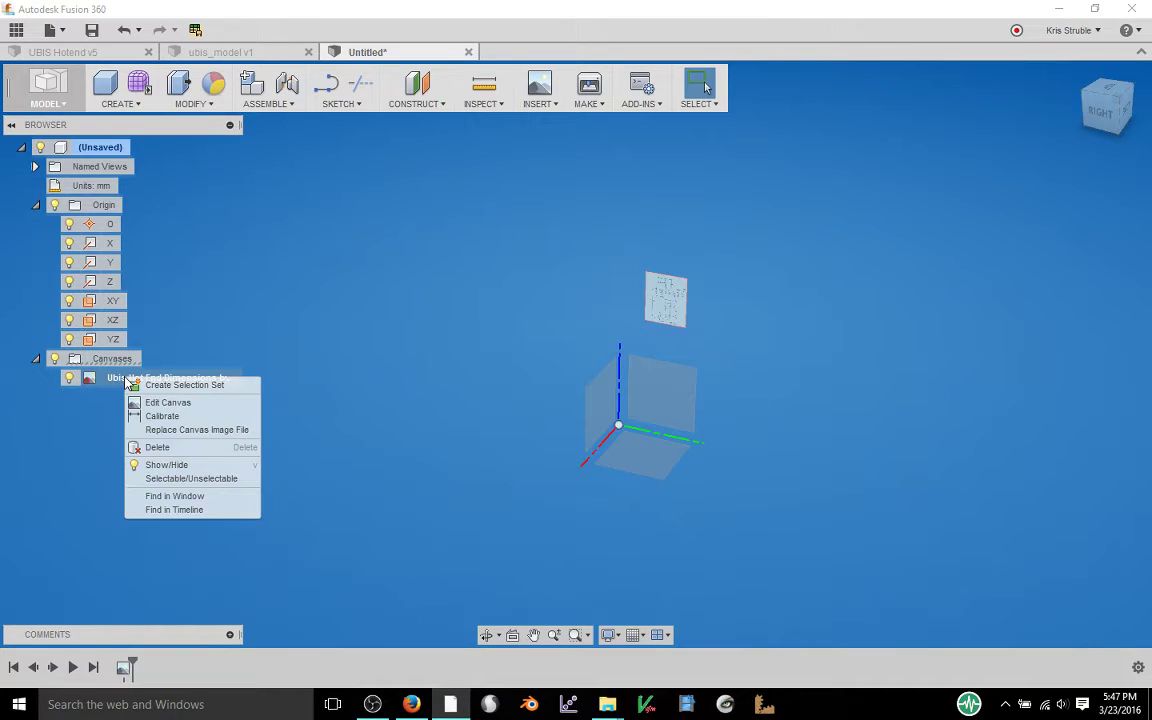
click(150, 420)
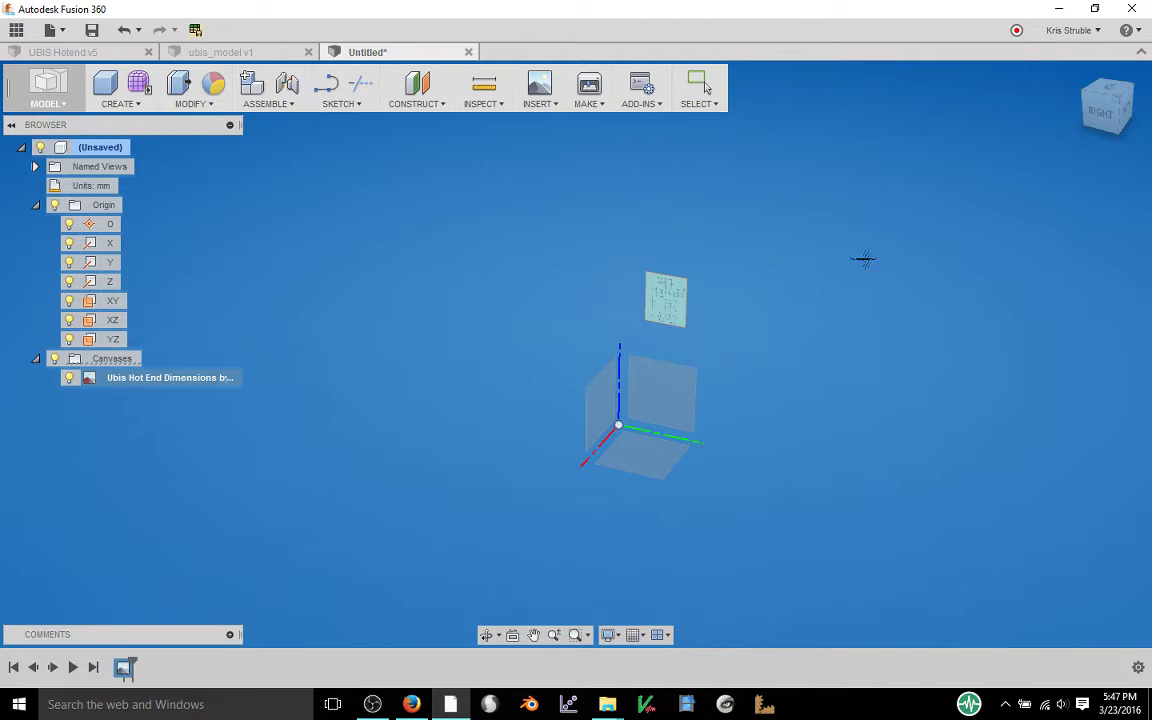
click(1103, 113)
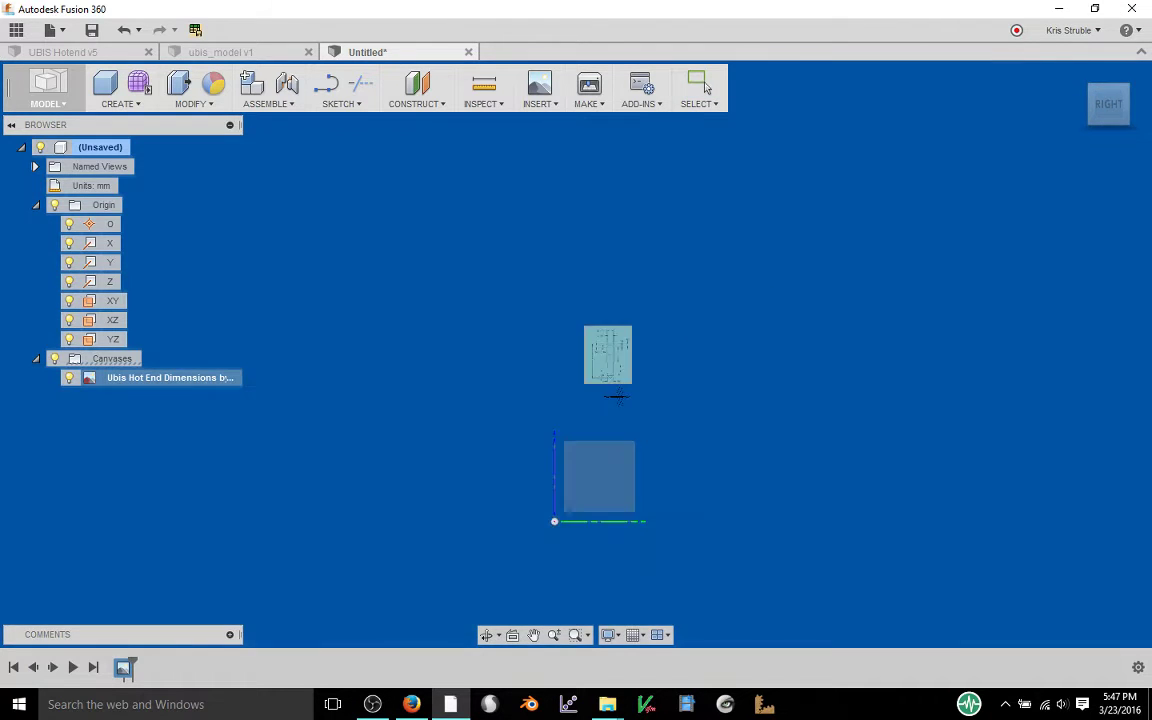
scroll(608, 289, up, 8)
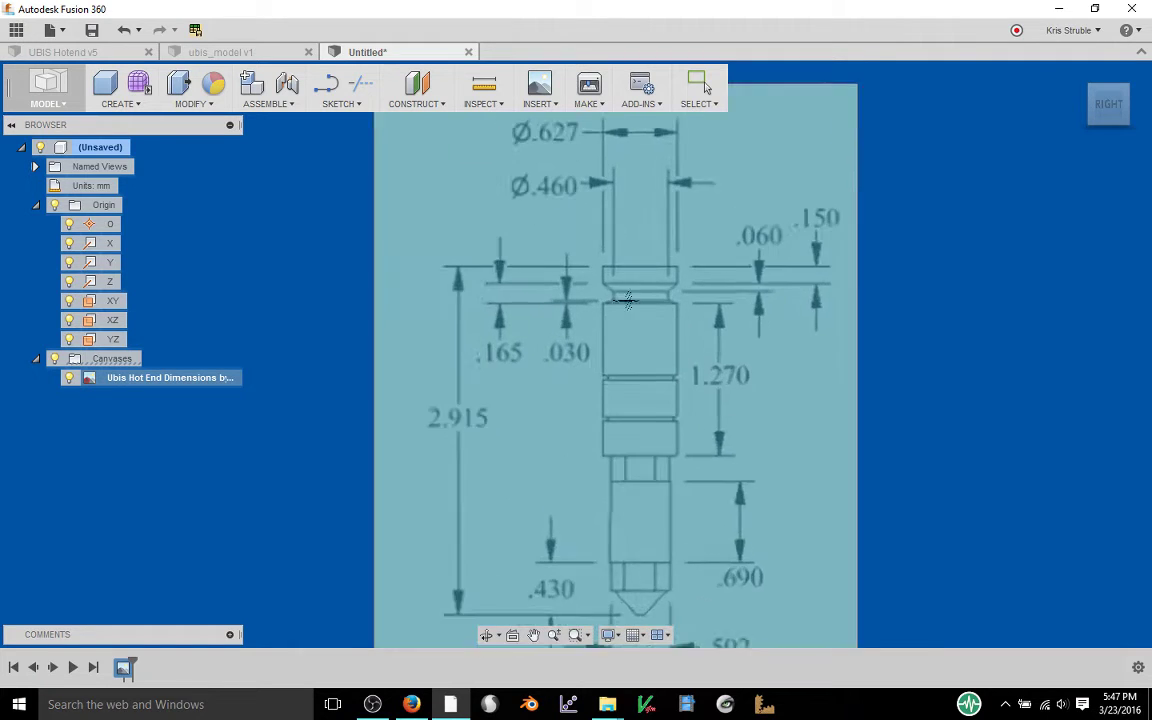
middle_drag(598, 236, 569, 276)
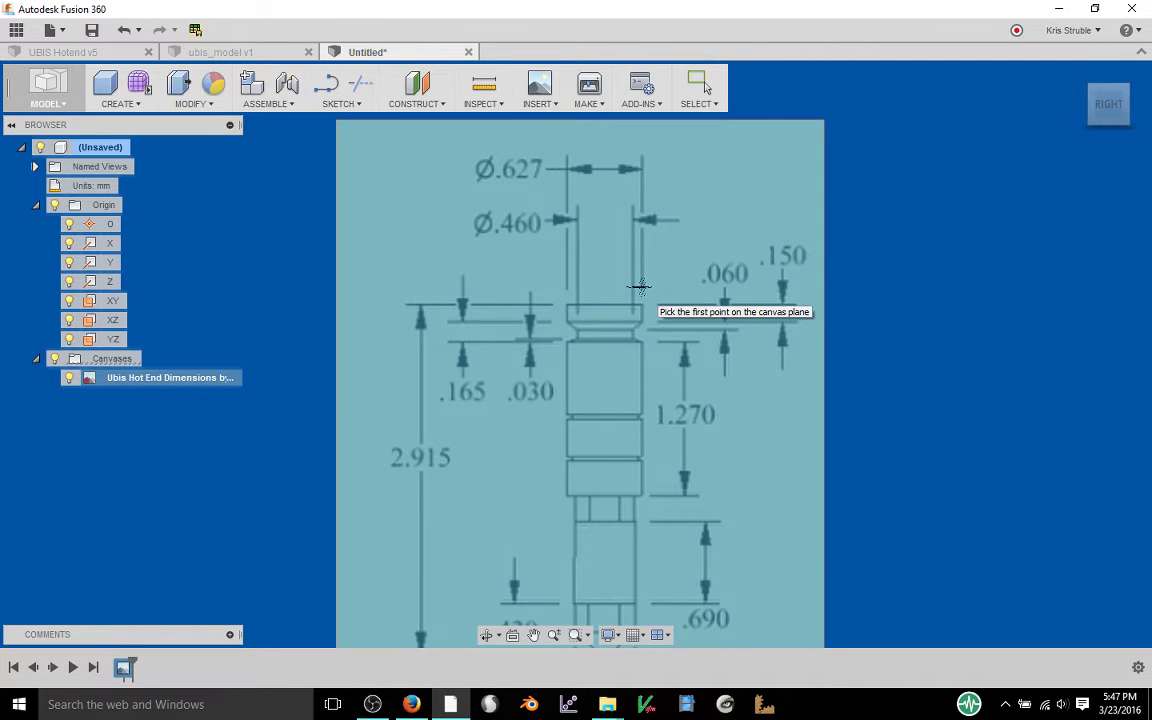
scroll(569, 305, up, 5)
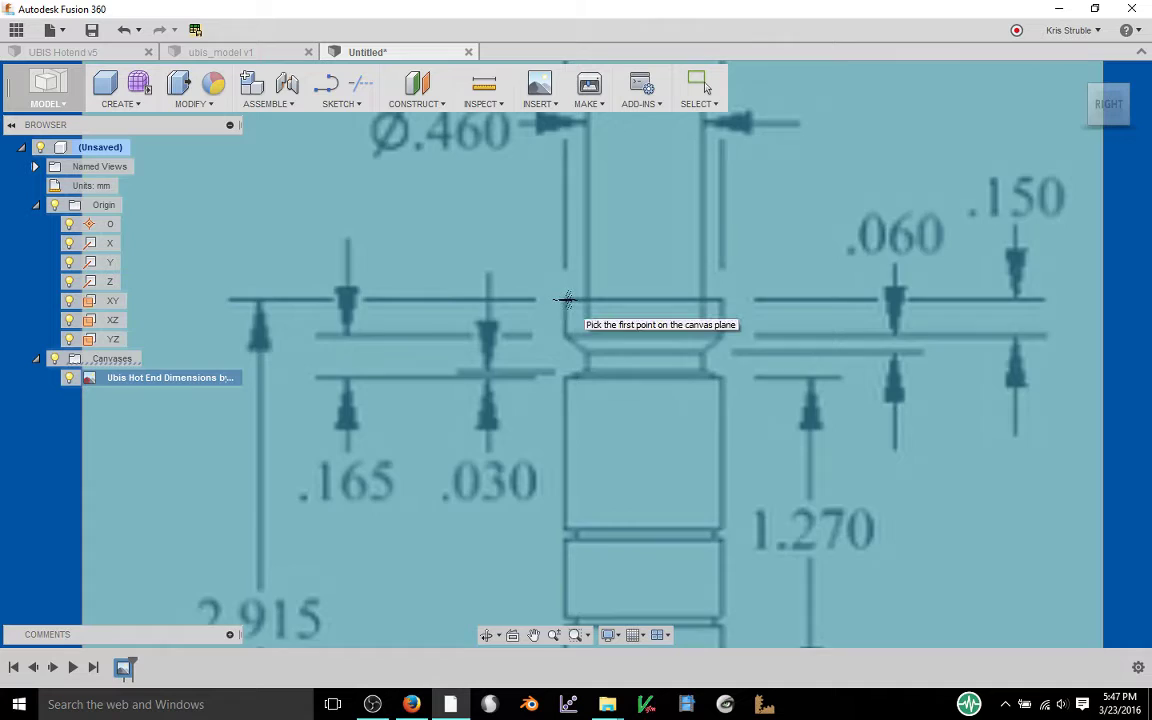
click(565, 299)
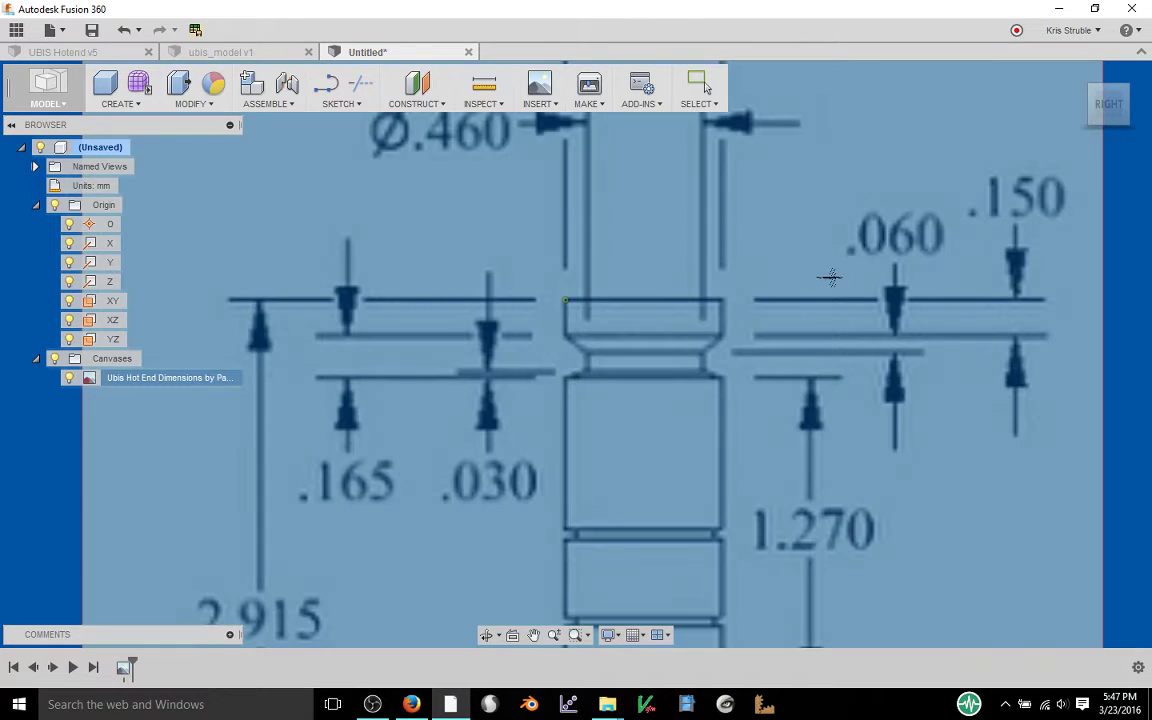
click(723, 298)
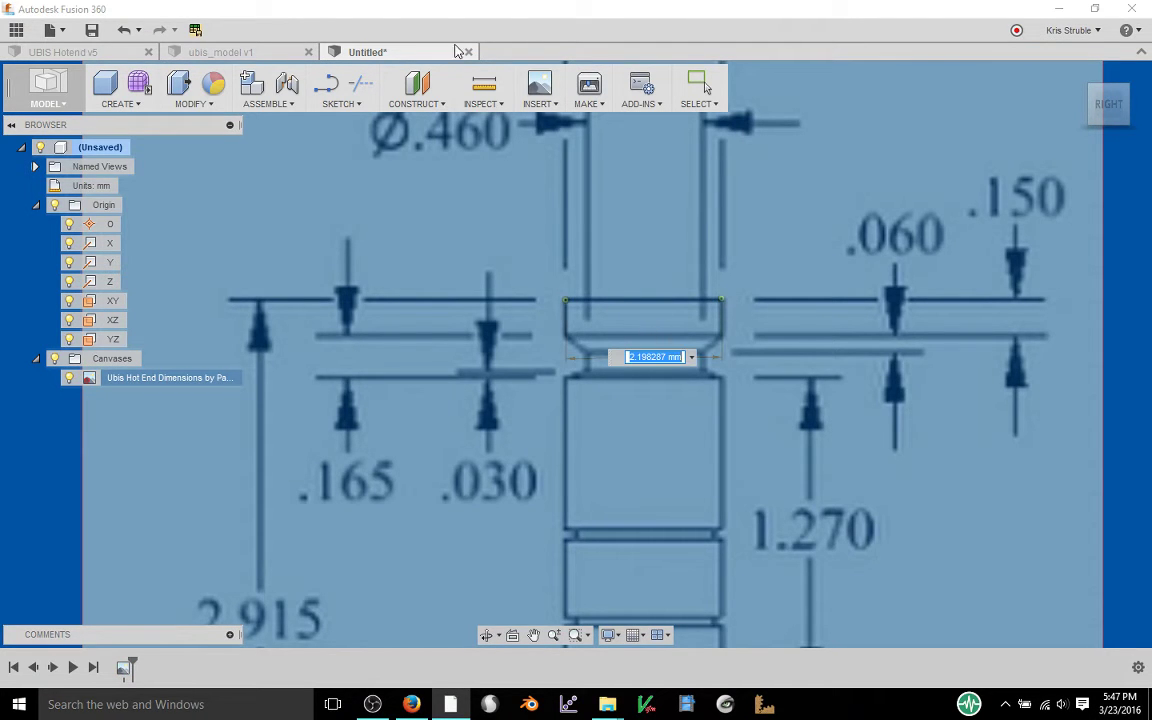
Set the calibration distance across the top flange to .627 in to scale the canvas
scroll(532, 226, down, 3)
middle_drag(532, 226, 524, 320)
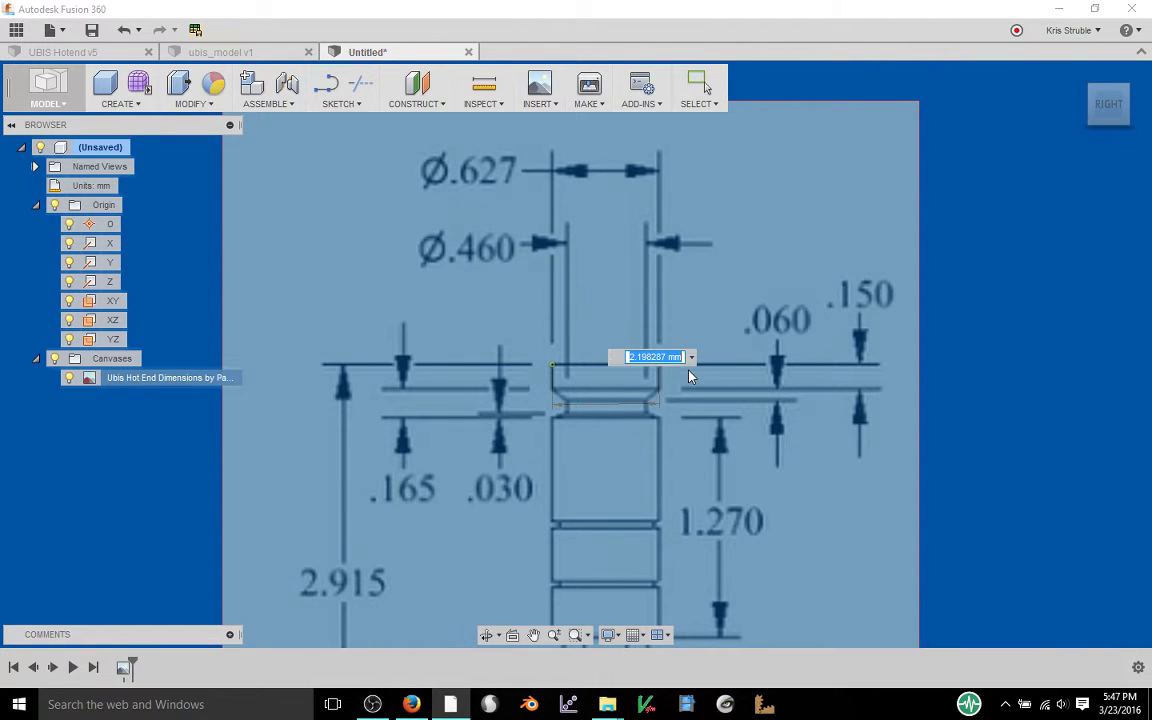
key(BackSpace)
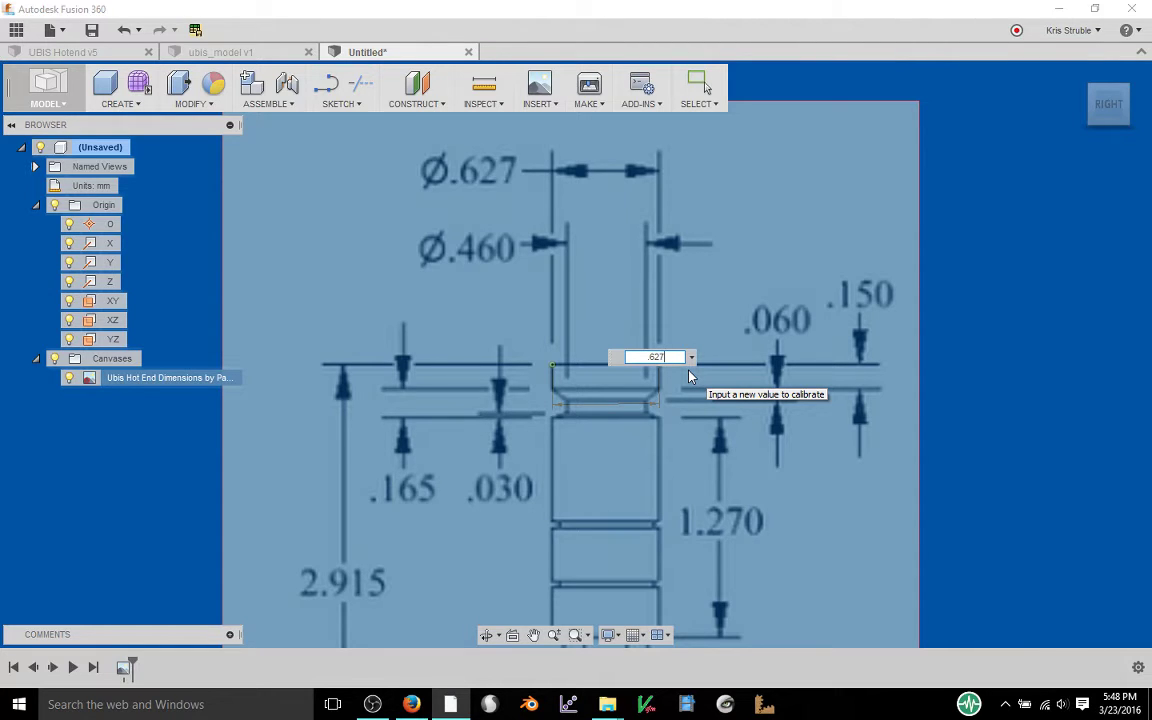
text(.627 in)
mouse_move(85, 192)
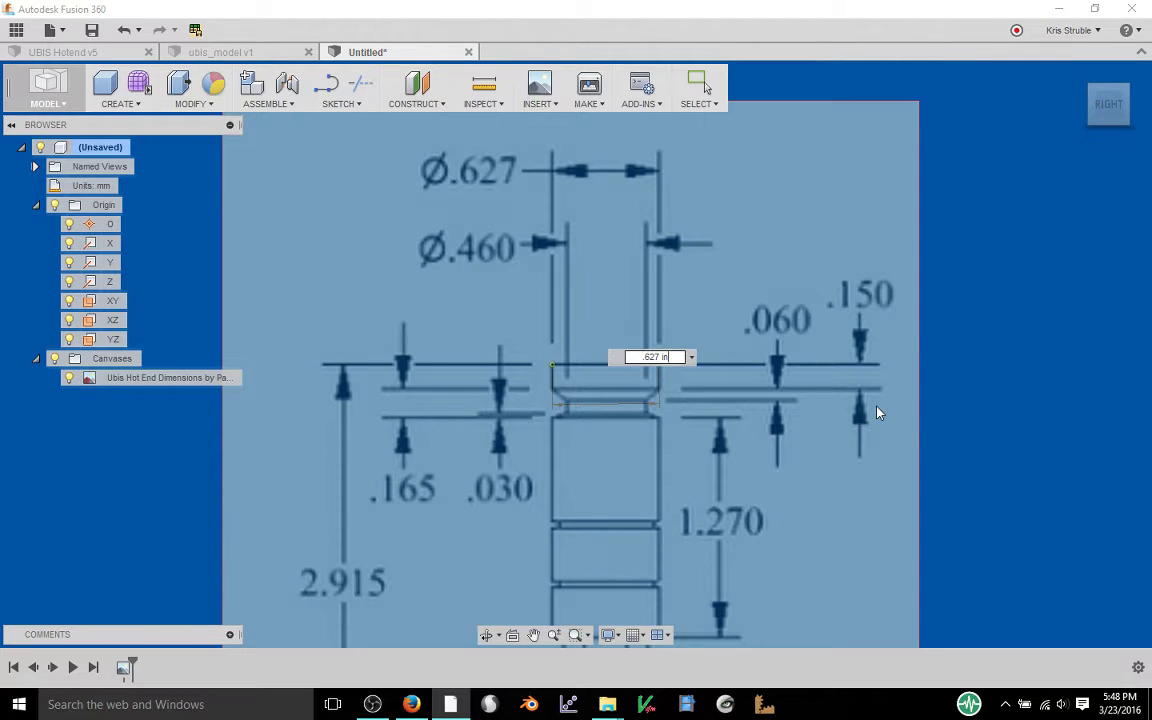
scroll(876, 412, up, 5)
scroll(878, 412, down, 8)
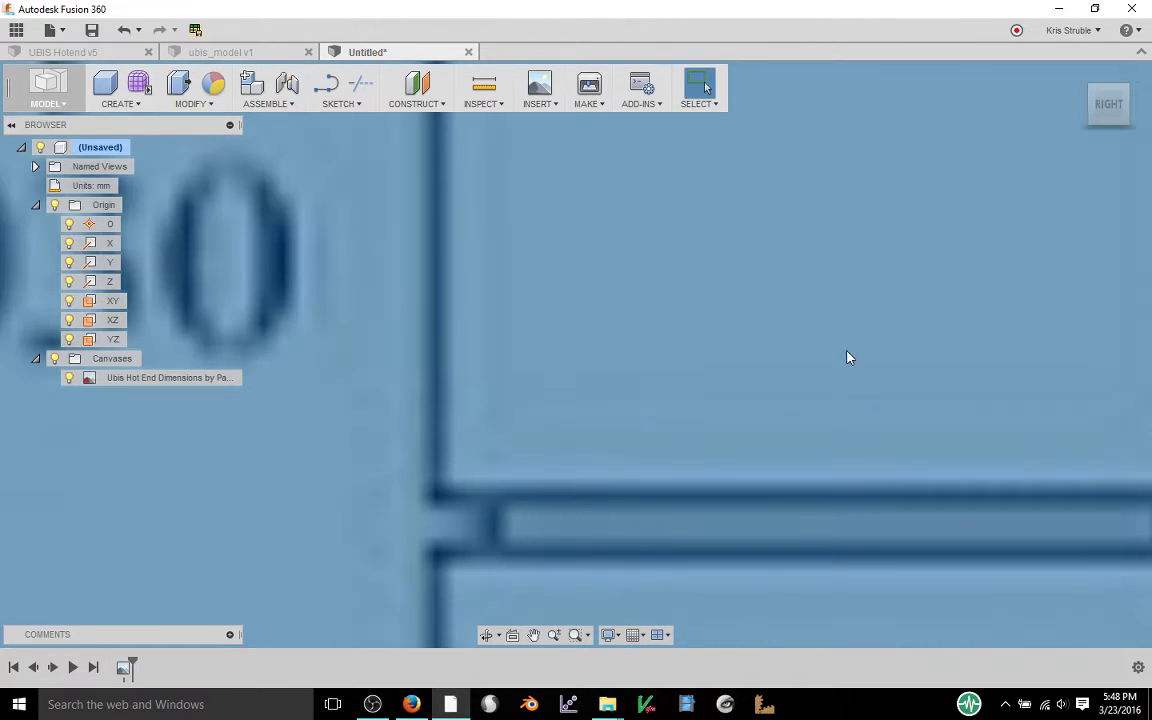
scroll(873, 318, down, 1)
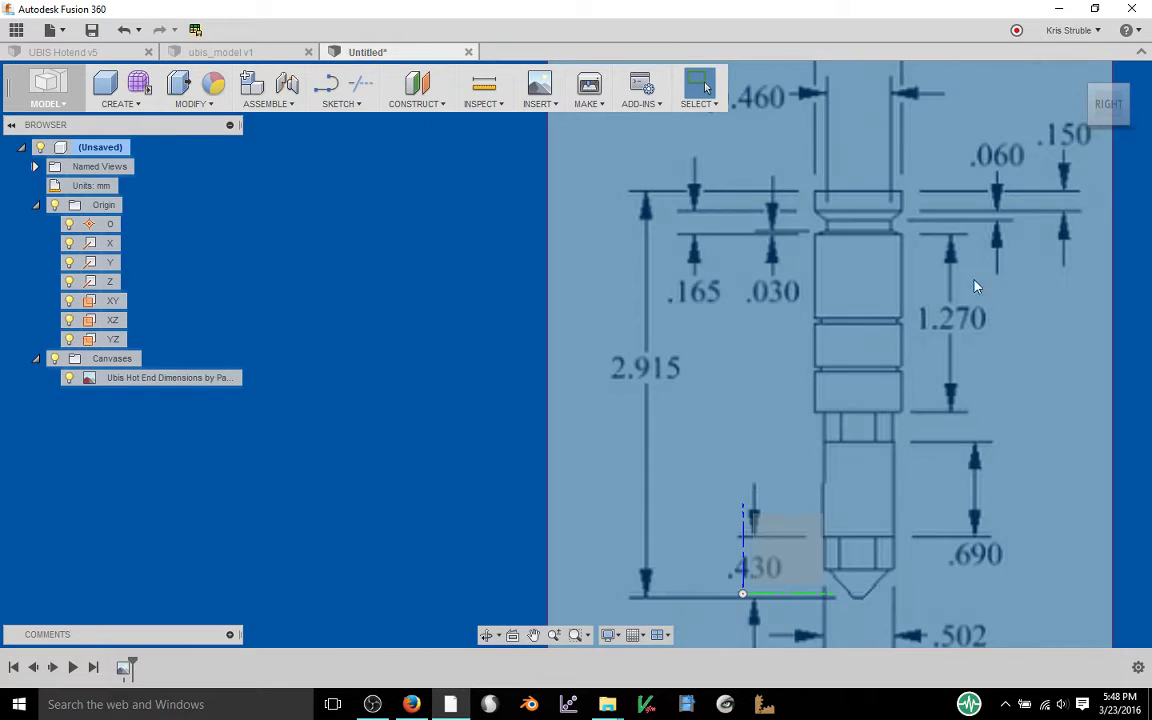
mouse_move(977, 285)
middle_down()
mouse_move(800, 350)
mouse_move(704, 316)
mouse_move(746, 273)
mouse_move(810, 263)
mouse_move(717, 337)
middle_up()
scroll(812, 263, down, 2)
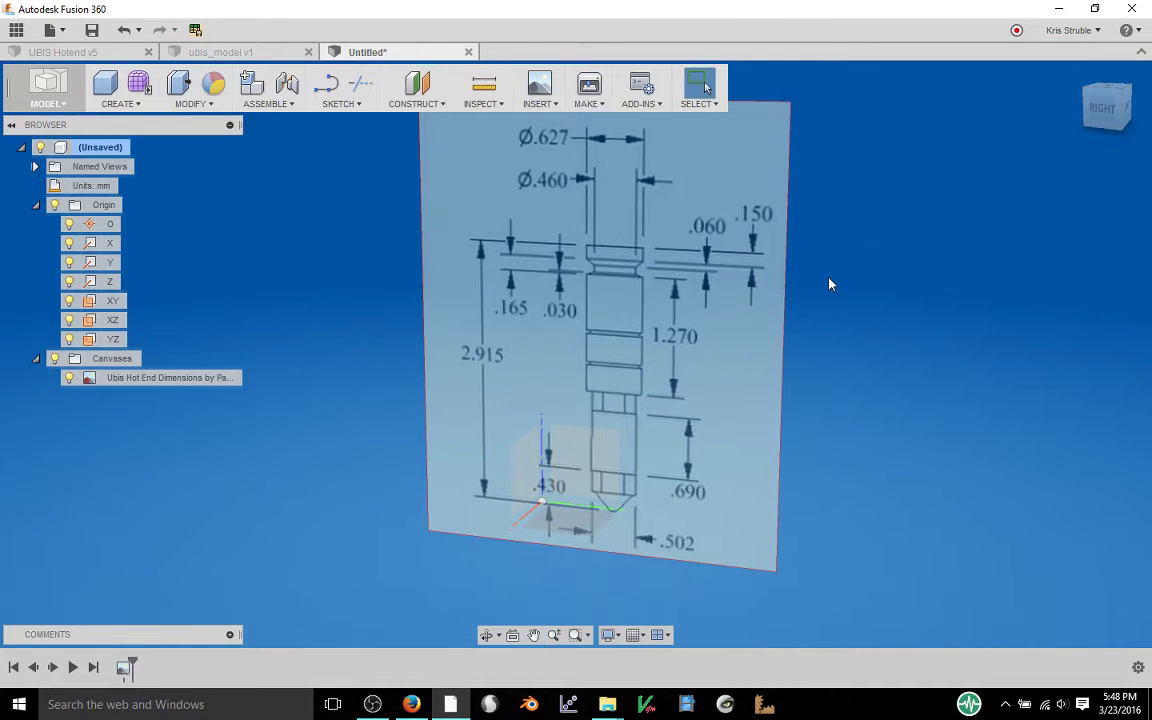
Create a construction plane offset about 9 mm from the YZ origin plane, in front of the canvas
mouse_move(946, 337)
shift+middle_down()
mouse_move(913, 329)
mouse_move(922, 341)
shift+middle_up()
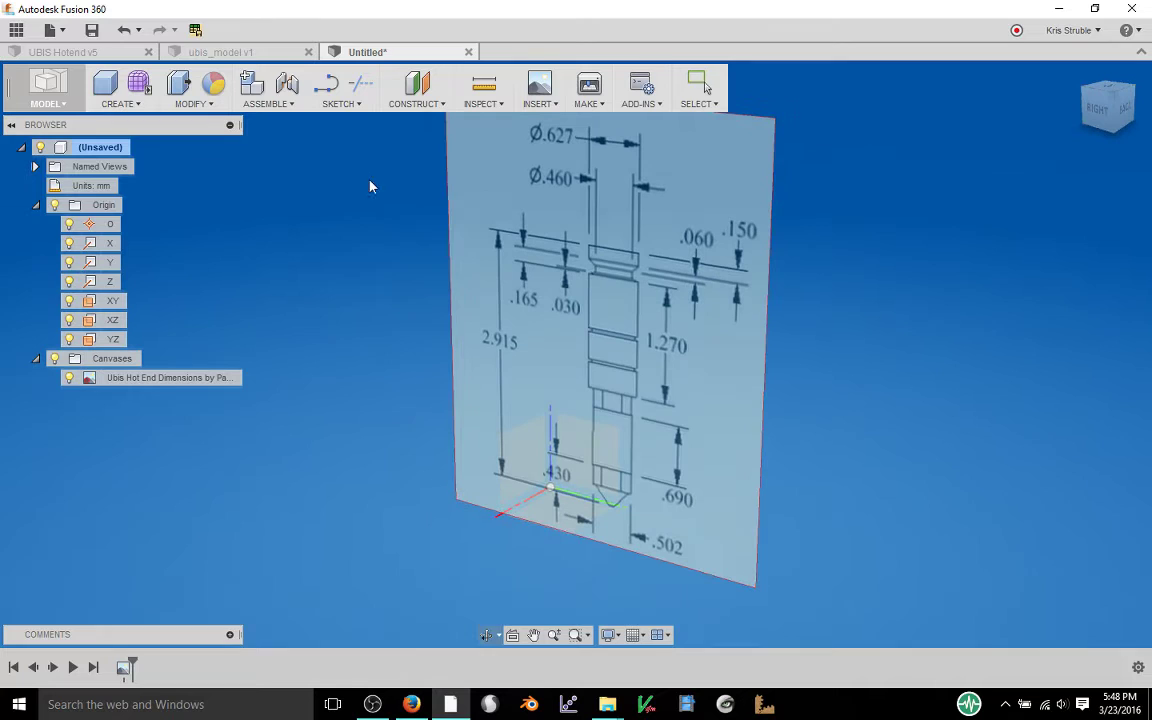
click(419, 92)
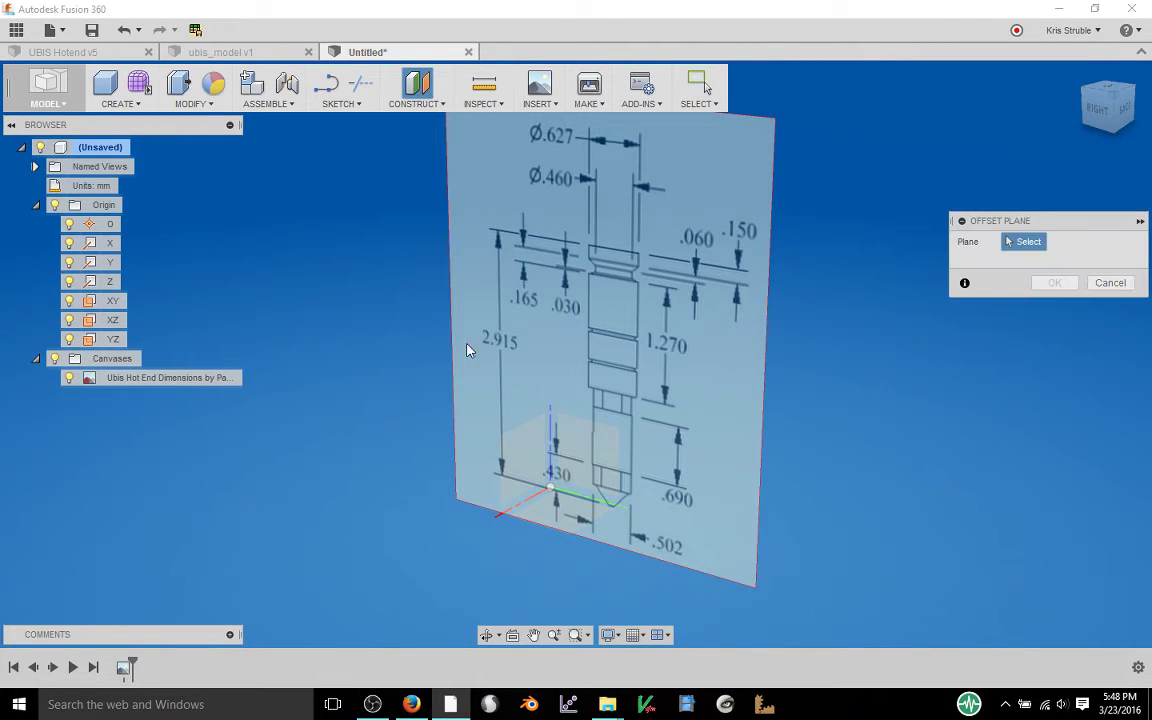
click(603, 454)
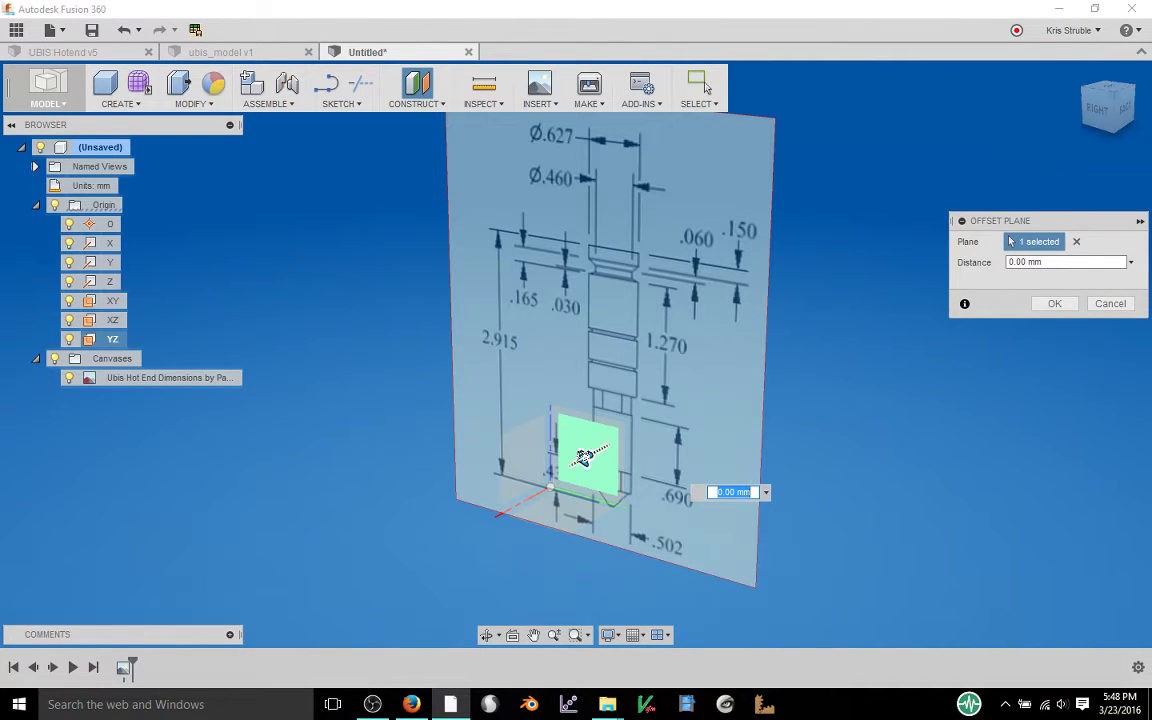
drag(585, 456, 564, 464)
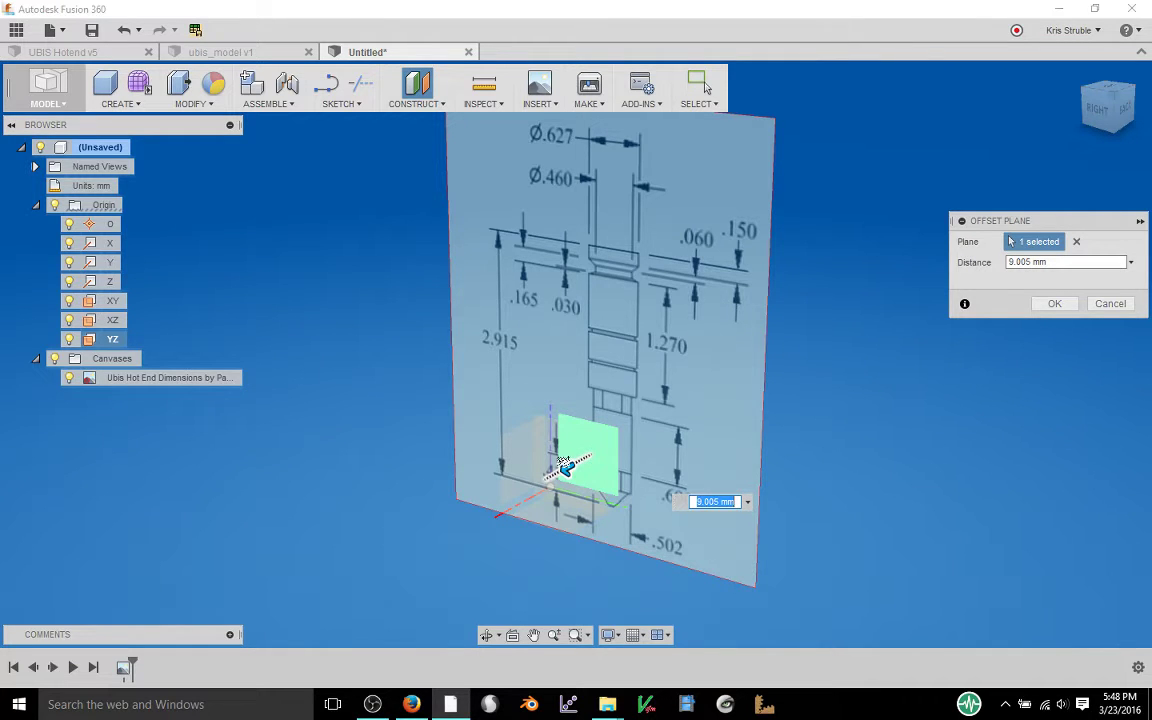
click(1054, 304)
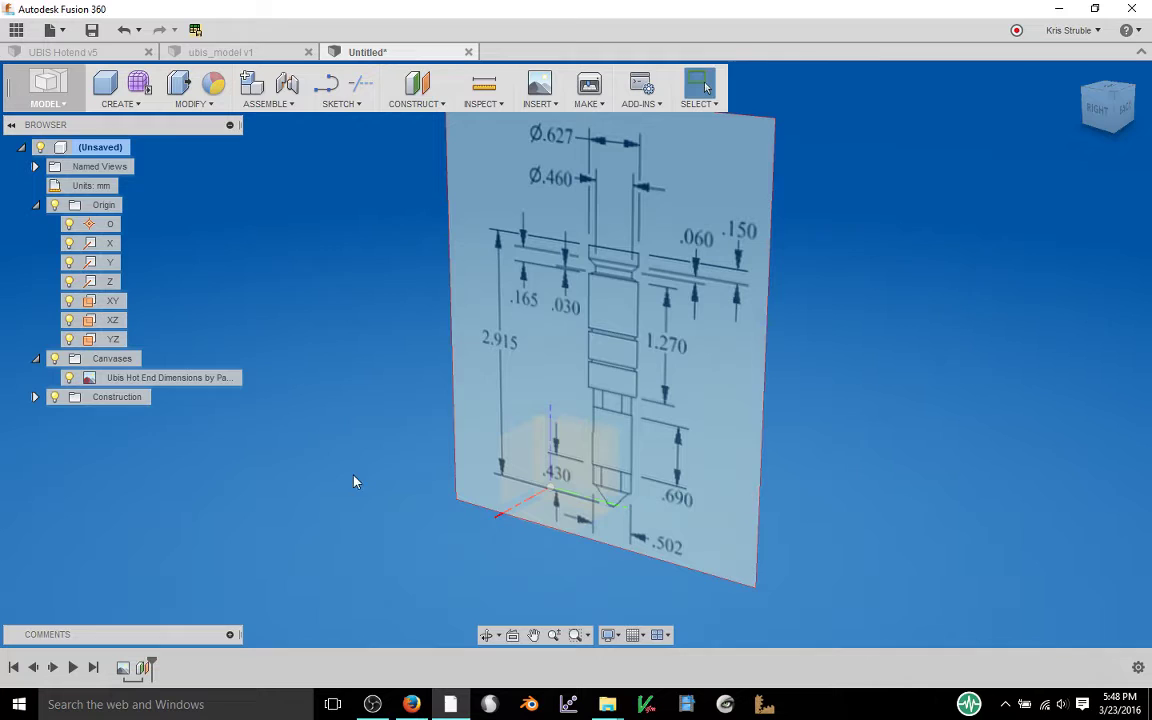
Hide the origin geometry and check the offset plane's position relative to the canvas from the side and front
click(55, 204)
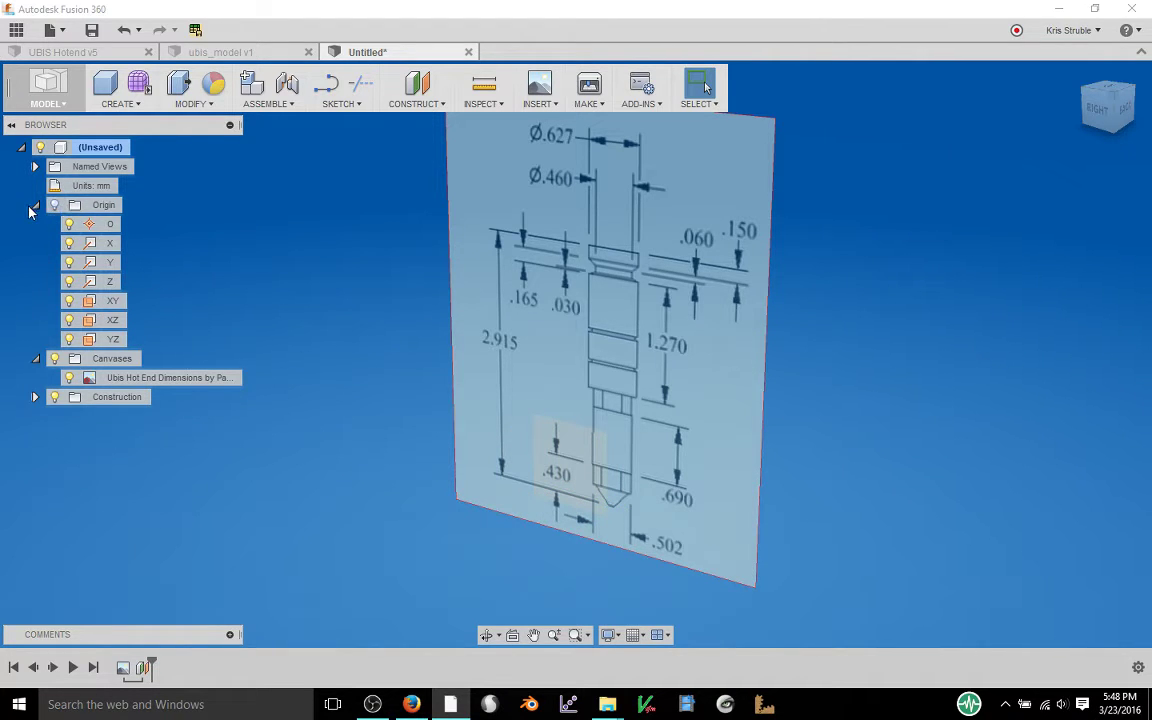
drag(371, 533, 520, 503)
shift+middle_drag(520, 504, 523, 504)
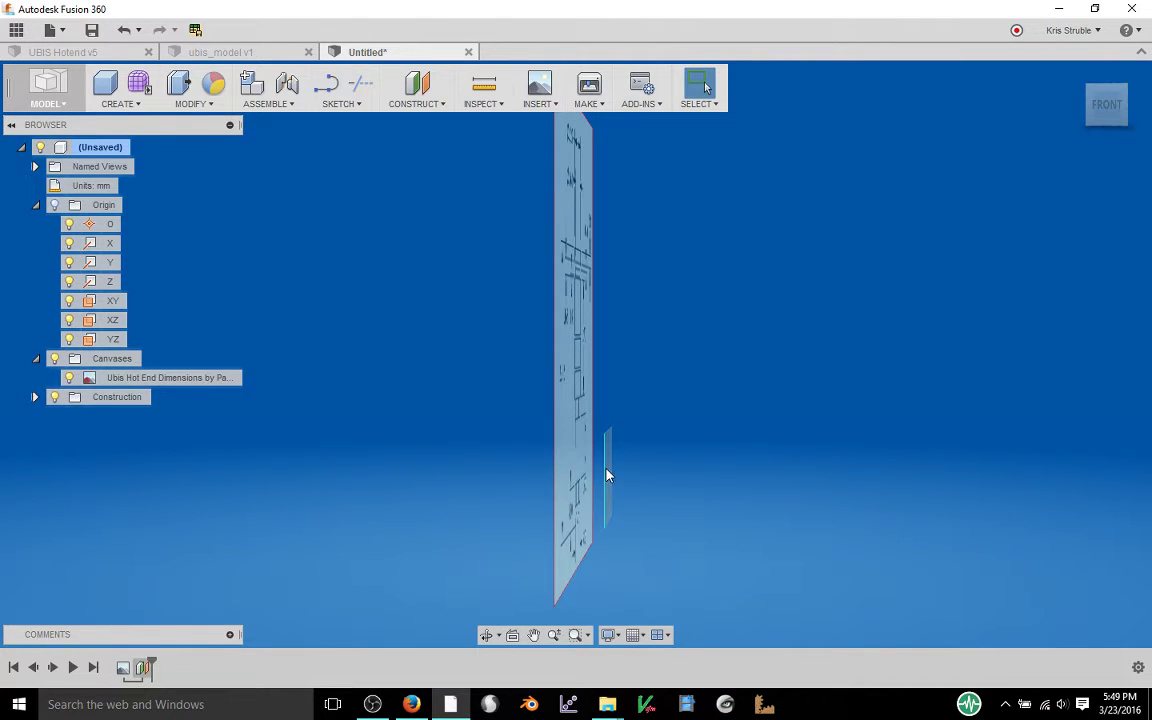
shift+middle_drag(740, 483, 602, 484)
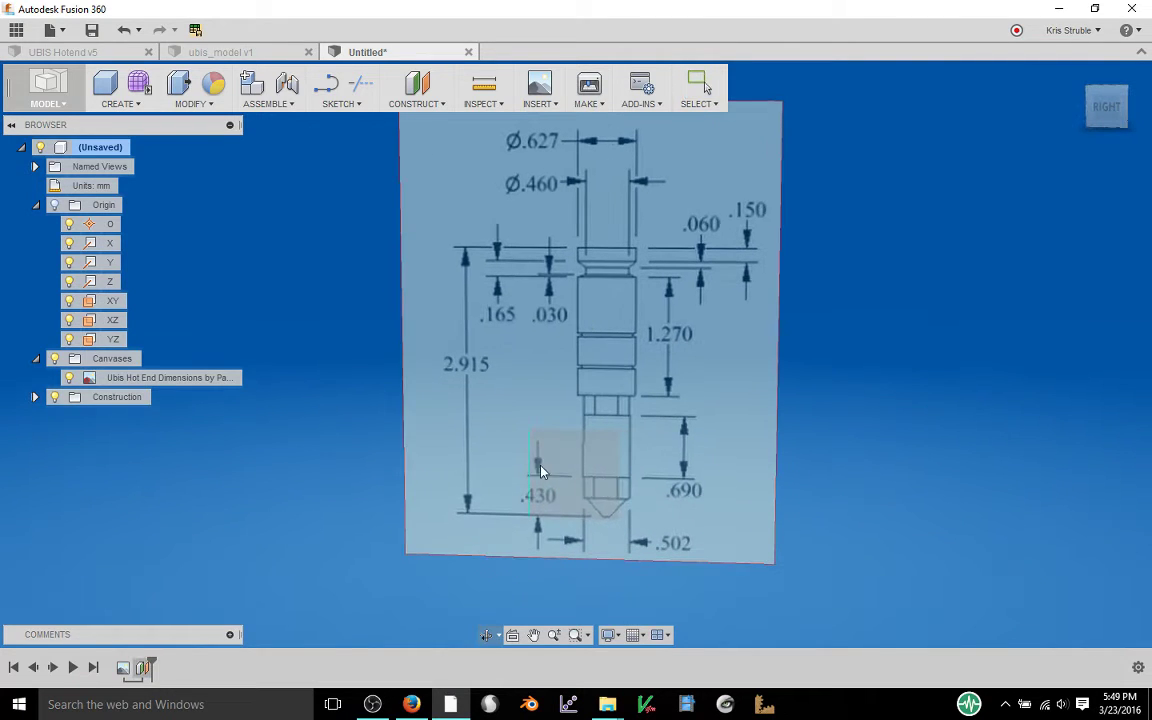
Start a line sketch on the offset construction plane
click(559, 470)
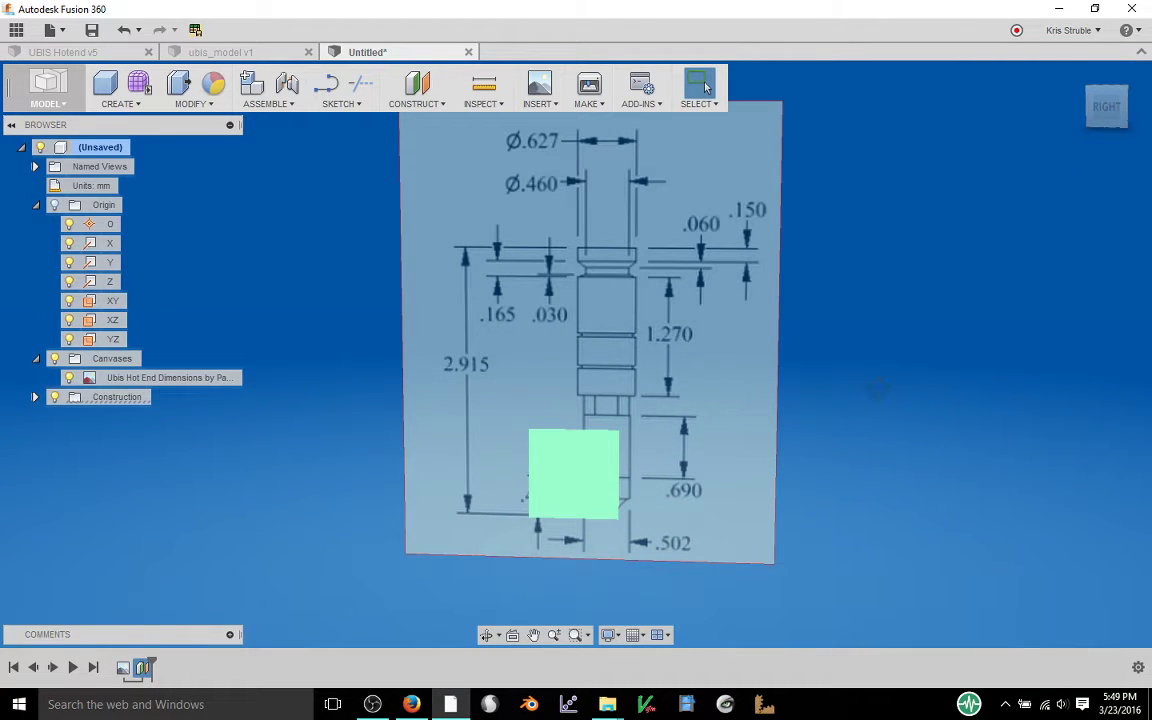
shift+middle_drag(877, 390, 841, 397)
key(Escape)
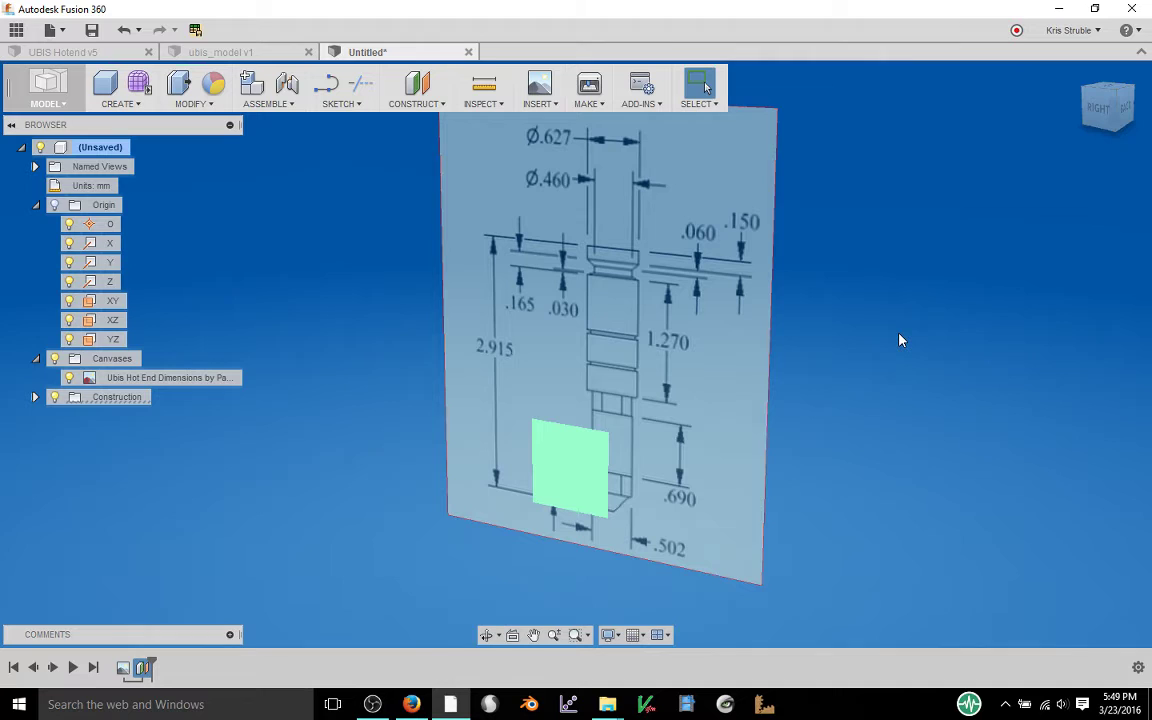
right_click(900, 341)
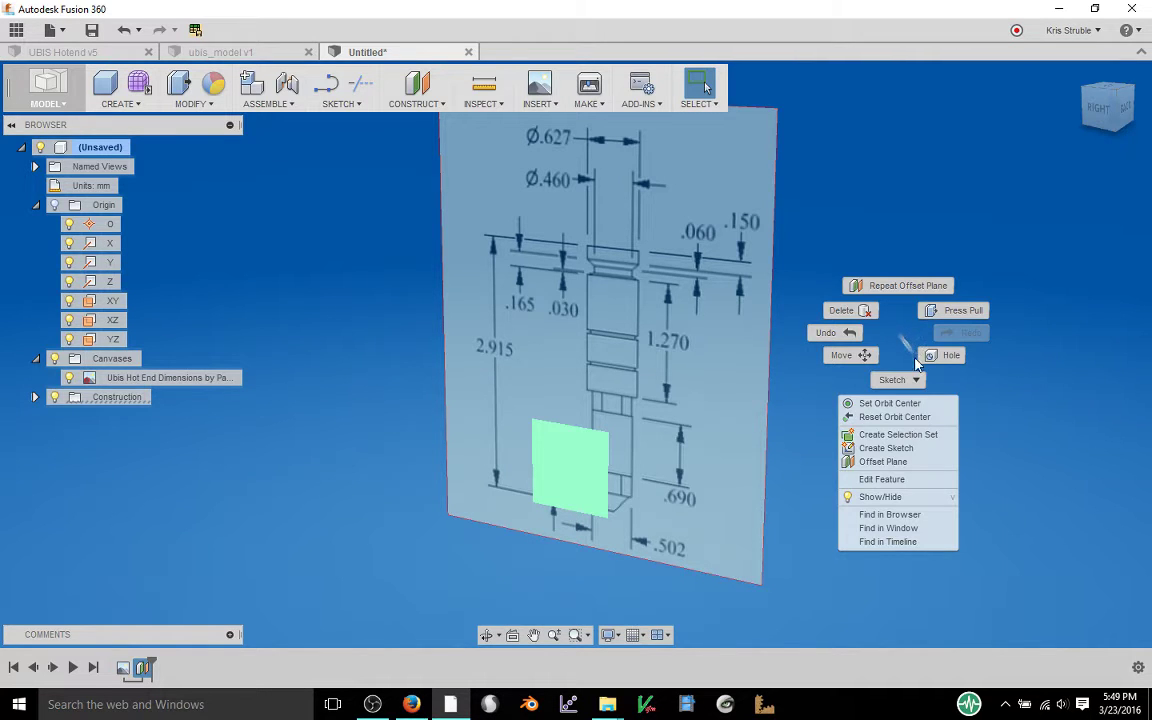
click(912, 380)
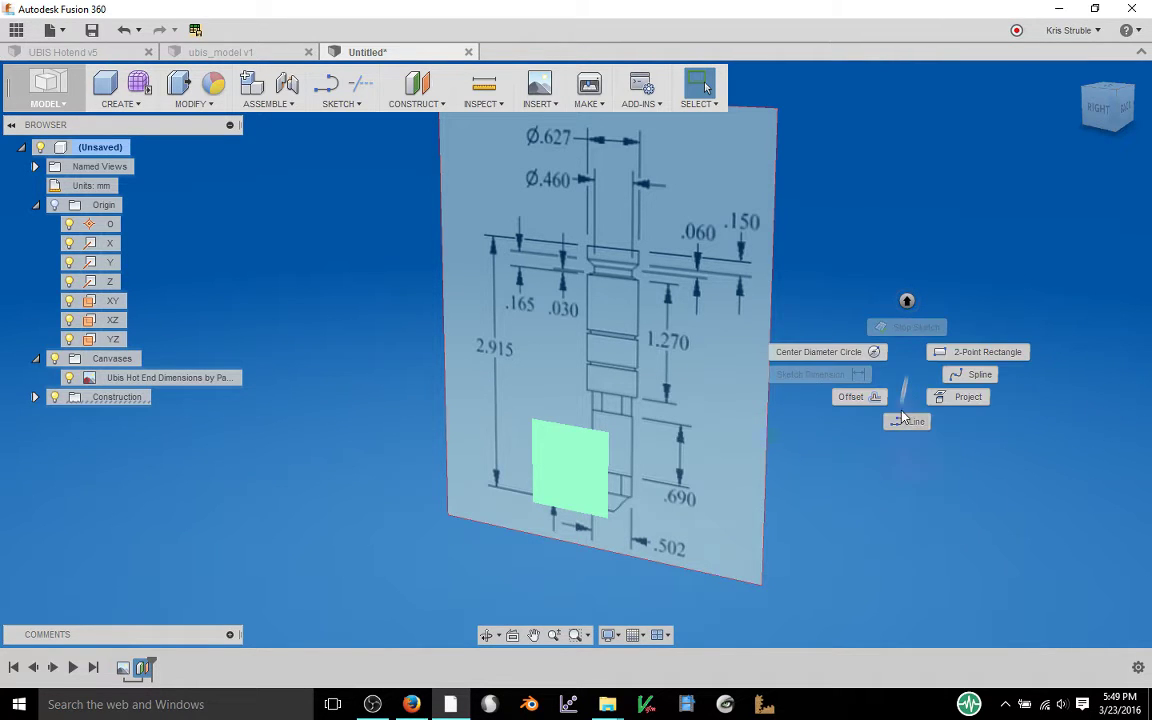
click(900, 421)
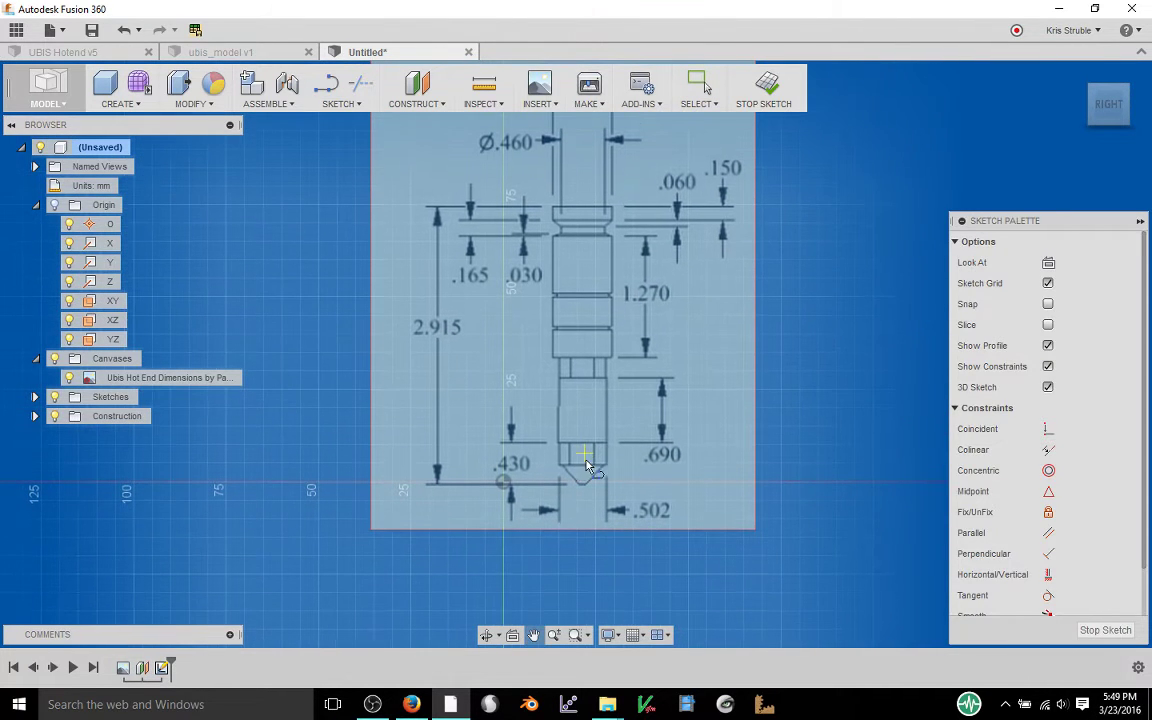
Sketch a horizontal line across the upper edge of the hot end's top flange, from corner to corner
click(582, 207)
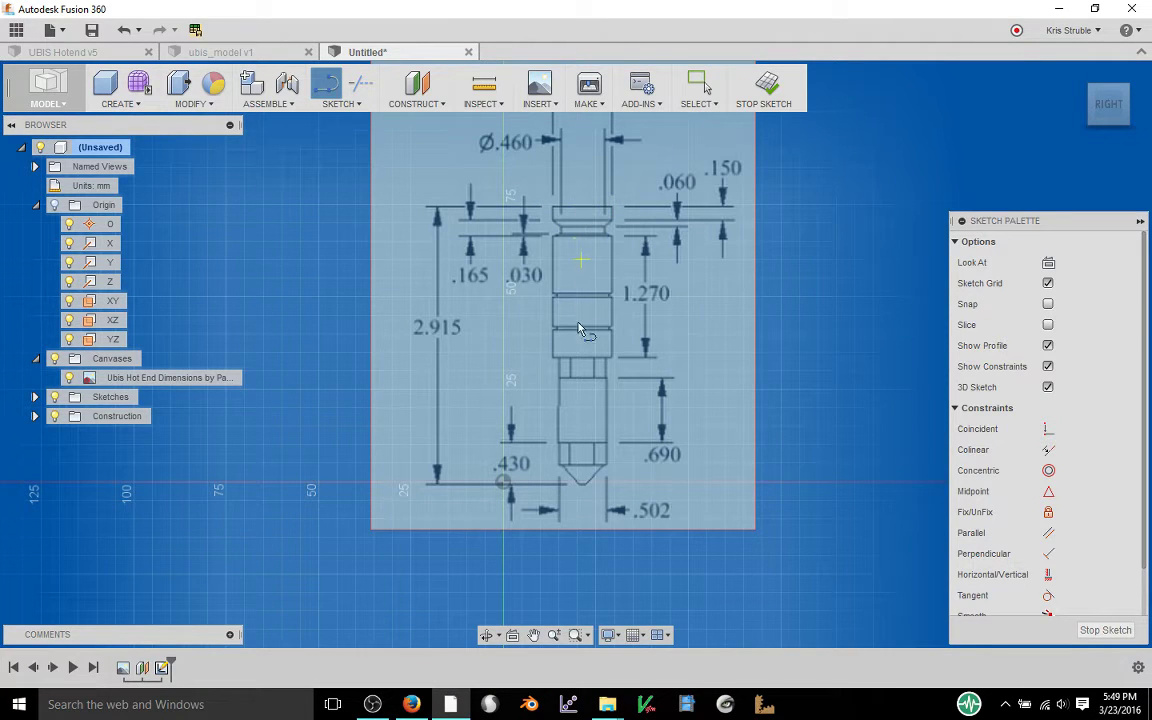
click(582, 486)
middle_drag(539, 216, 555, 258)
middle_drag(586, 306, 518, 312)
scroll(516, 315, up, 3)
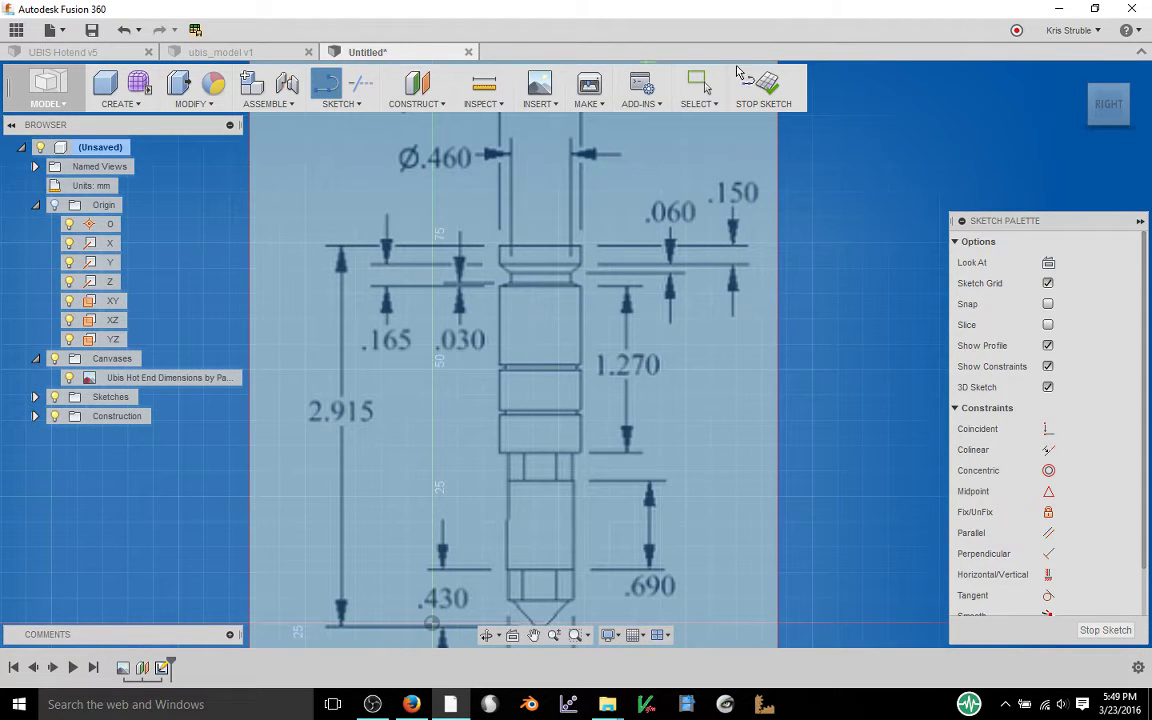
scroll(517, 243, up, 5)
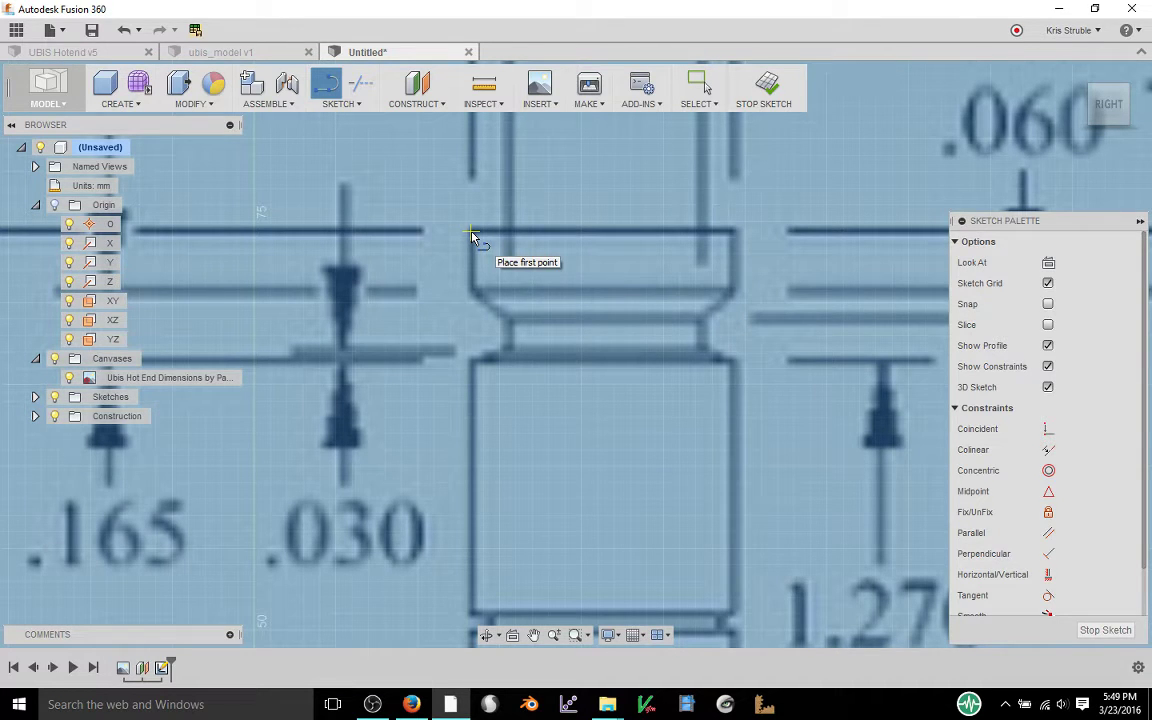
click(473, 233)
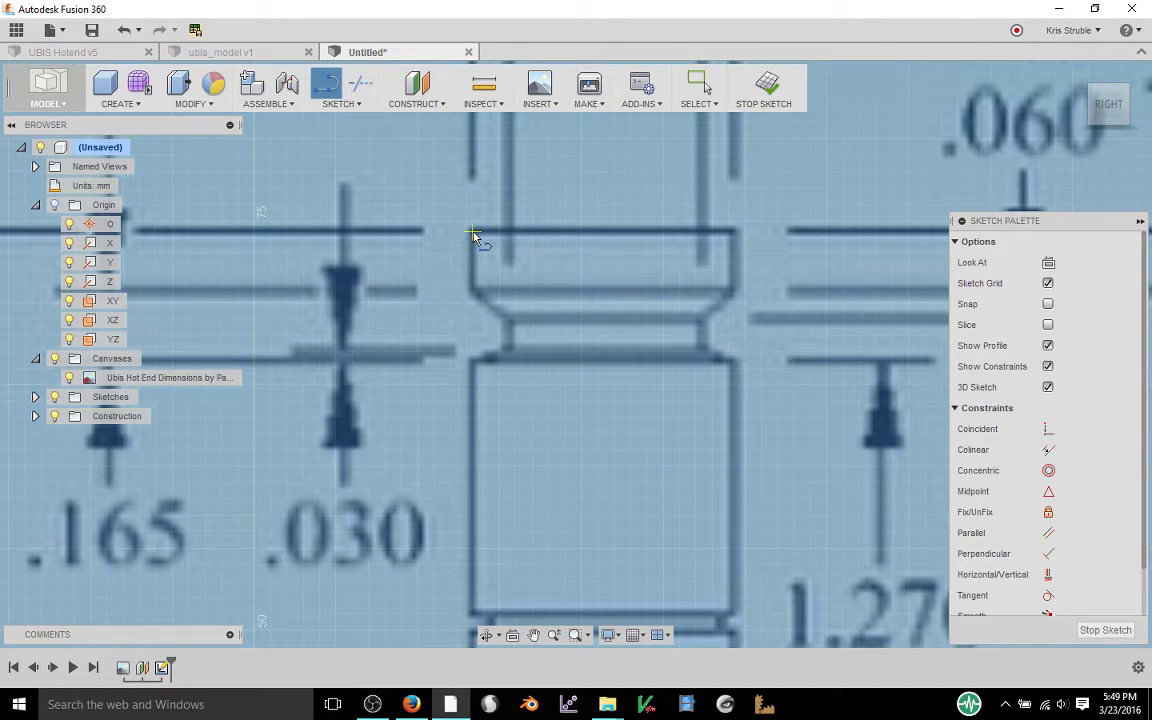
click(734, 234)
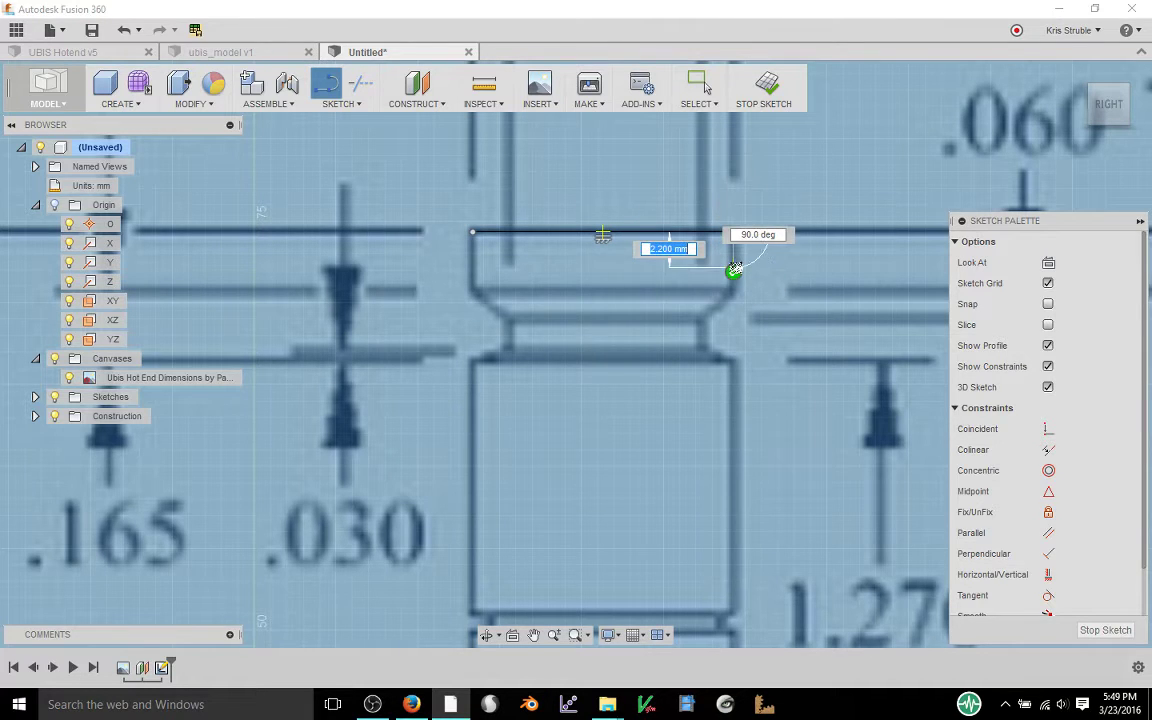
key(Escape)
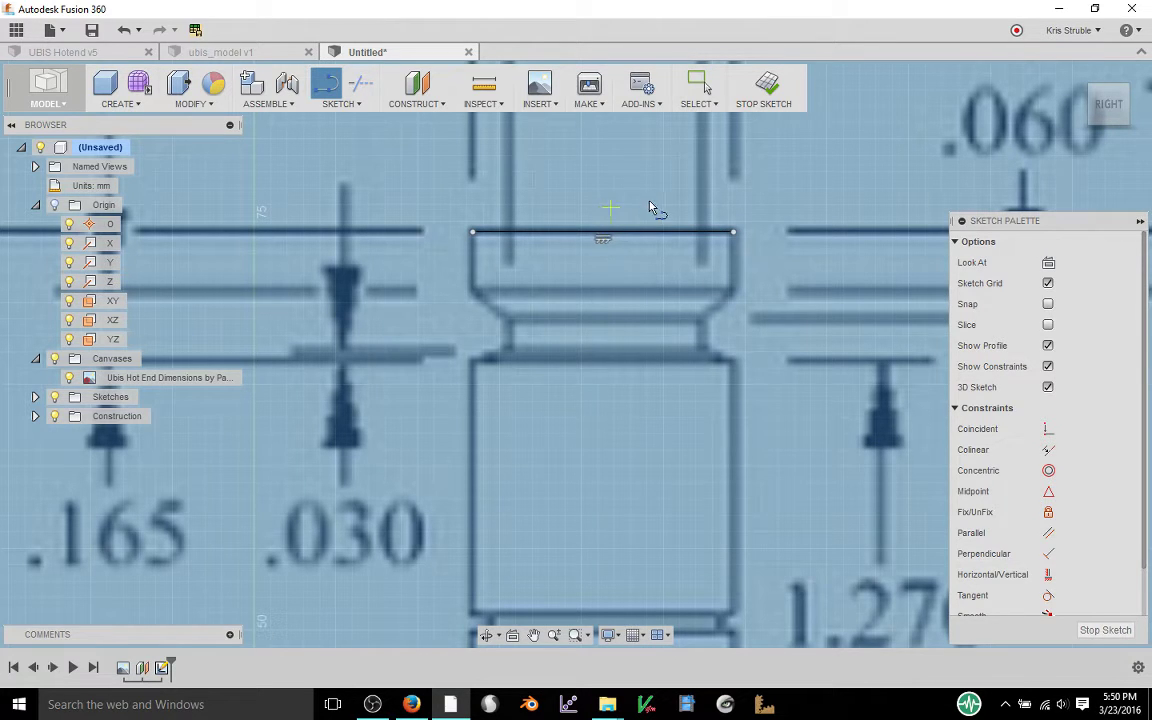
Sketch a vertical centre line about 75.2 mm long from the midpoint of the flange line down to the nozzle tip
click(603, 238)
middle_drag(613, 333, 587, 183)
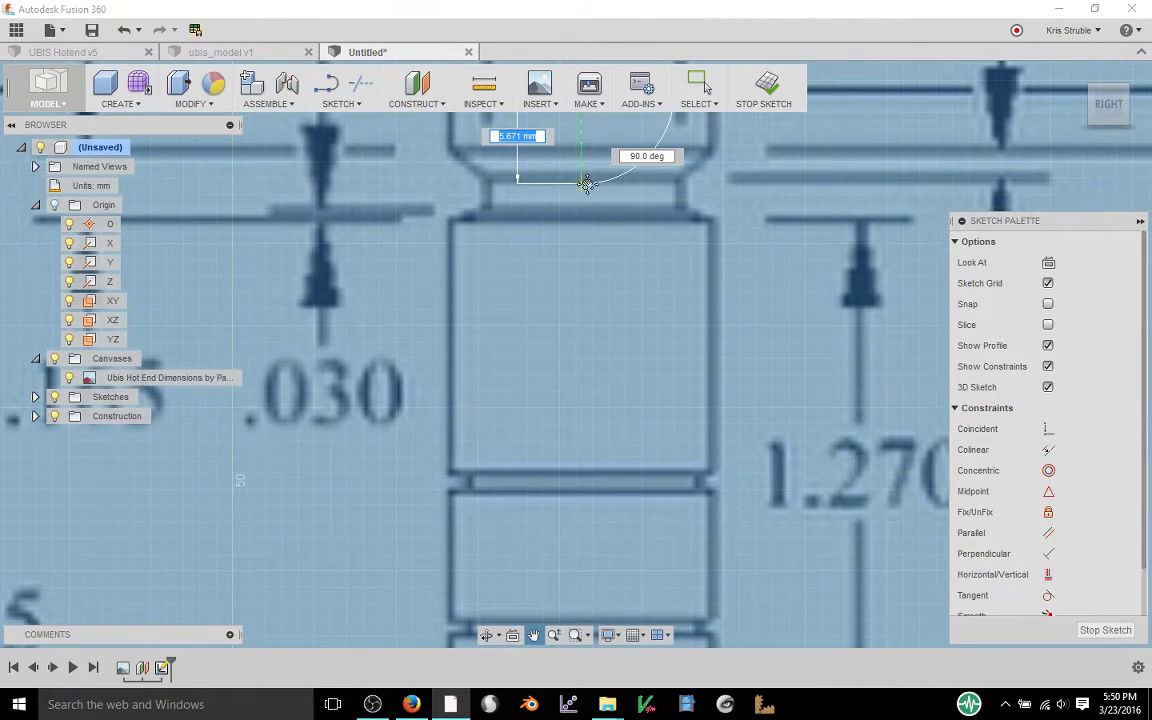
scroll(587, 262, down, 4)
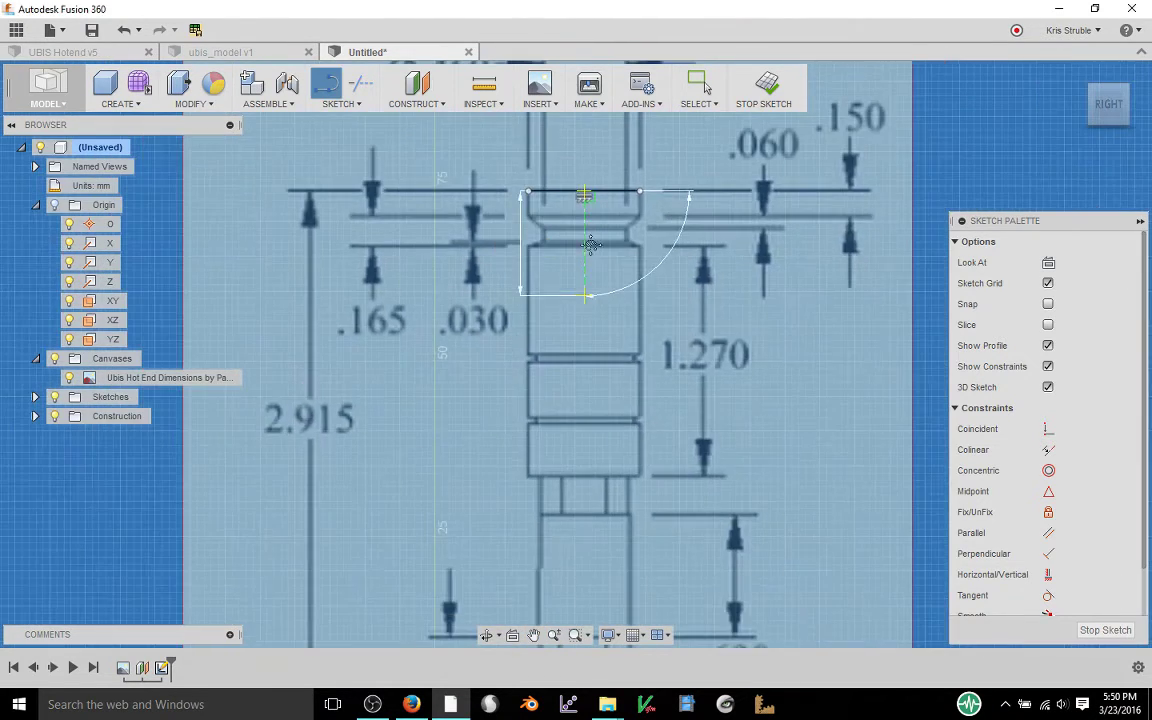
mouse_move(589, 293)
middle_down()
mouse_move(592, 112)
mouse_move(594, 160)
middle_up()
scroll(595, 233, down, 2)
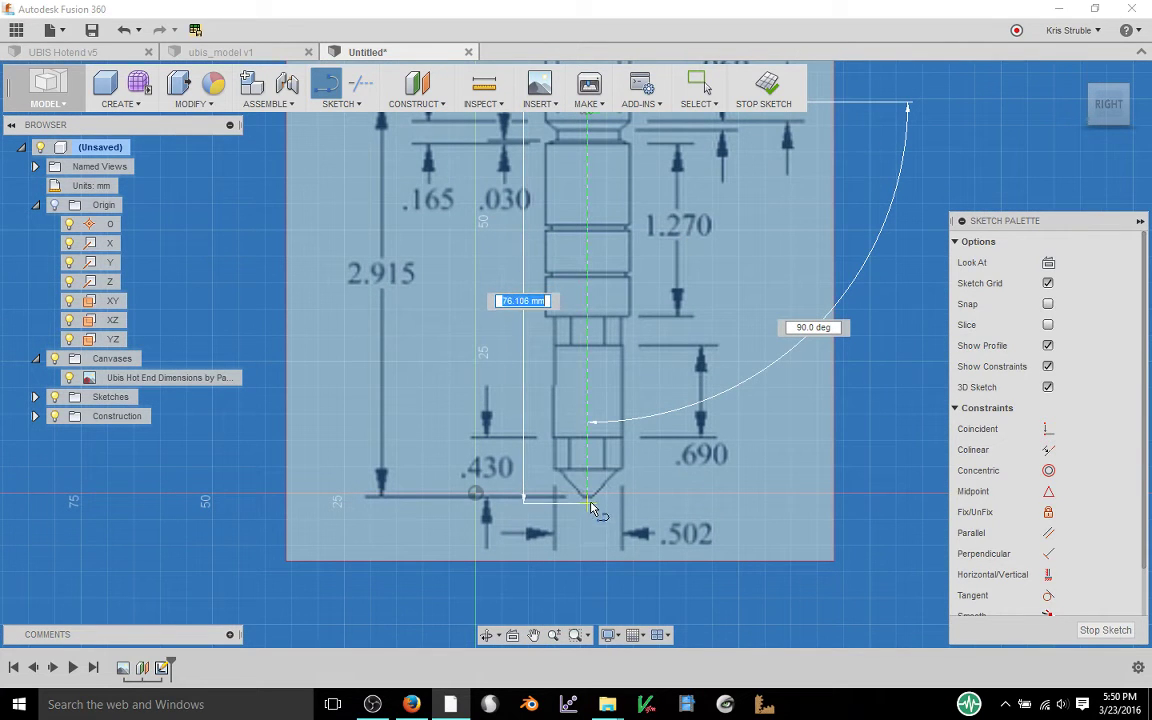
scroll(590, 503, up, 1)
scroll(590, 503, up, 2)
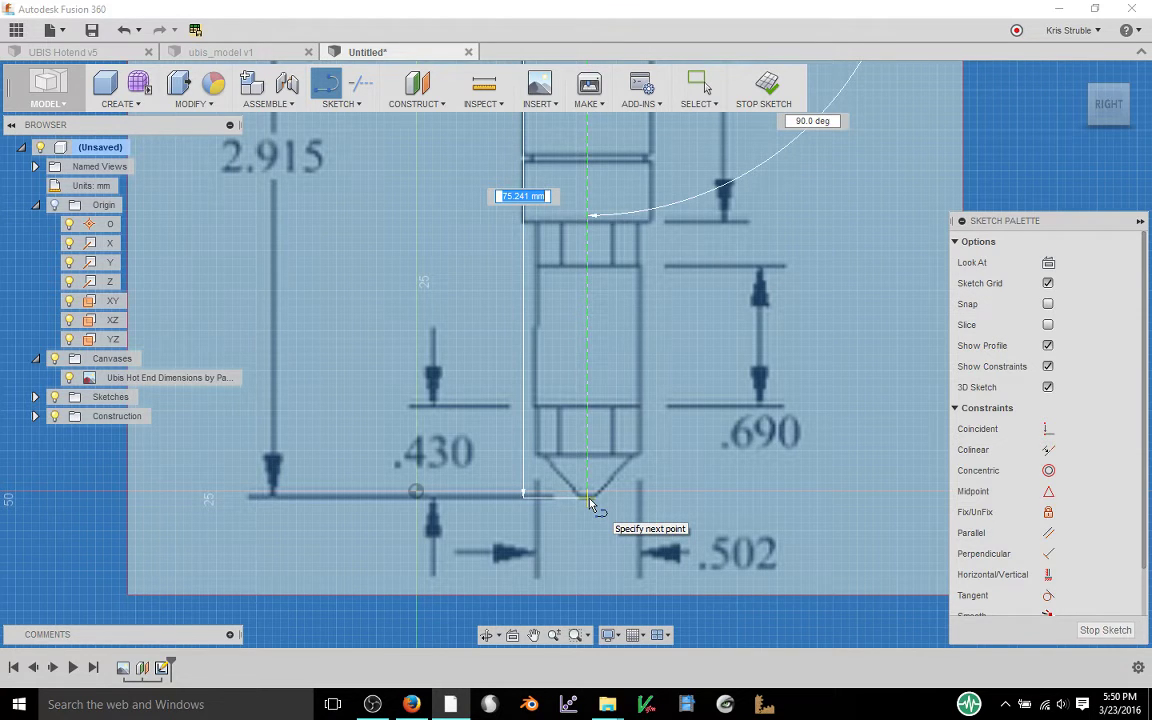
click(590, 503)
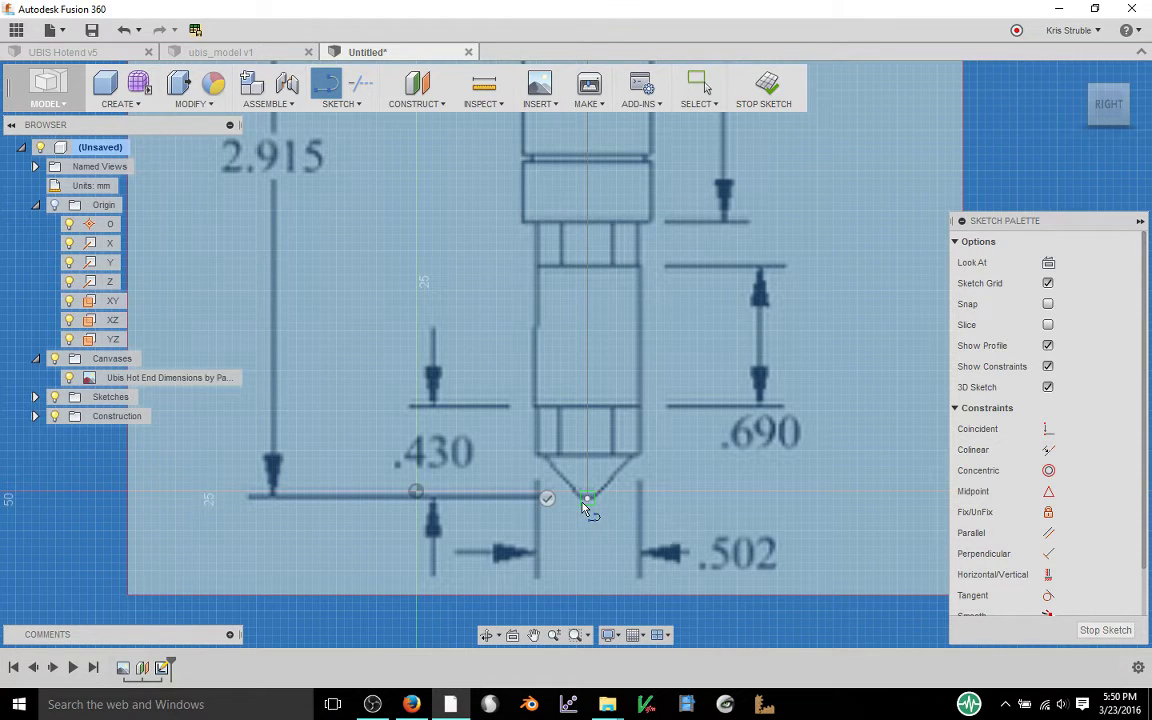
Trace the right half of the nozzle from the centre line: the flat tip, the sloped cone side and the short ledge out to the heater body's edge
scroll(594, 495, up, 4)
scroll(594, 483, up, 3)
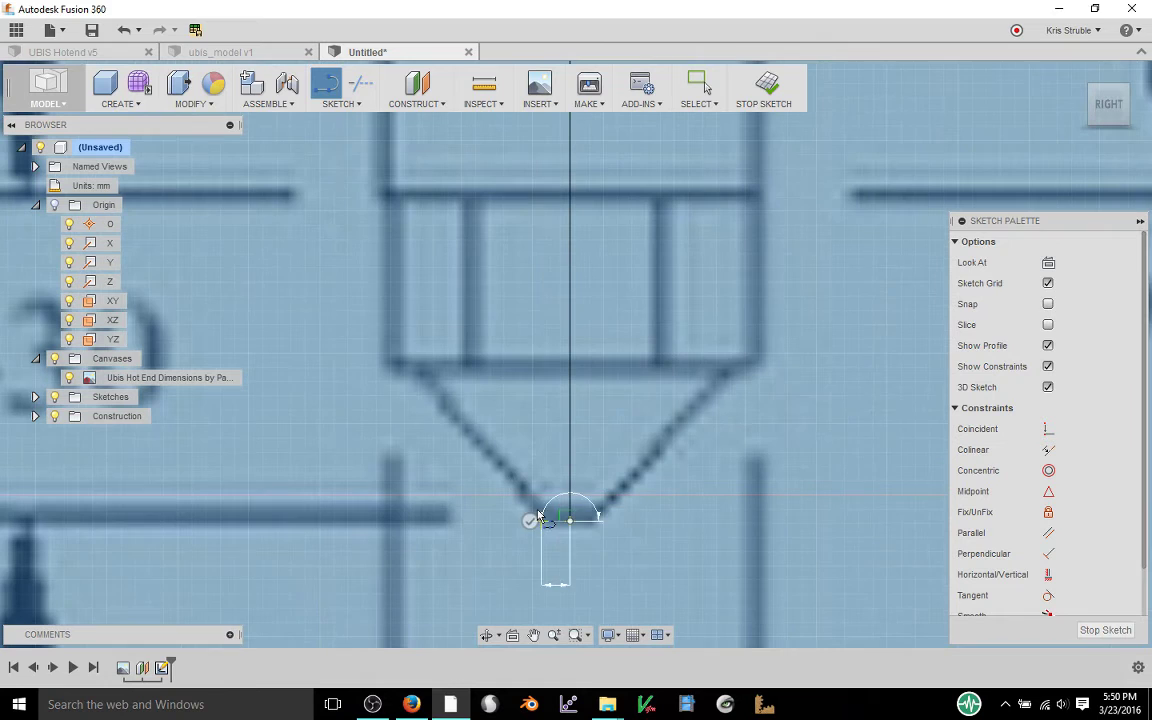
click(591, 521)
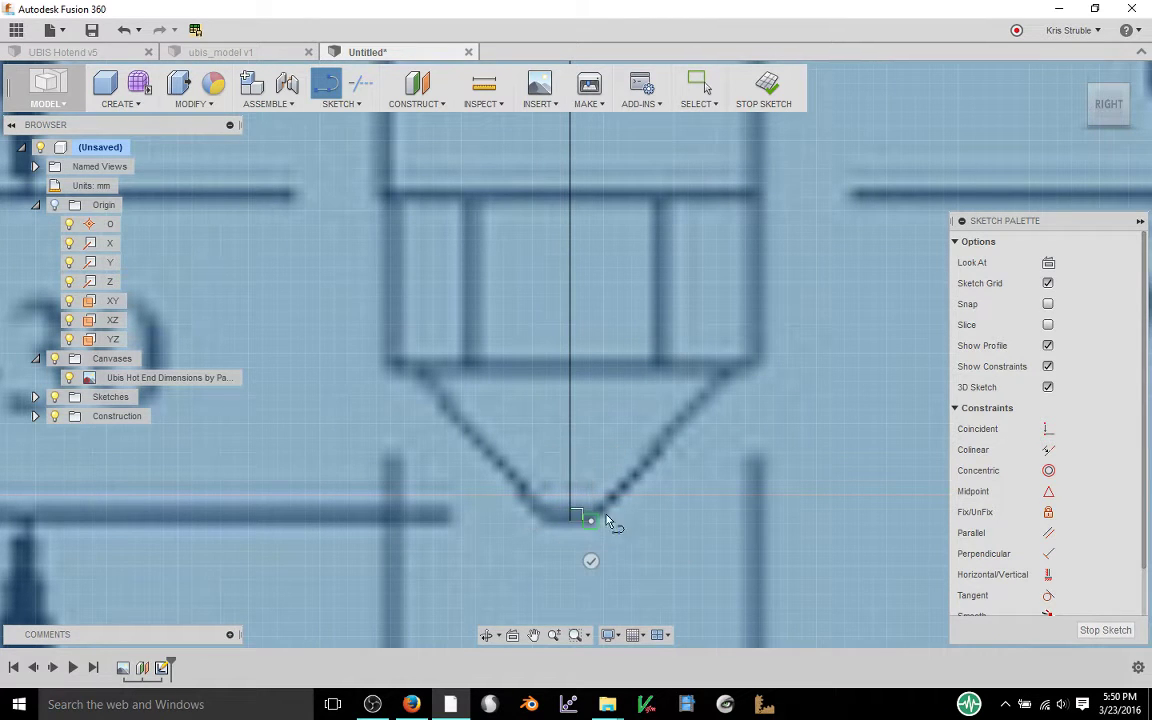
click(735, 375)
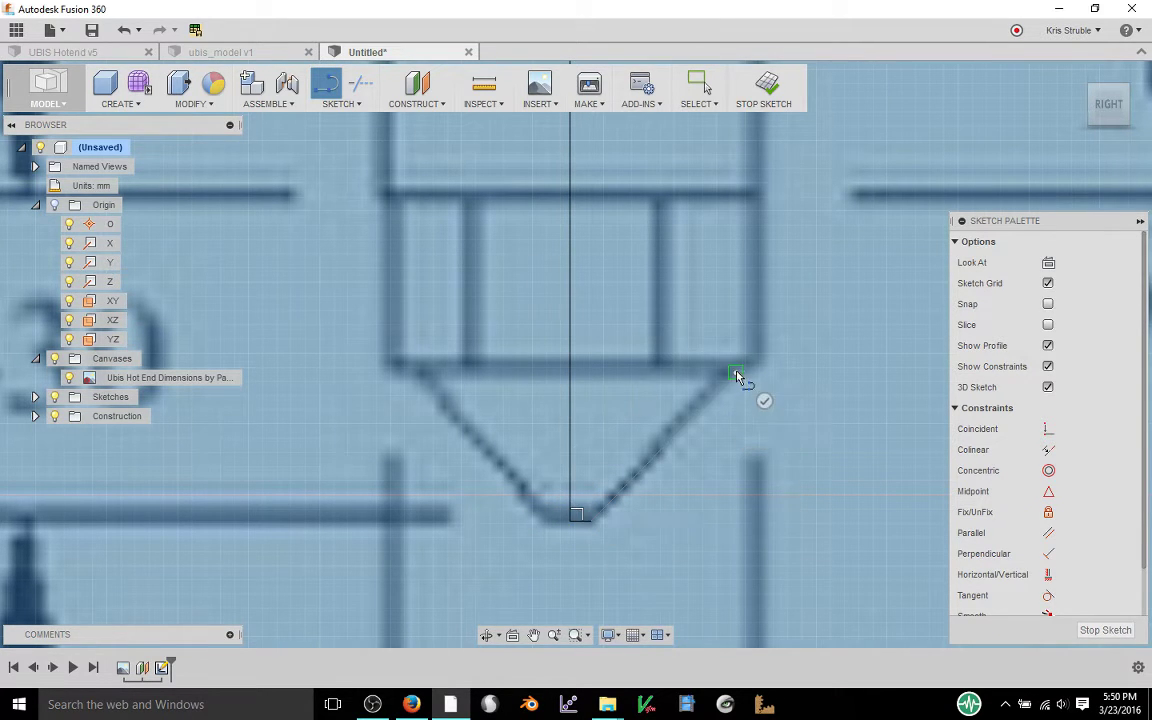
click(755, 373)
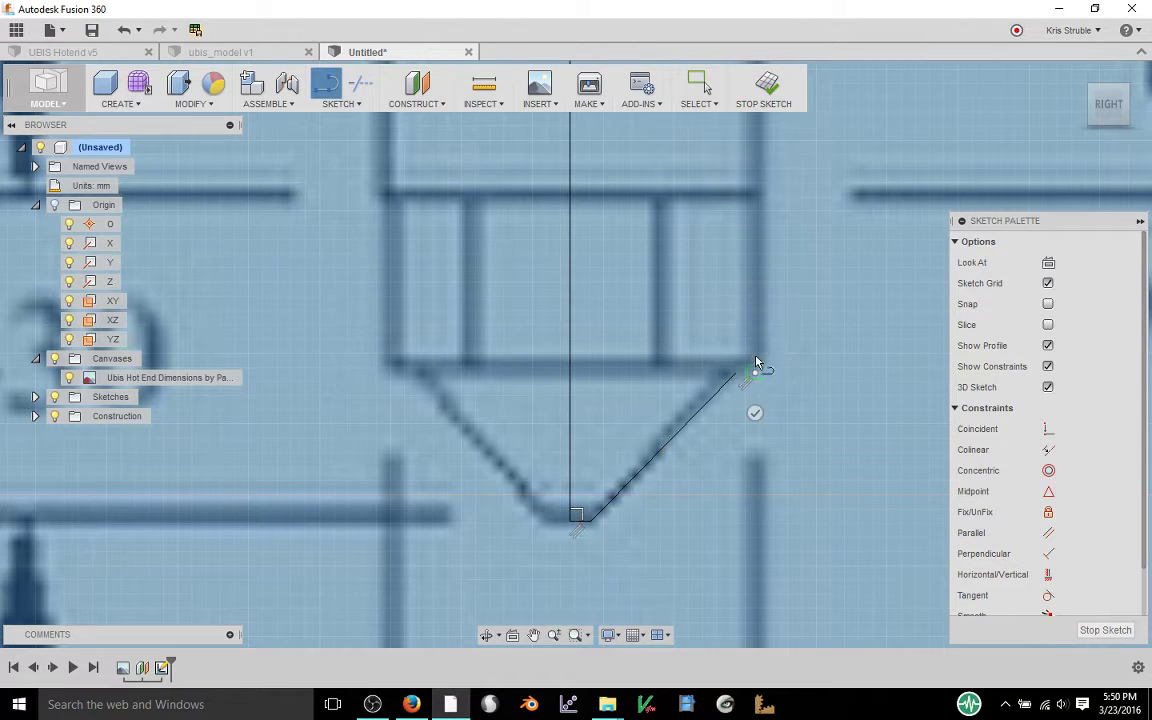
Continue the profile vertically up the right side of the heater body to its shoulder, and add the small inward step
middle_drag(757, 270, 749, 581)
scroll(709, 262, down, 2)
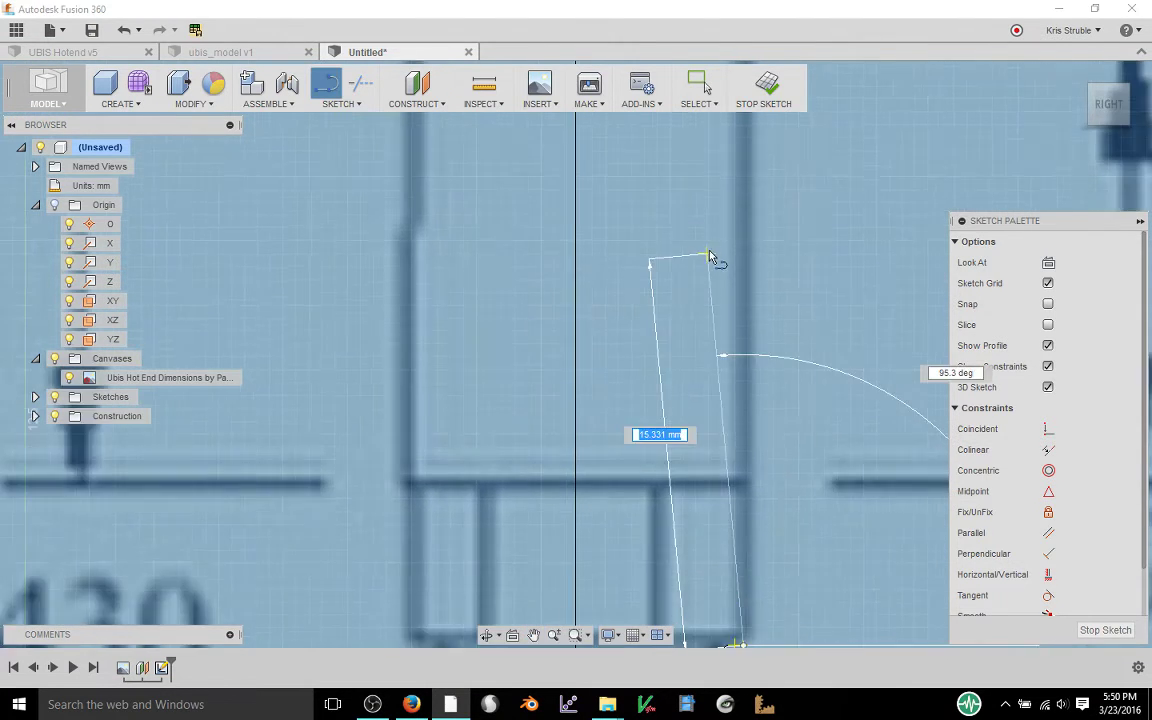
middle_drag(752, 186, 745, 420)
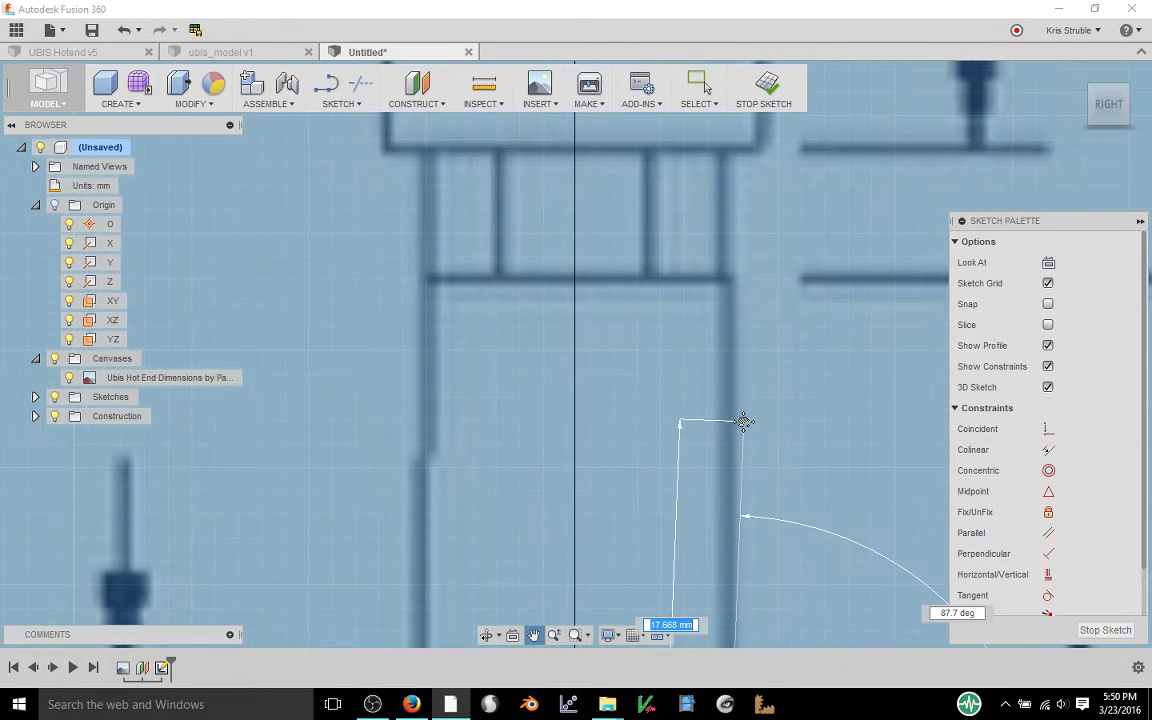
click(727, 282)
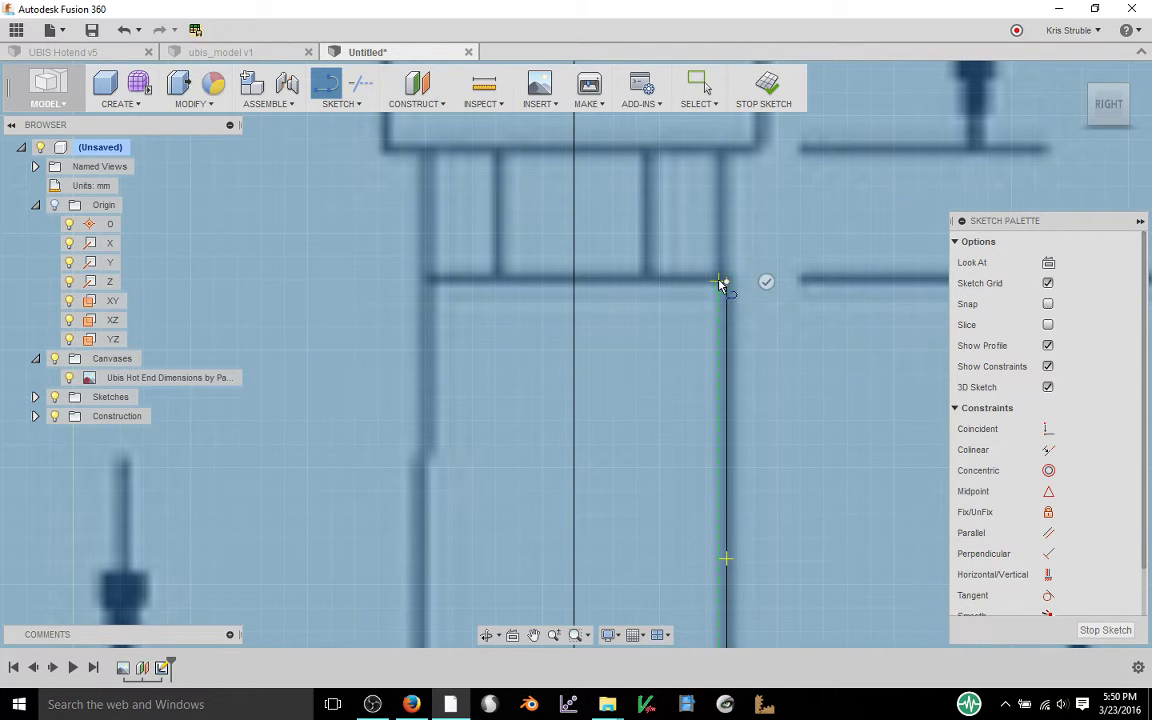
click(718, 282)
Trace the narrow neck up to the underside of the large barrel and add the horizontal ledge out to the barrel's lower corner
middle_drag(708, 172, 711, 260)
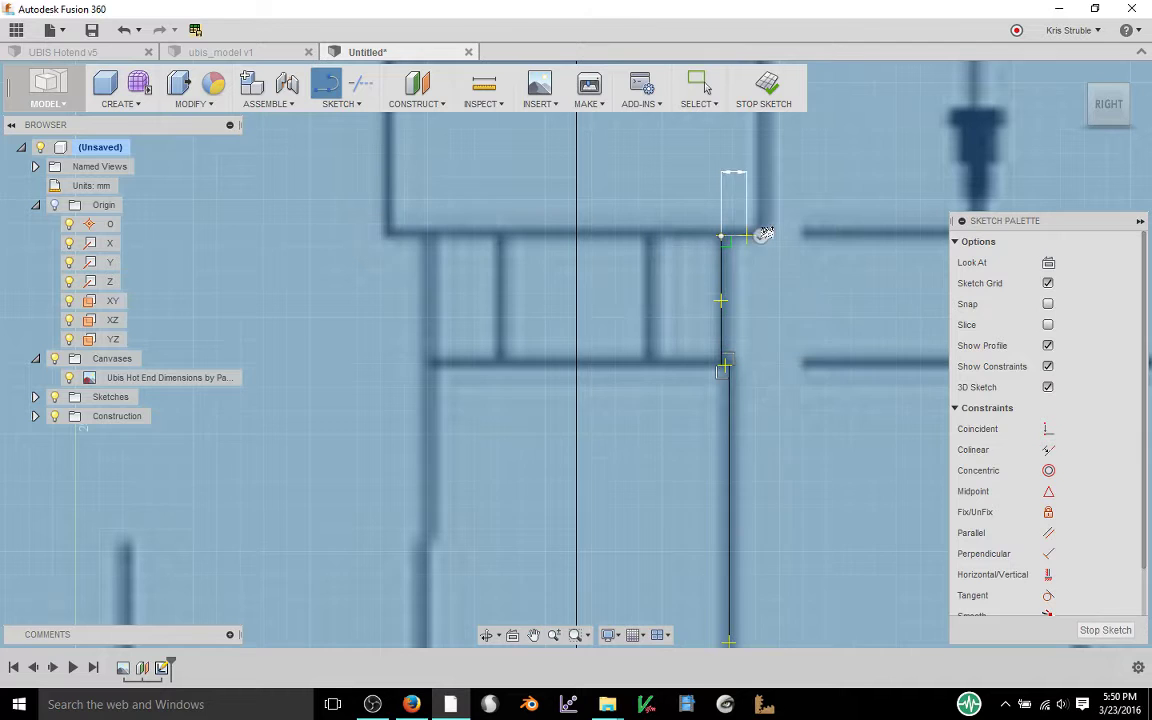
scroll(805, 239, up, 4)
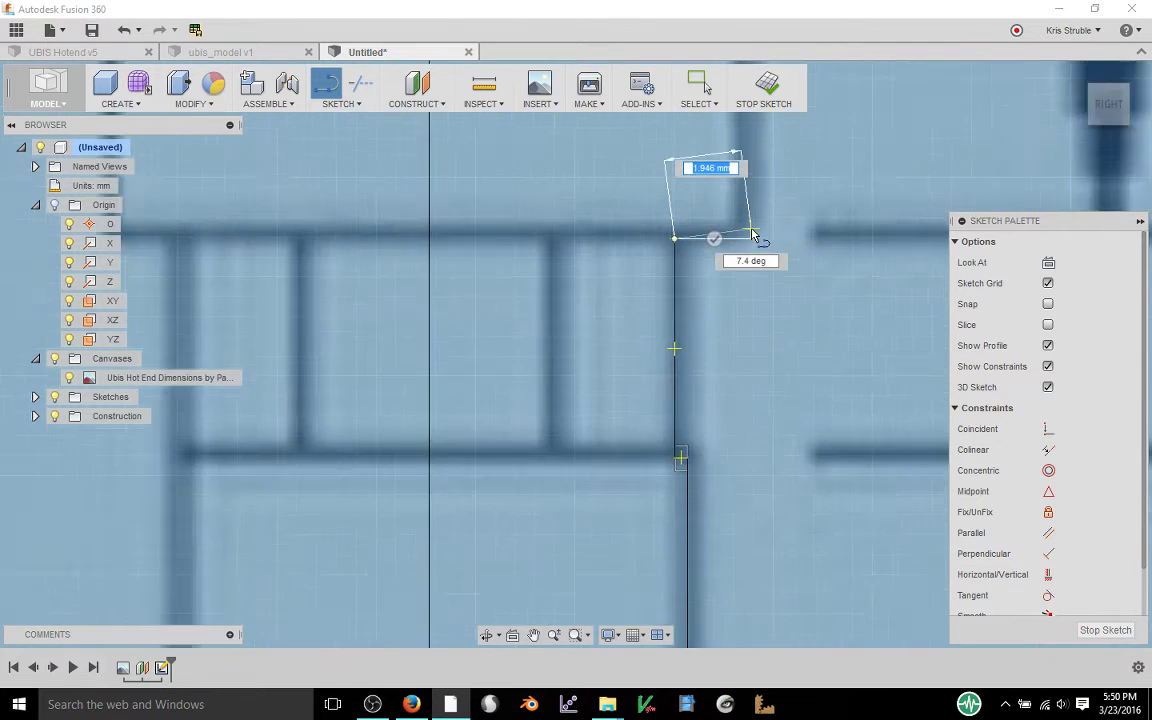
scroll(755, 235, up, 1)
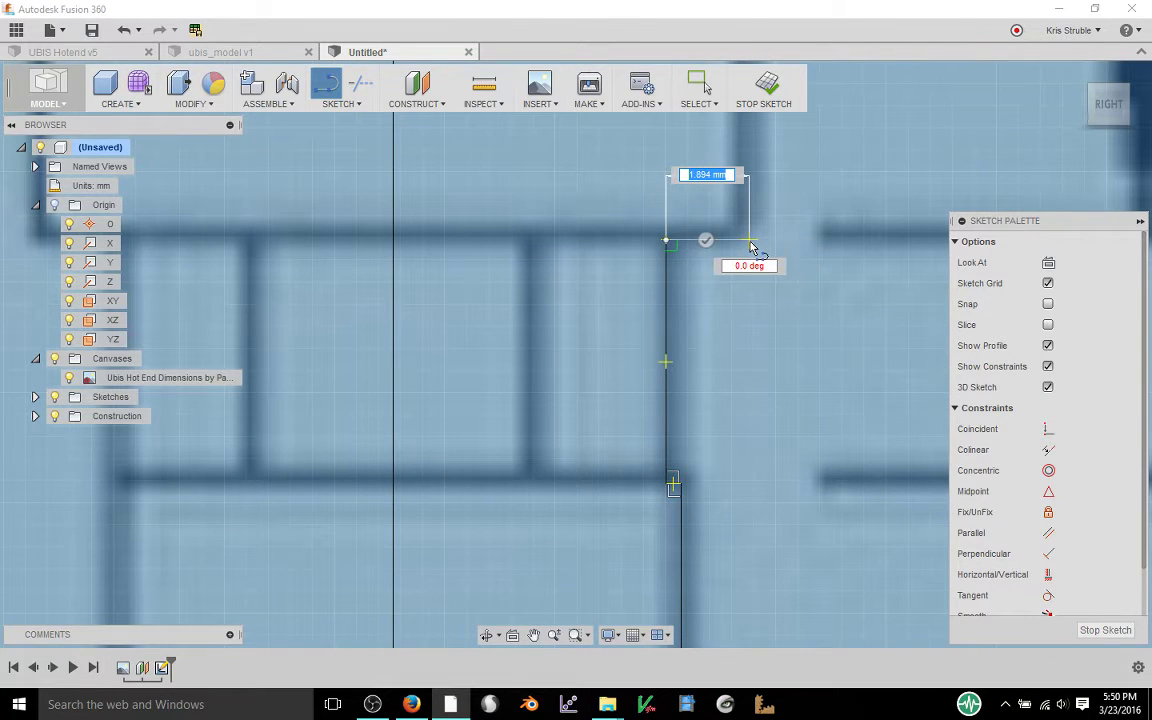
click(740, 240)
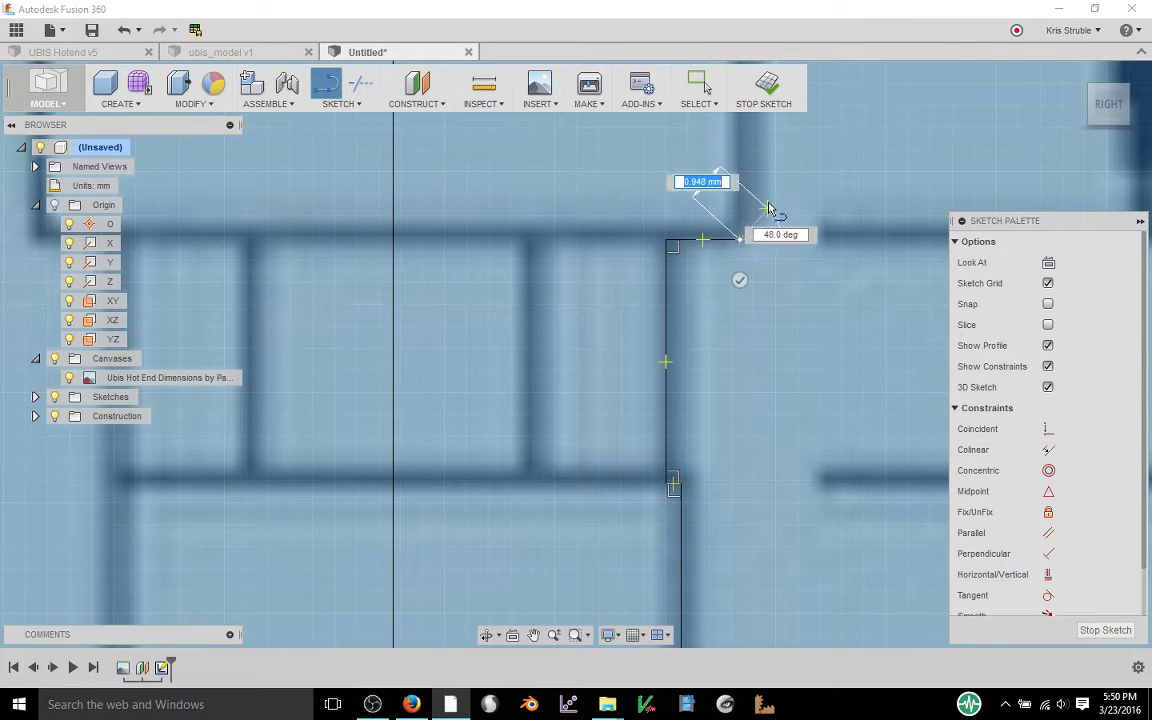
Trace the barrel's lowest section up about 7.7 mm and add the lower groove, about 0.84 mm deep and 0.73 mm high
middle_drag(768, 208, 688, 493)
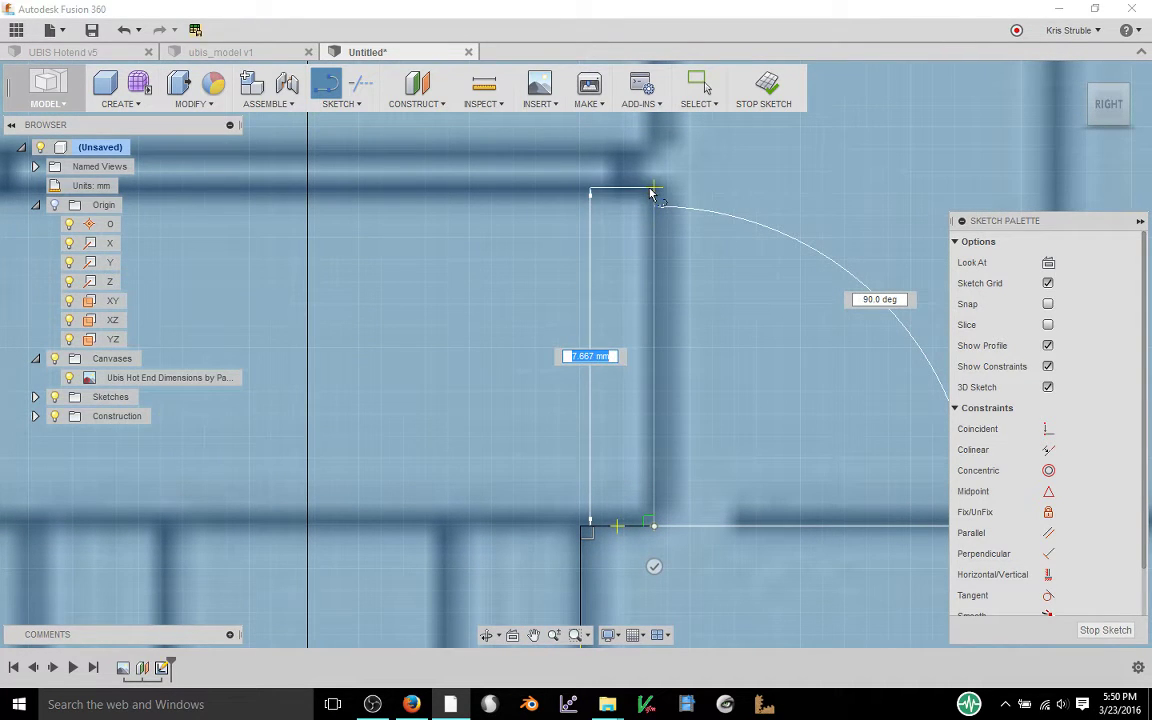
click(652, 190)
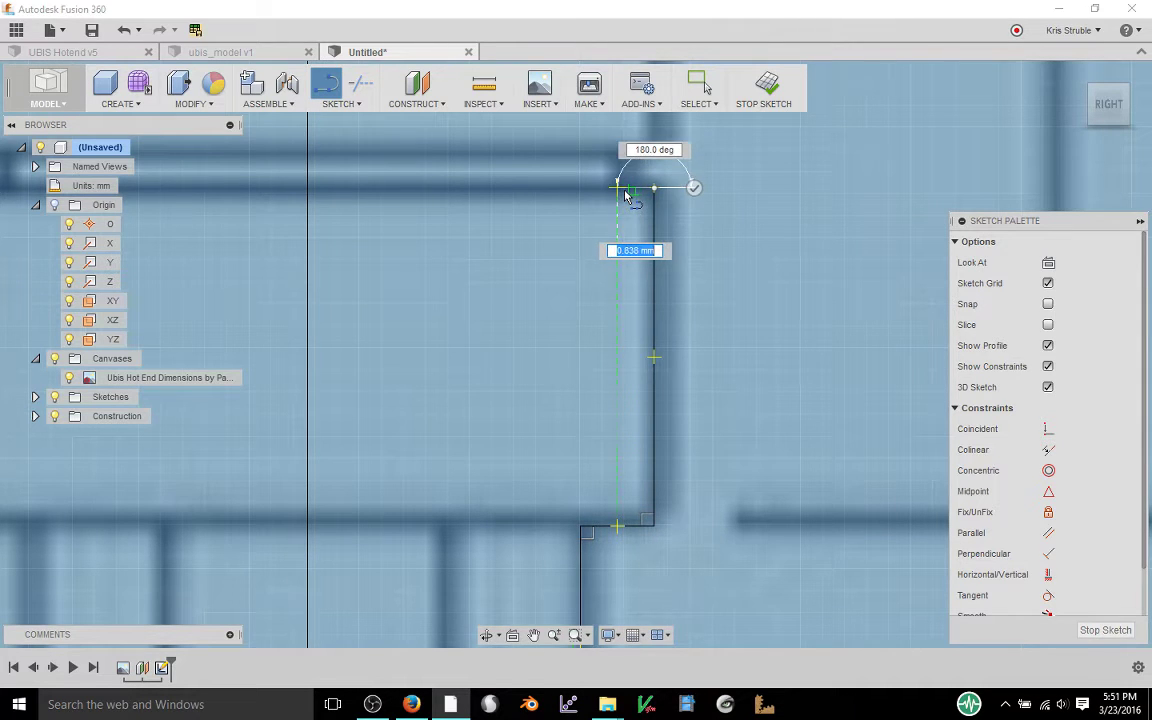
click(620, 190)
middle_drag(622, 168, 621, 288)
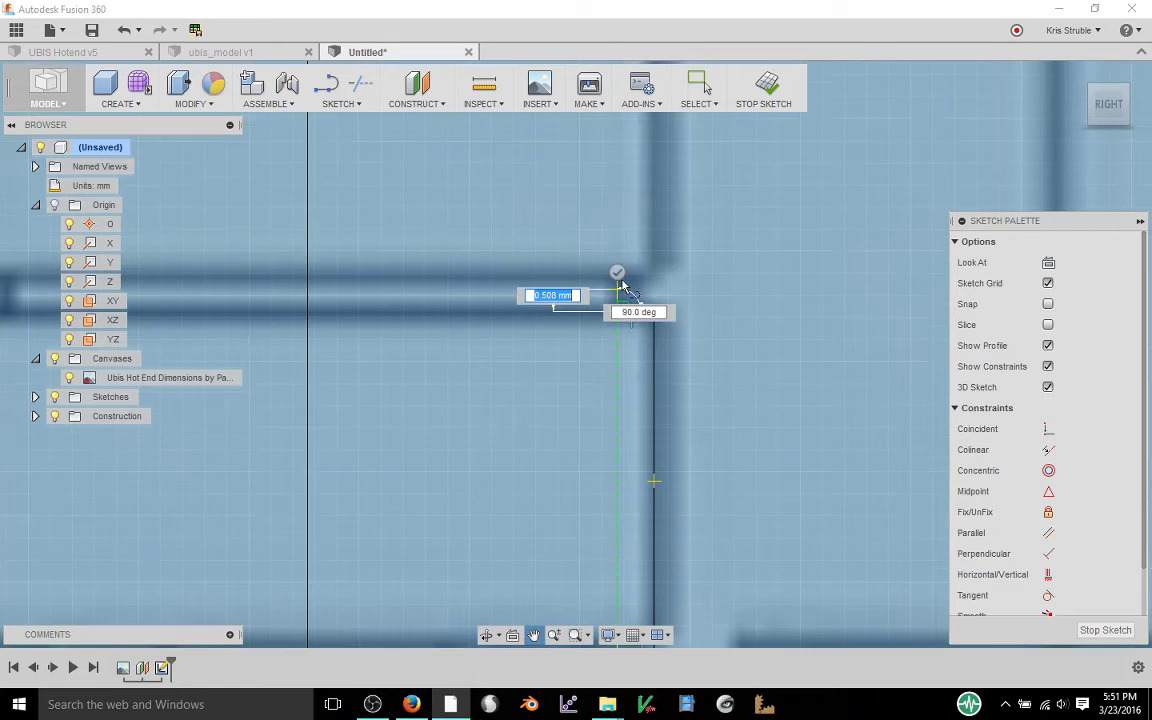
scroll(622, 270, up, 2)
scroll(631, 278, up, 1)
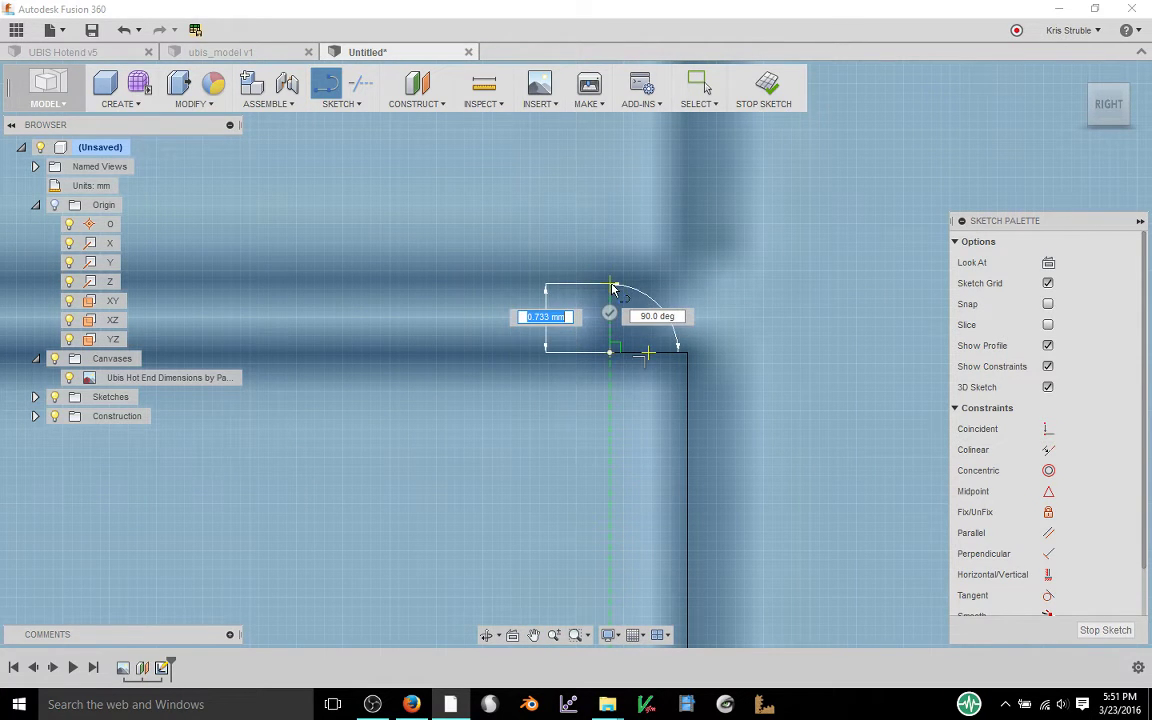
click(610, 286)
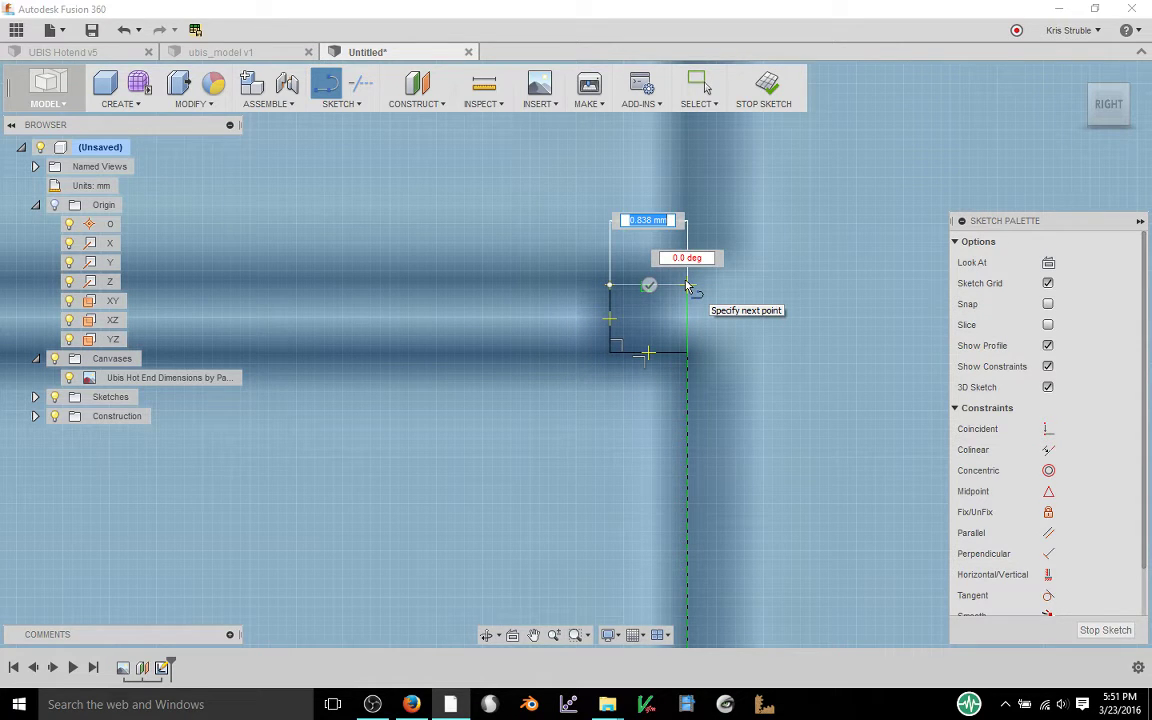
click(686, 285)
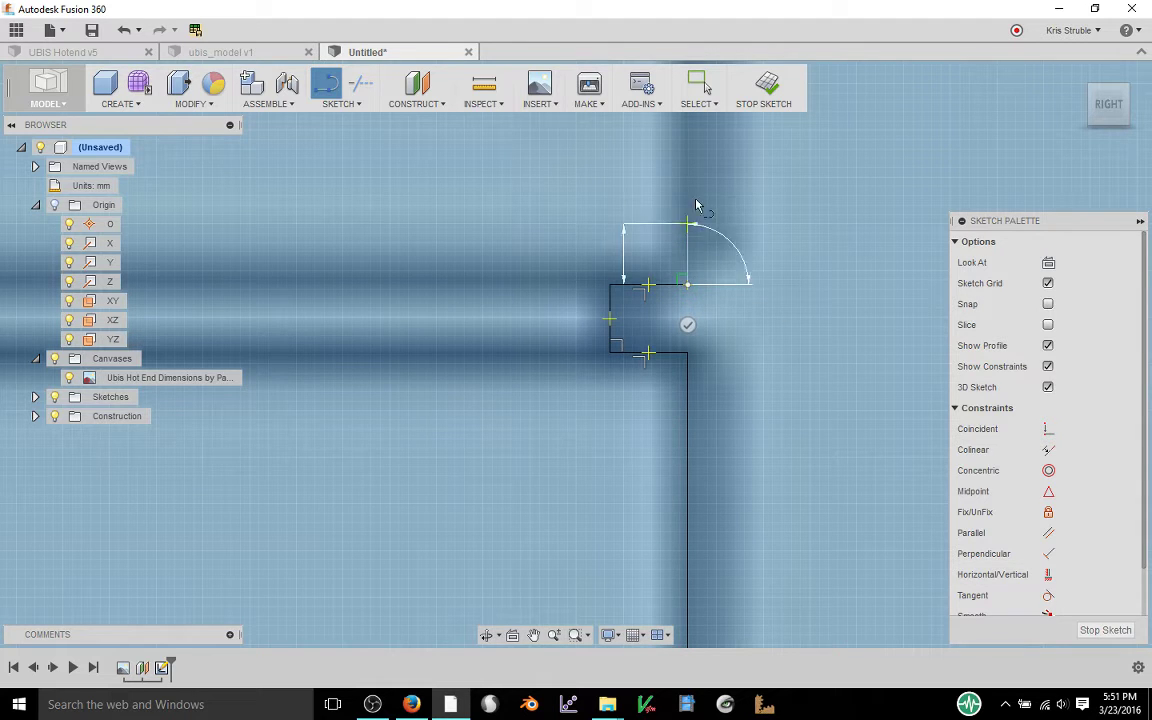
Continue the profile vertically up the right side of the middle barrel section to the underside of the upper groove
scroll(699, 149, down, 1)
scroll(690, 192, down, 1)
middle_drag(690, 209, 693, 566)
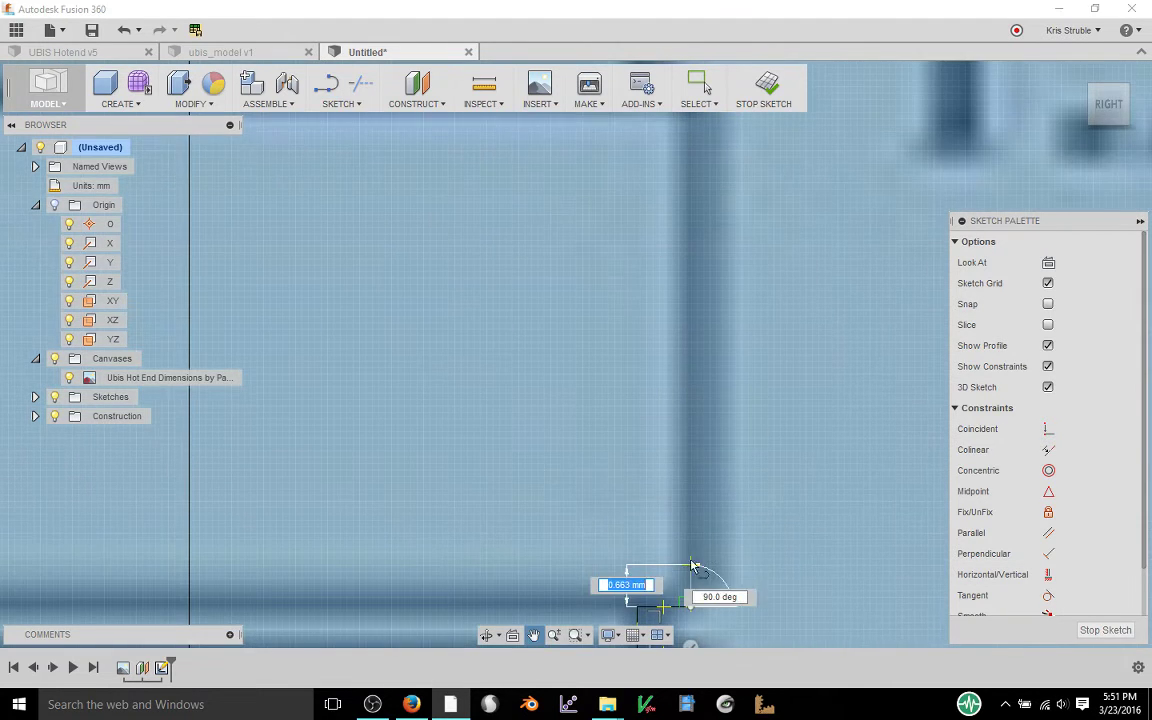
scroll(684, 395, down, 2)
scroll(694, 340, up, 4)
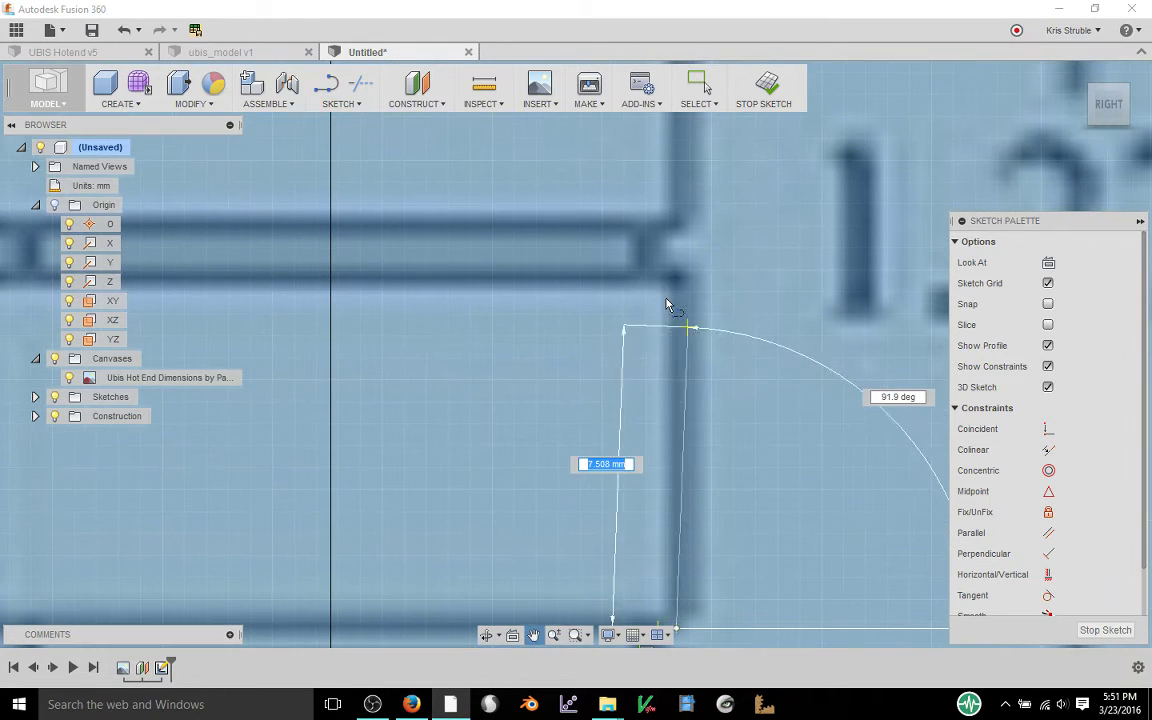
click(674, 283)
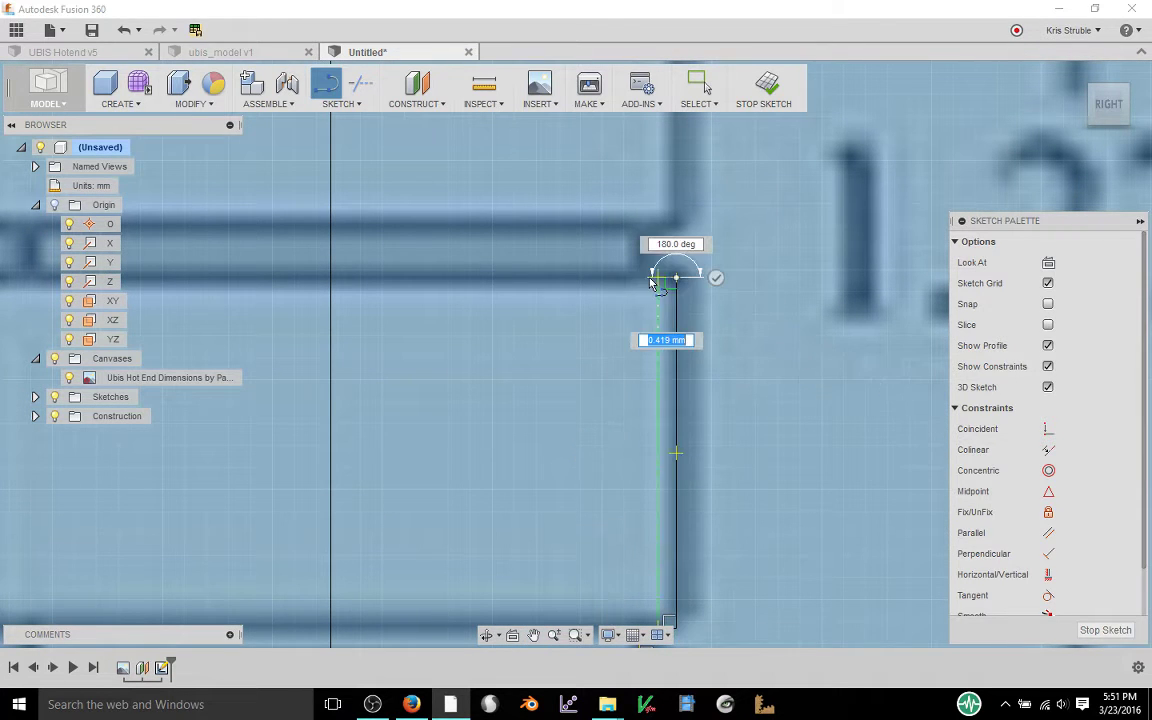
Trace the upper groove, aligning its depth with the lower groove and bringing the profile back out to the barrel's edge
scroll(651, 324, down, 1)
middle_drag(654, 324, 666, 189)
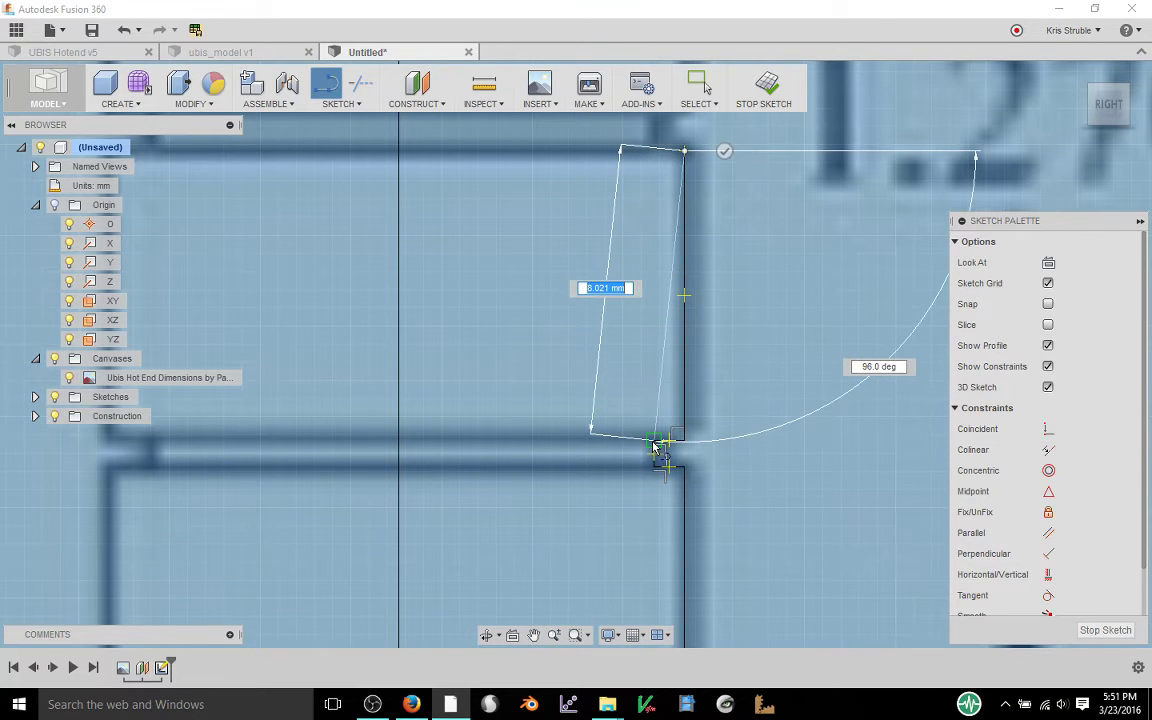
middle_drag(631, 234, 640, 360)
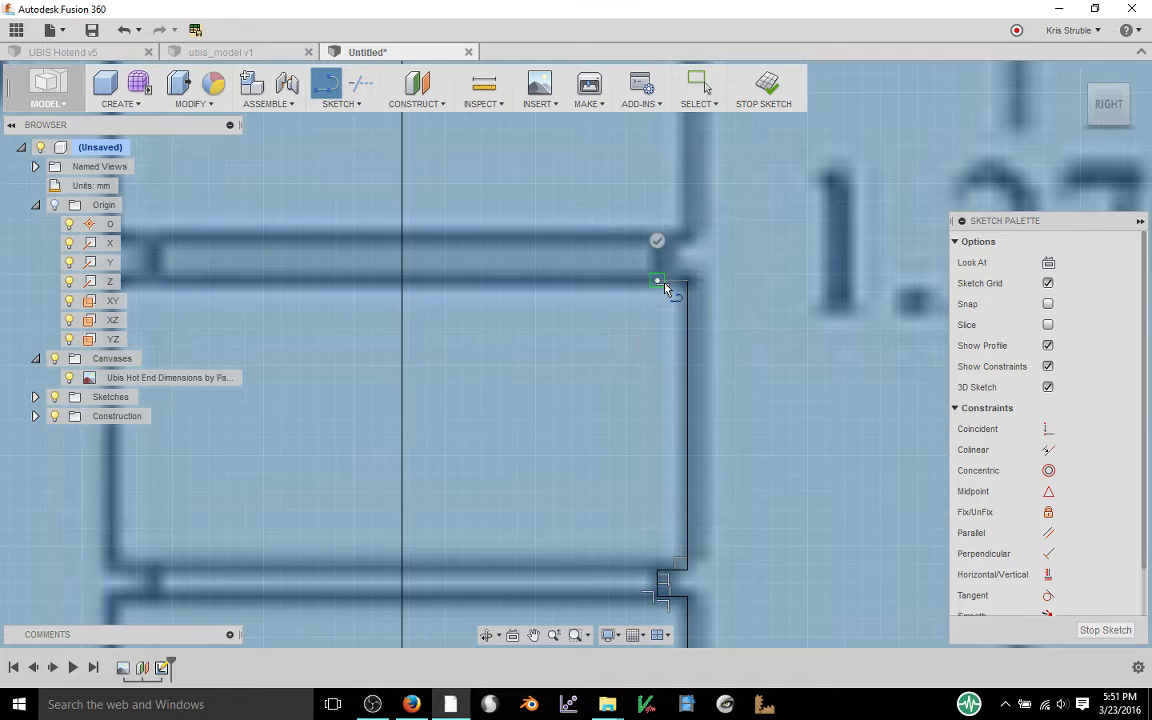
scroll(660, 234, up, 4)
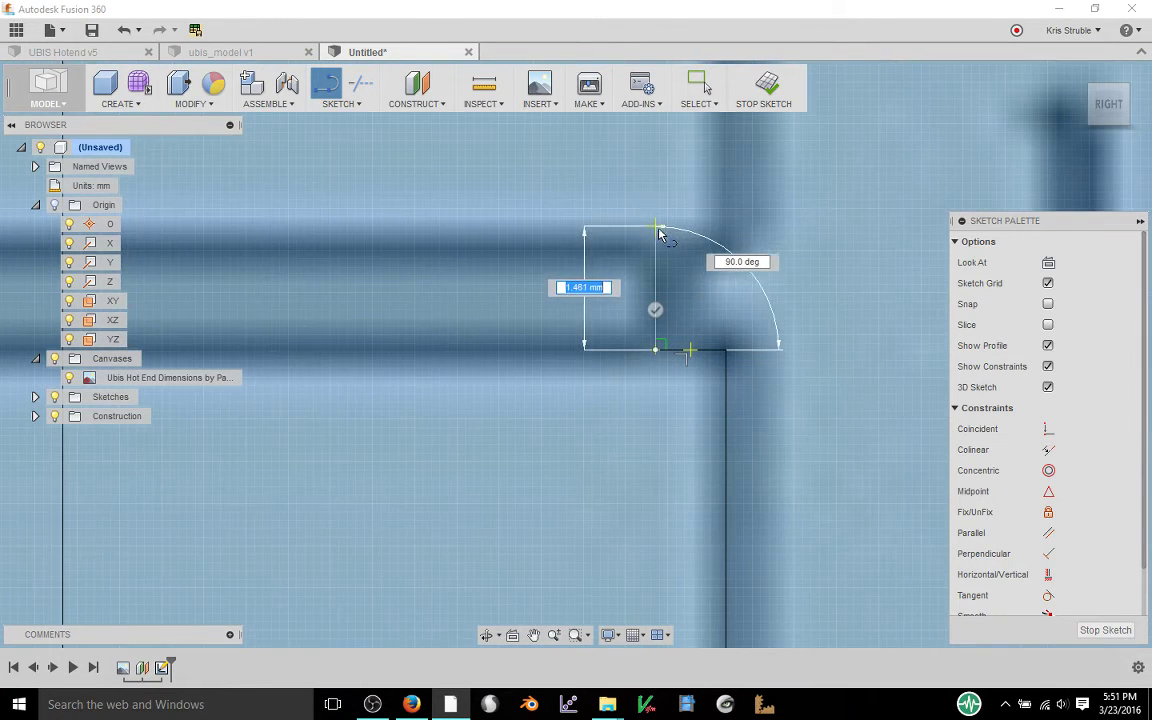
click(655, 264)
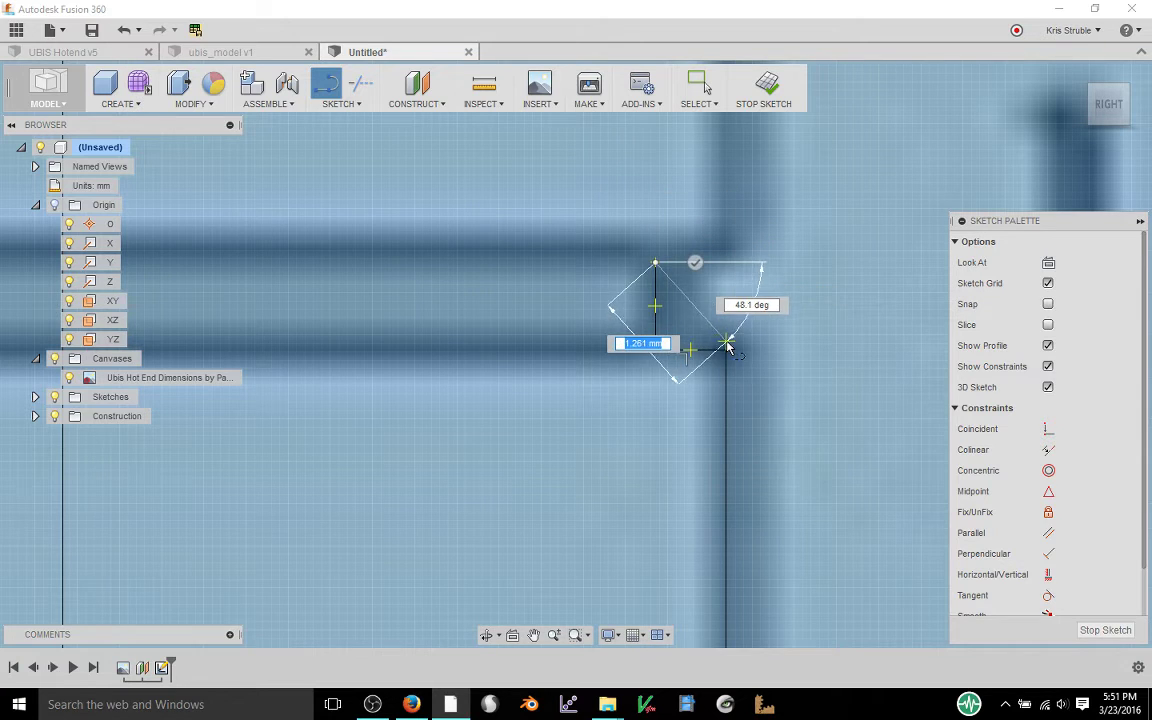
click(727, 263)
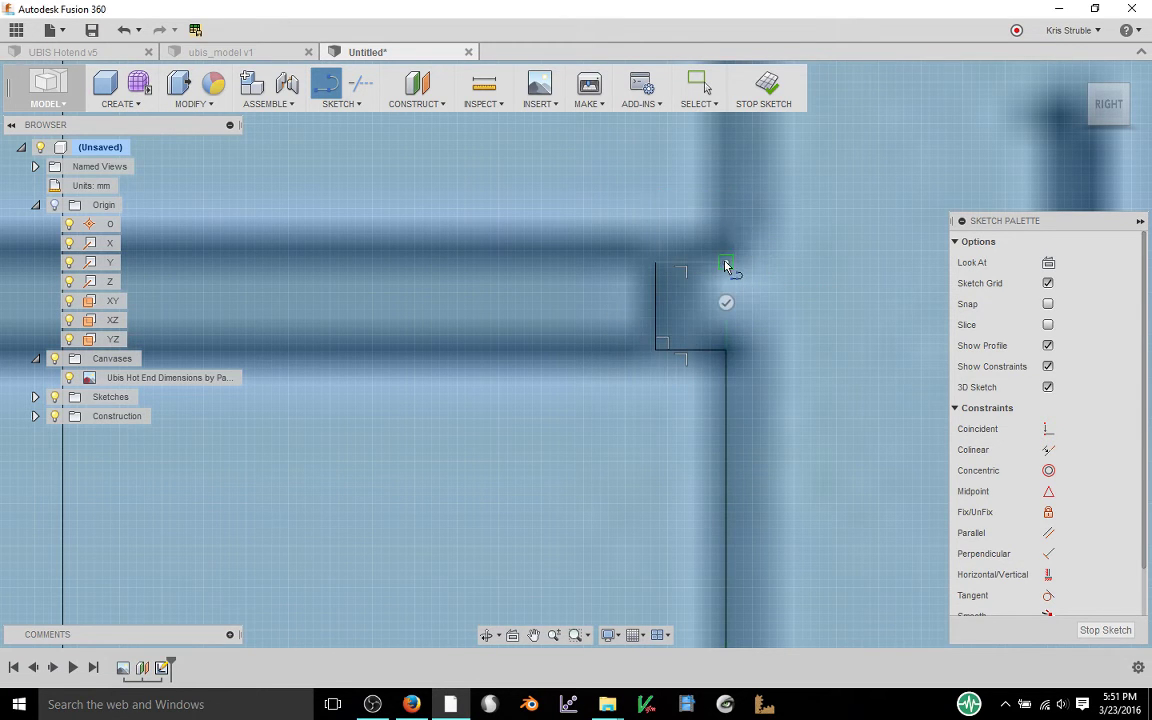
Trace the upper barrel section vertically to its shoulder and add the small stepped ledge inward to the neck
middle_drag(721, 199, 724, 625)
scroll(712, 332, down, 4)
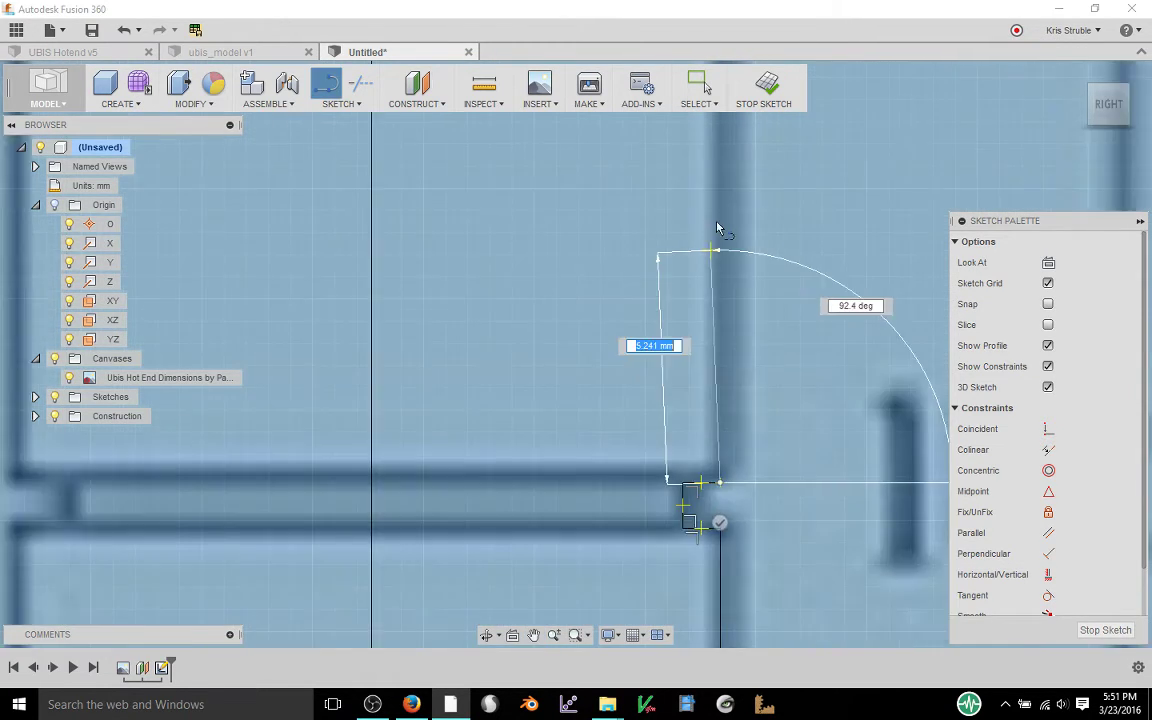
middle_drag(717, 216, 722, 598)
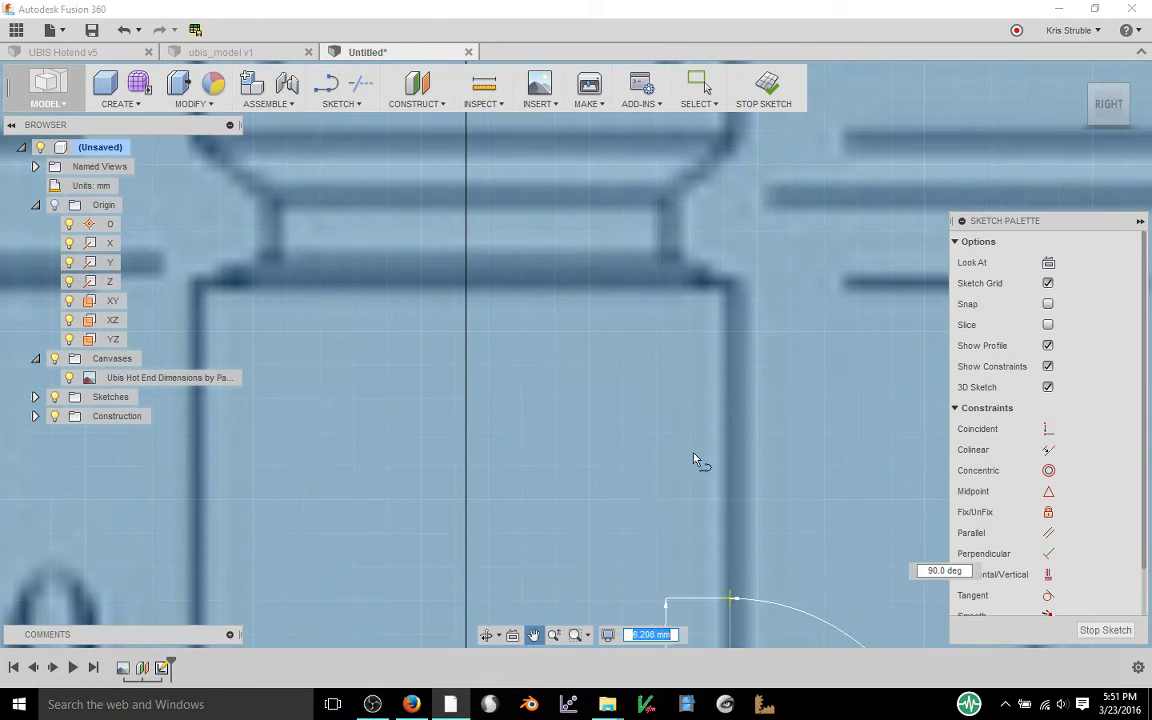
click(731, 285)
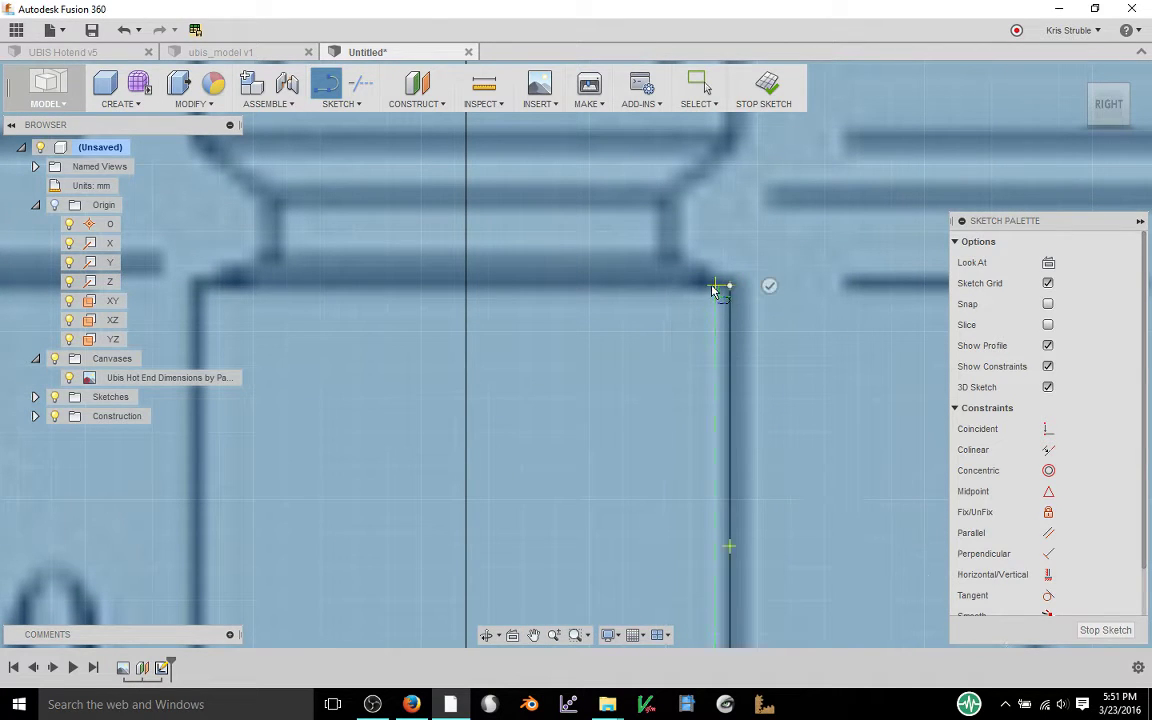
click(705, 286)
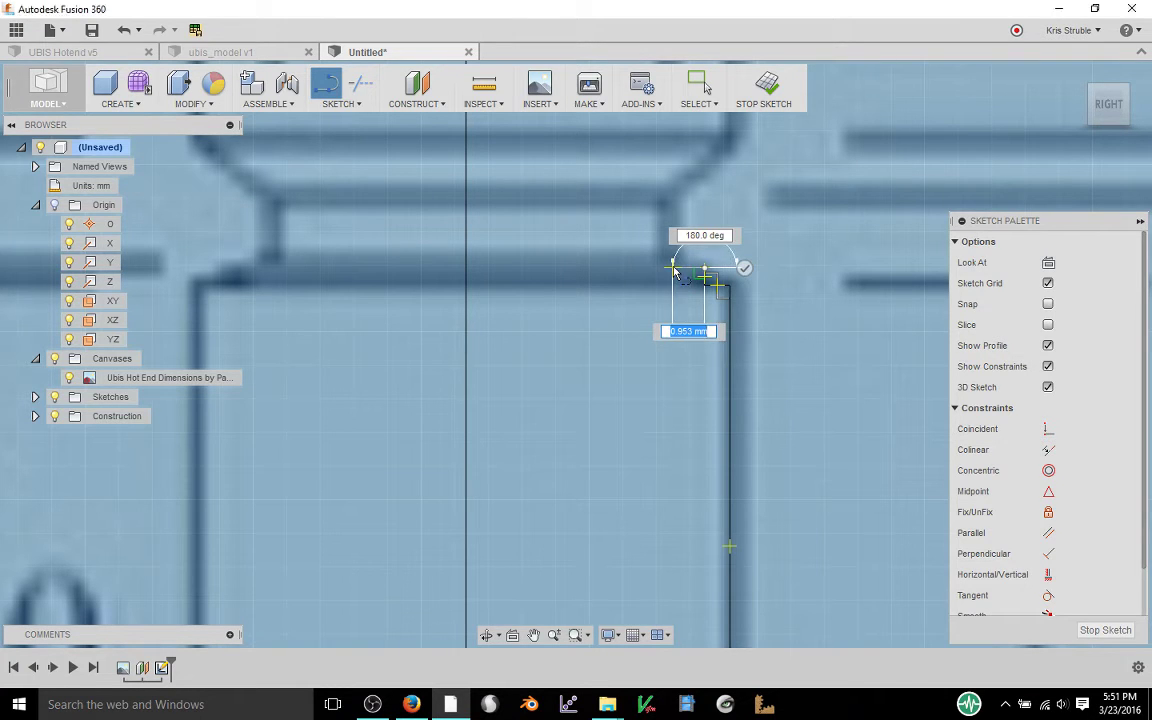
click(672, 267)
Trace the neck and its outward slope, closing the profile at the right end of the flange line
click(665, 205)
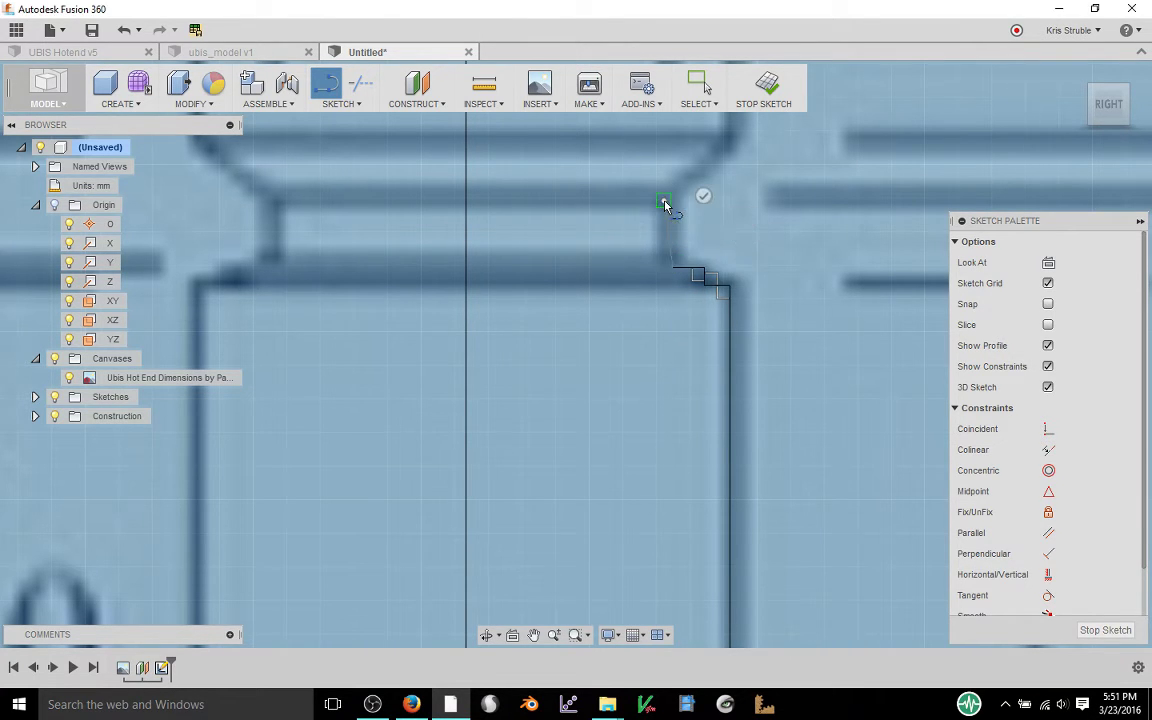
click(726, 140)
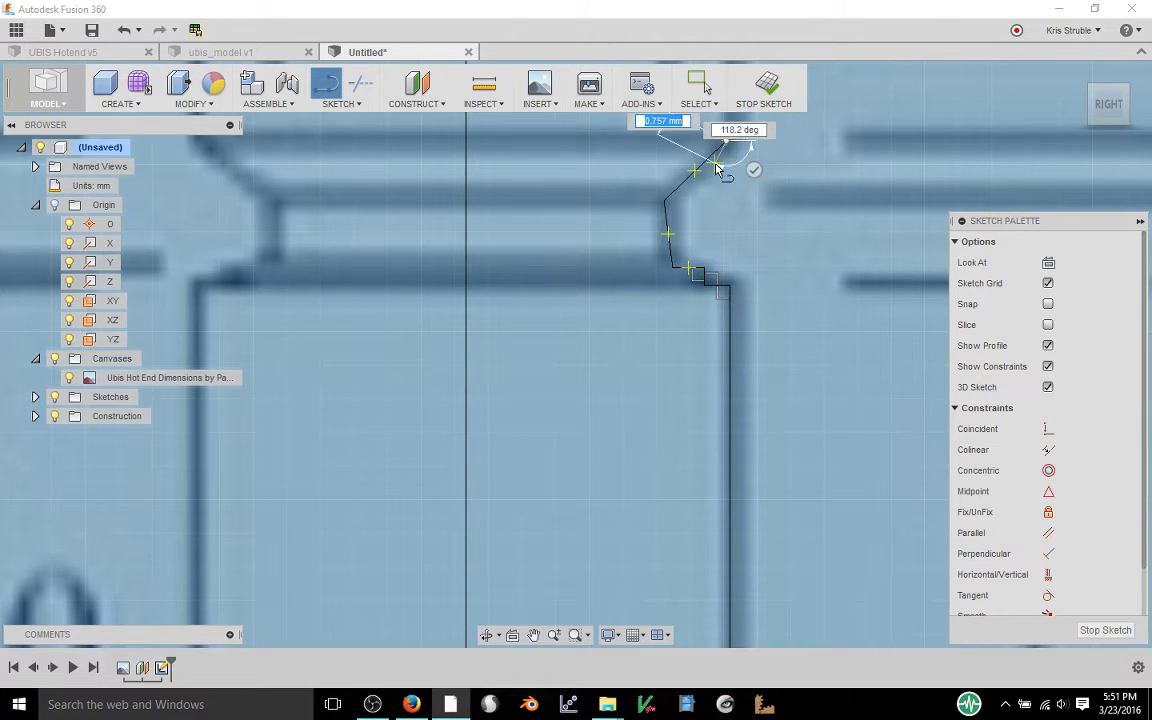
middle_drag(716, 200, 715, 397)
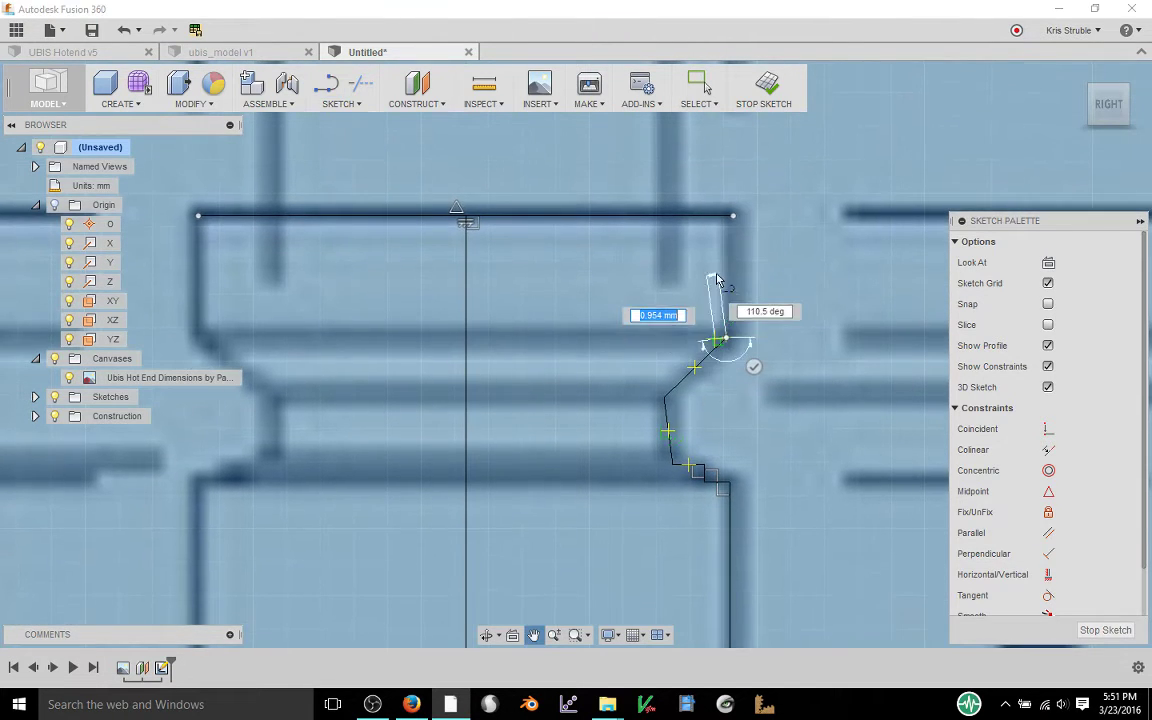
click(734, 217)
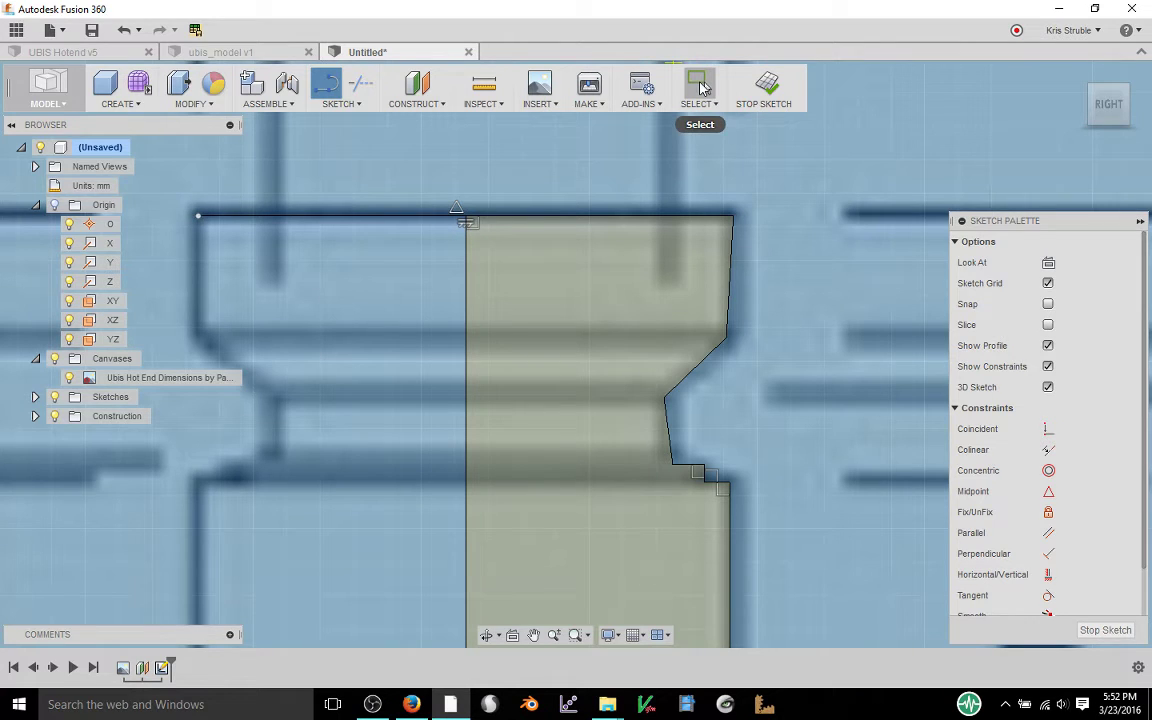
Adjust the corner points at both ends of the neck's slope so the neck and flange sides run vertically along the canvas outline
click(703, 88)
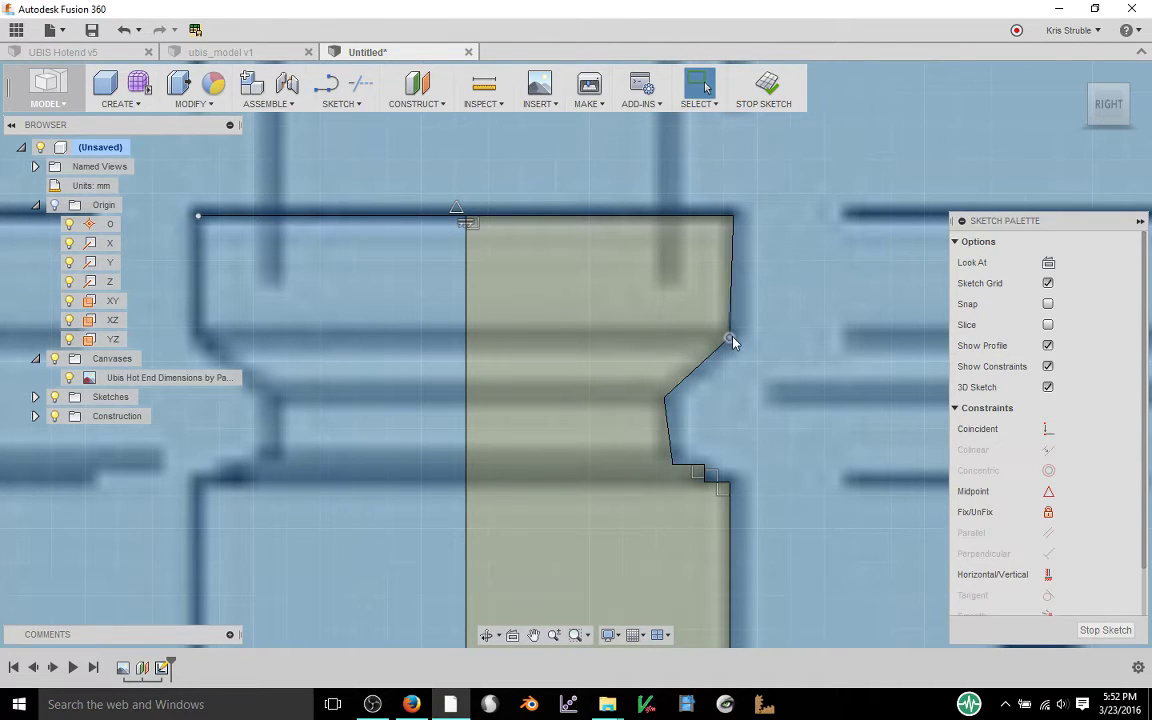
drag(729, 338, 736, 337)
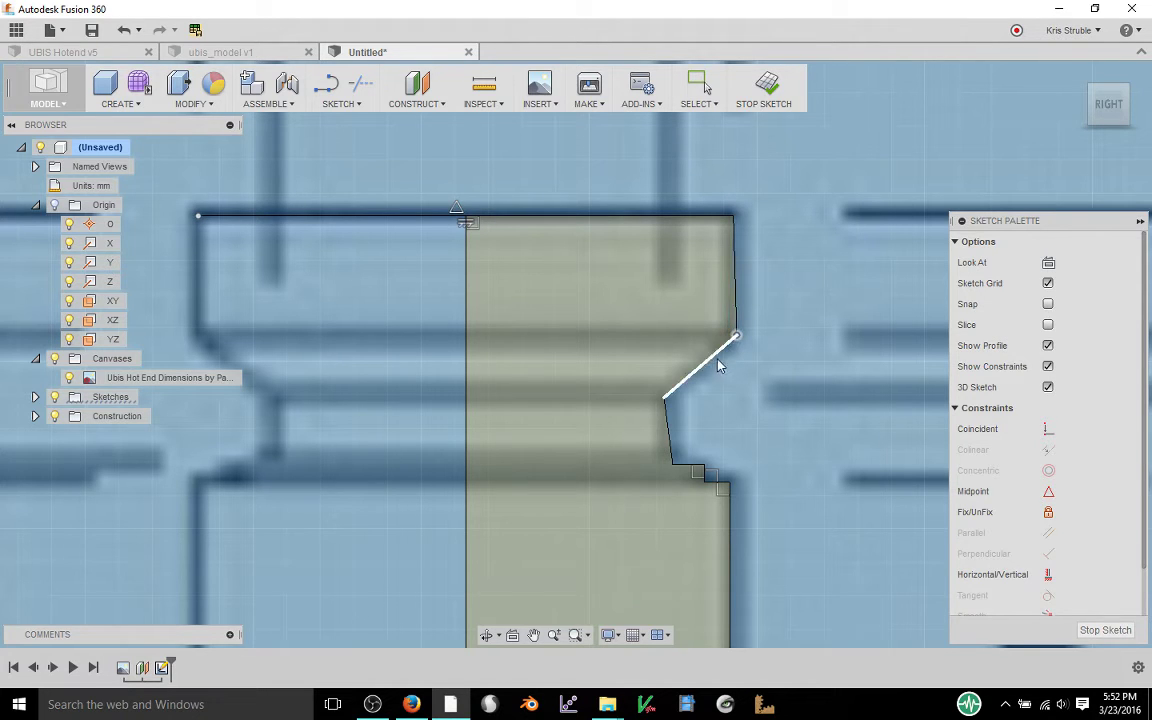
drag(664, 397, 672, 397)
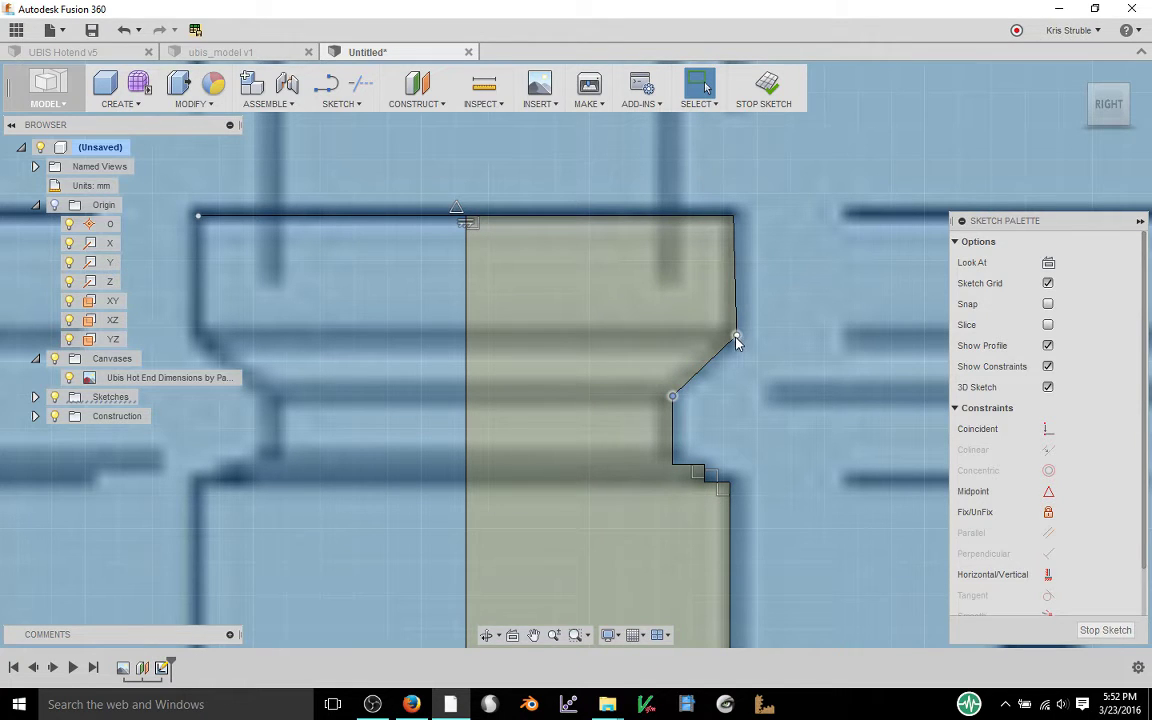
drag(736, 337, 737, 343)
Check the closed half profile against the whole canvas drawing and finish the sketch
scroll(752, 294, down, 2)
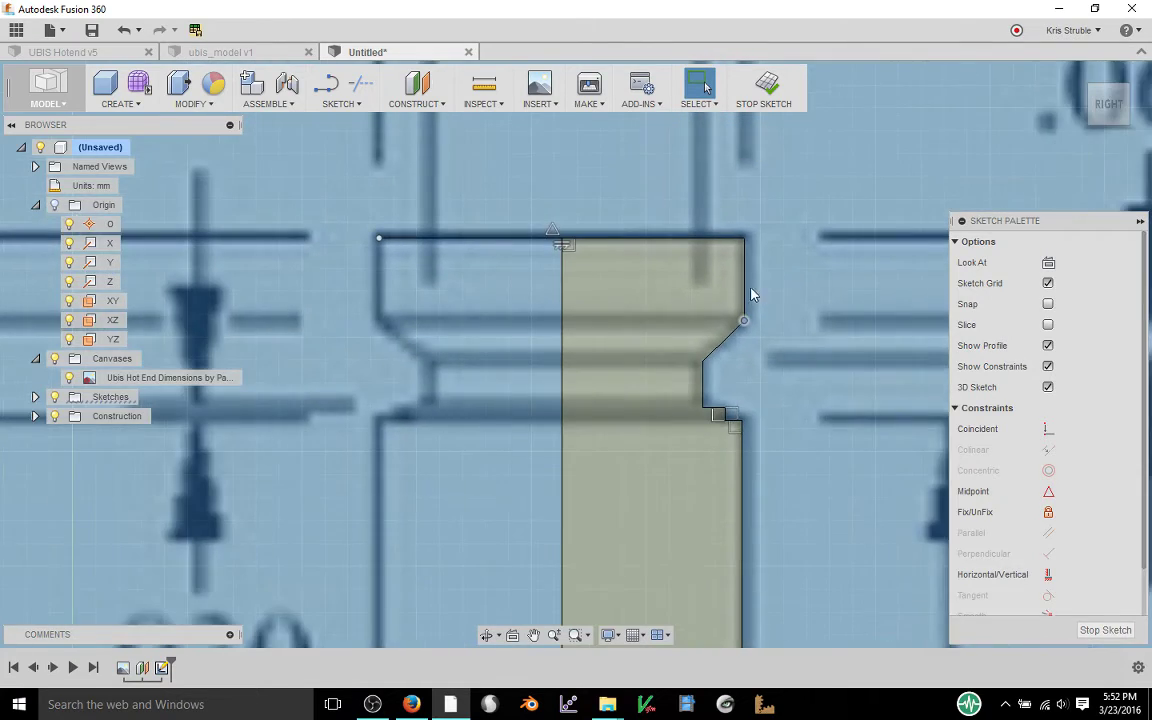
scroll(752, 294, down, 4)
mouse_move(763, 362)
middle_down()
mouse_move(658, 190)
mouse_move(684, 217)
middle_up()
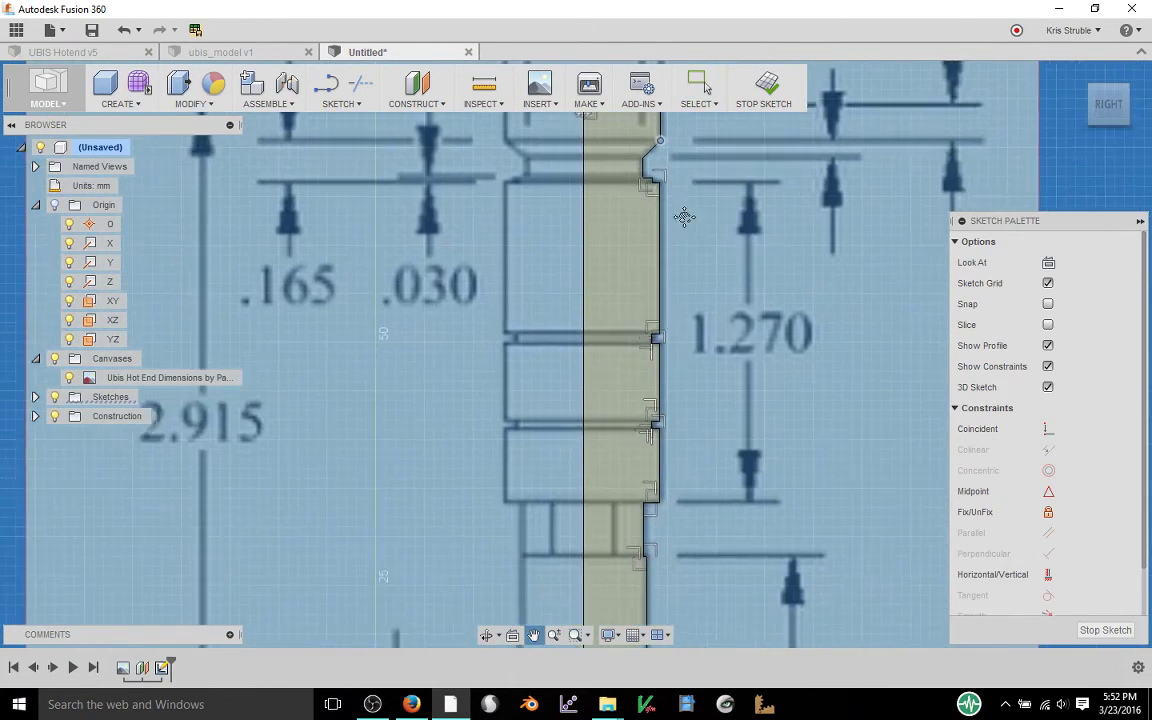
scroll(684, 217, down, 5)
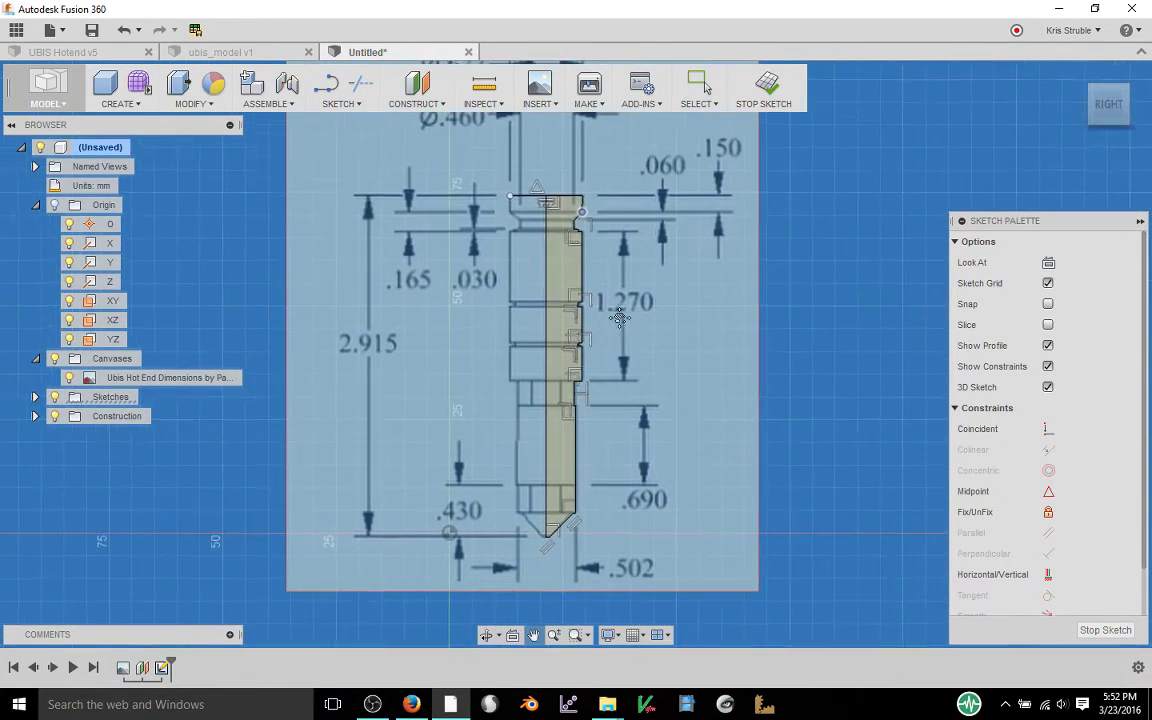
middle_drag(620, 318, 632, 326)
click(766, 88)
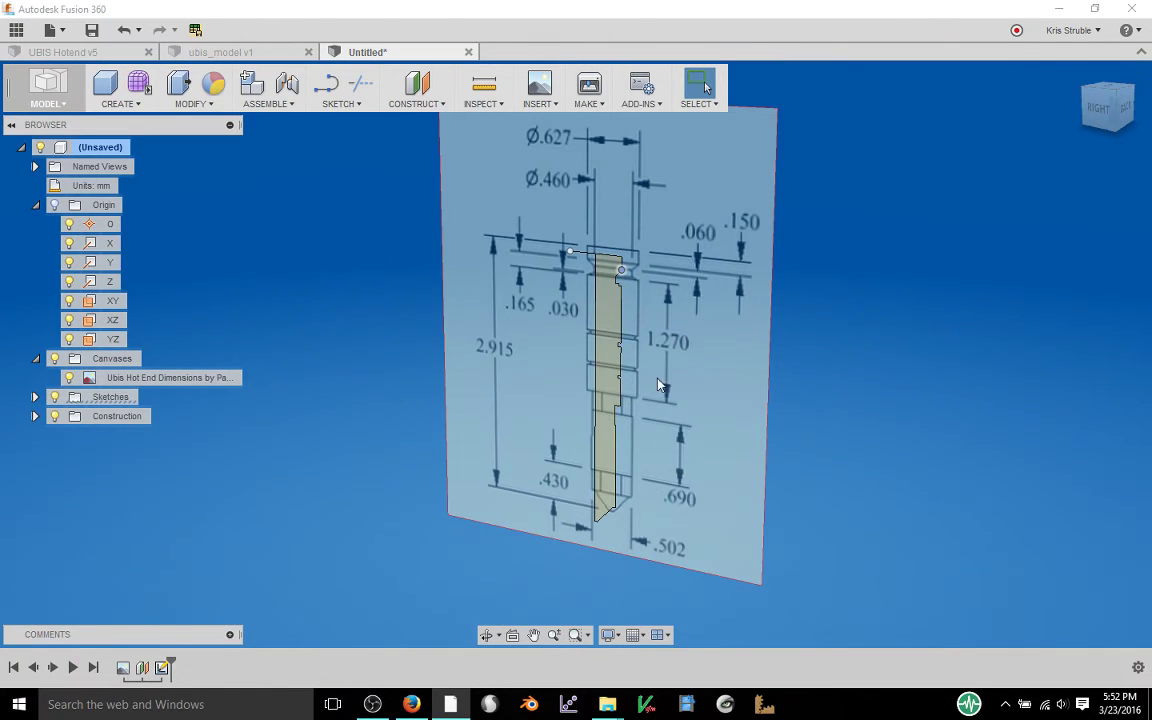
Revolve the closed half profile 360 degrees around its vertical centre line as a new body
shift+middle_drag(710, 329, 735, 319)
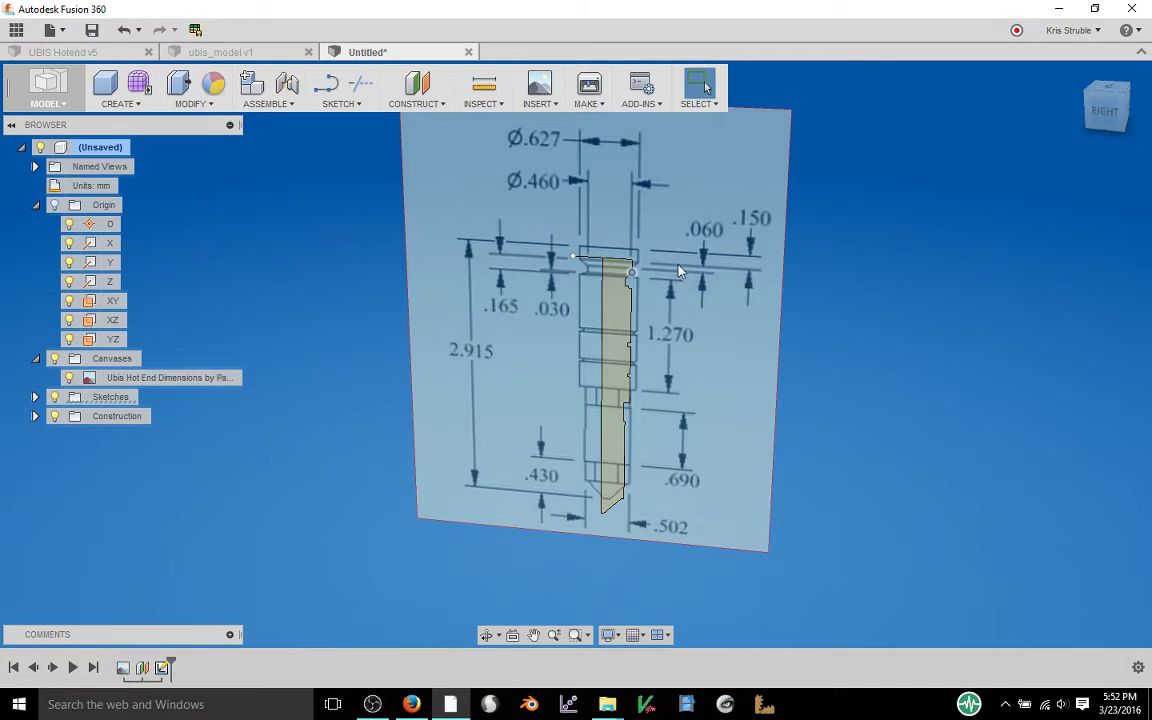
click(127, 105)
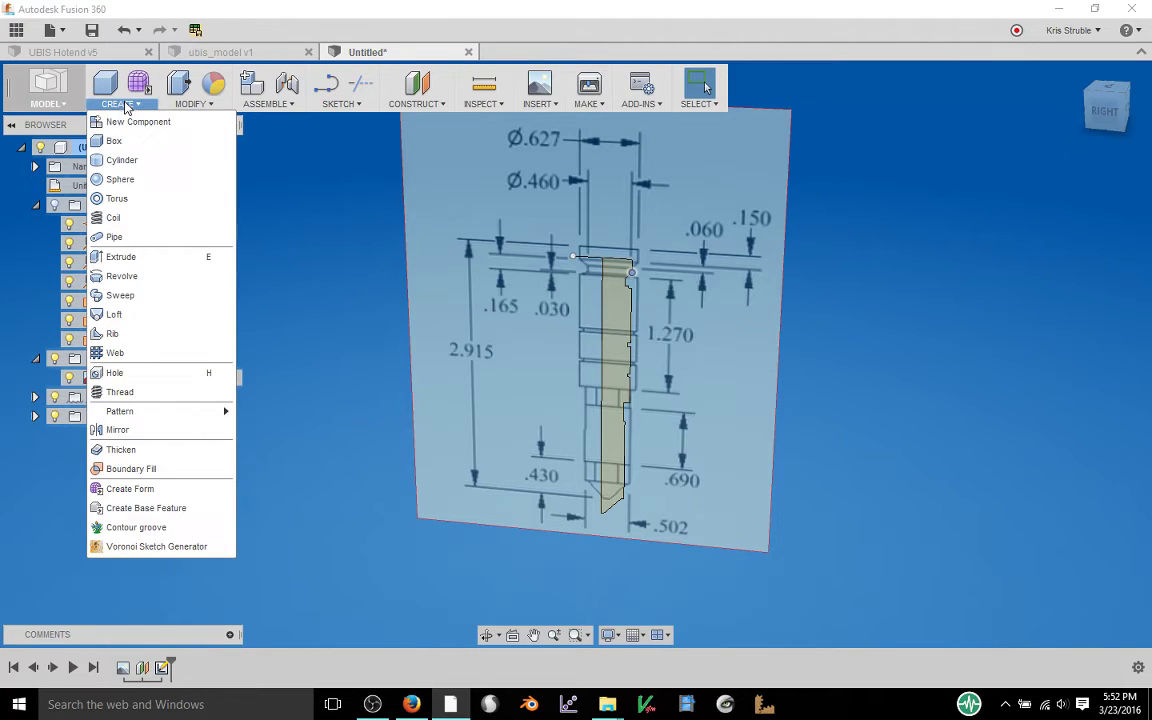
click(155, 275)
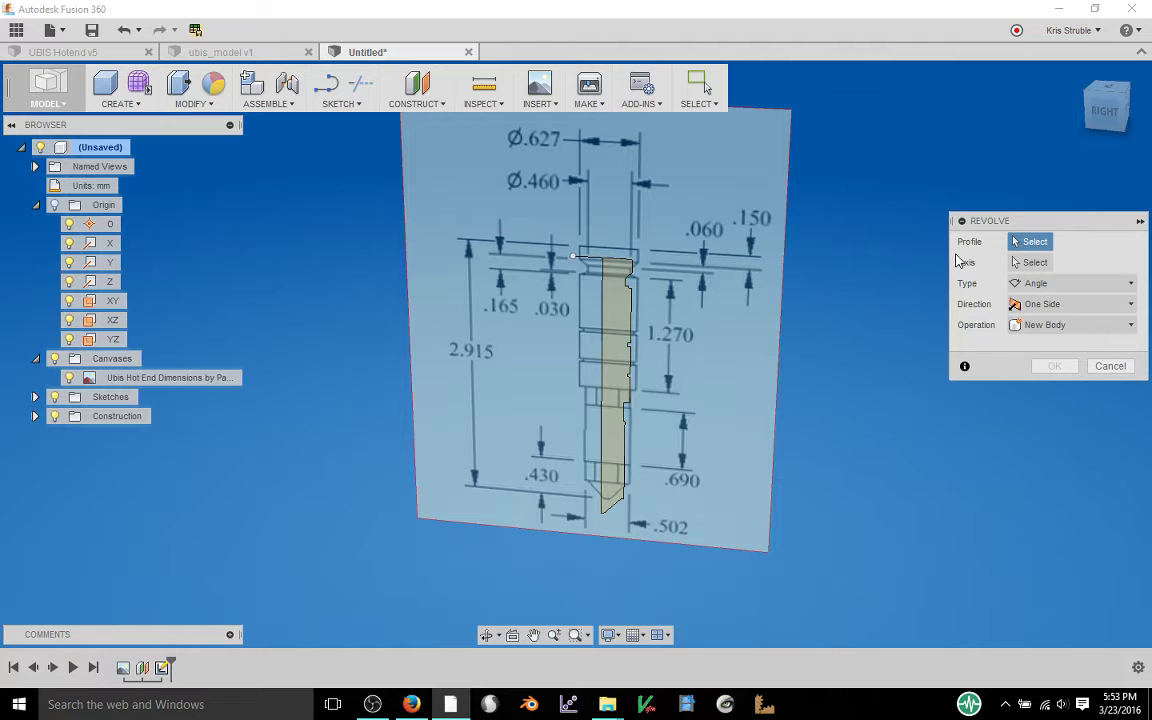
click(623, 328)
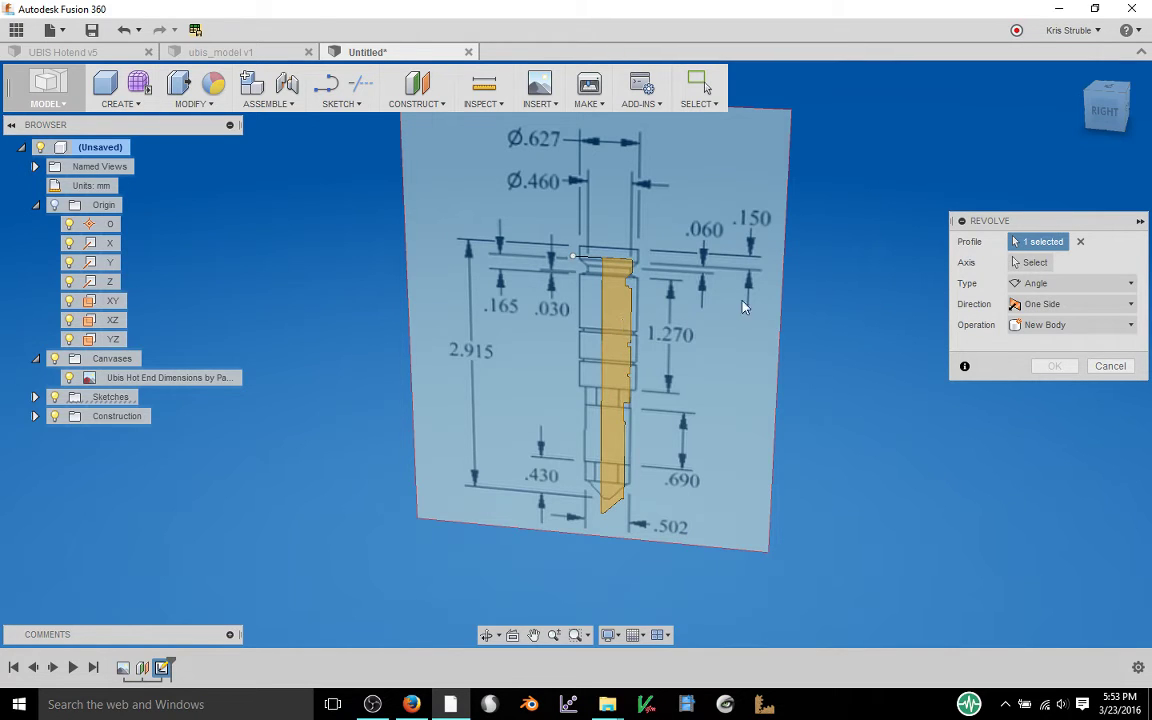
click(1047, 263)
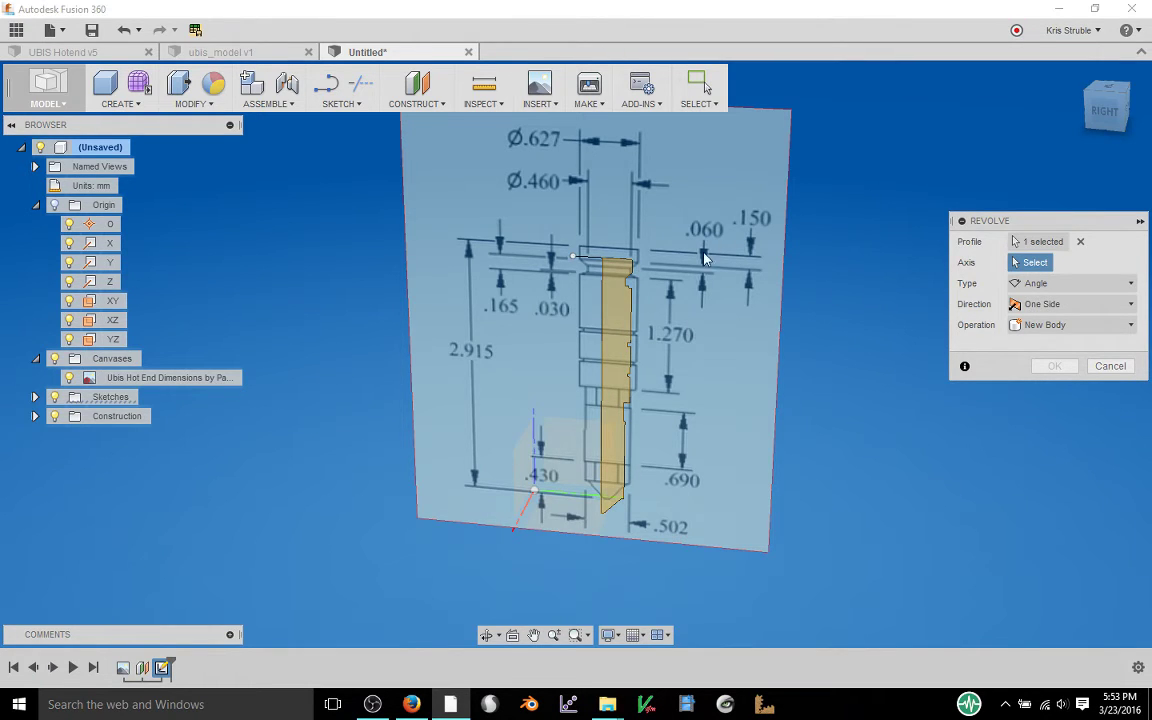
click(601, 303)
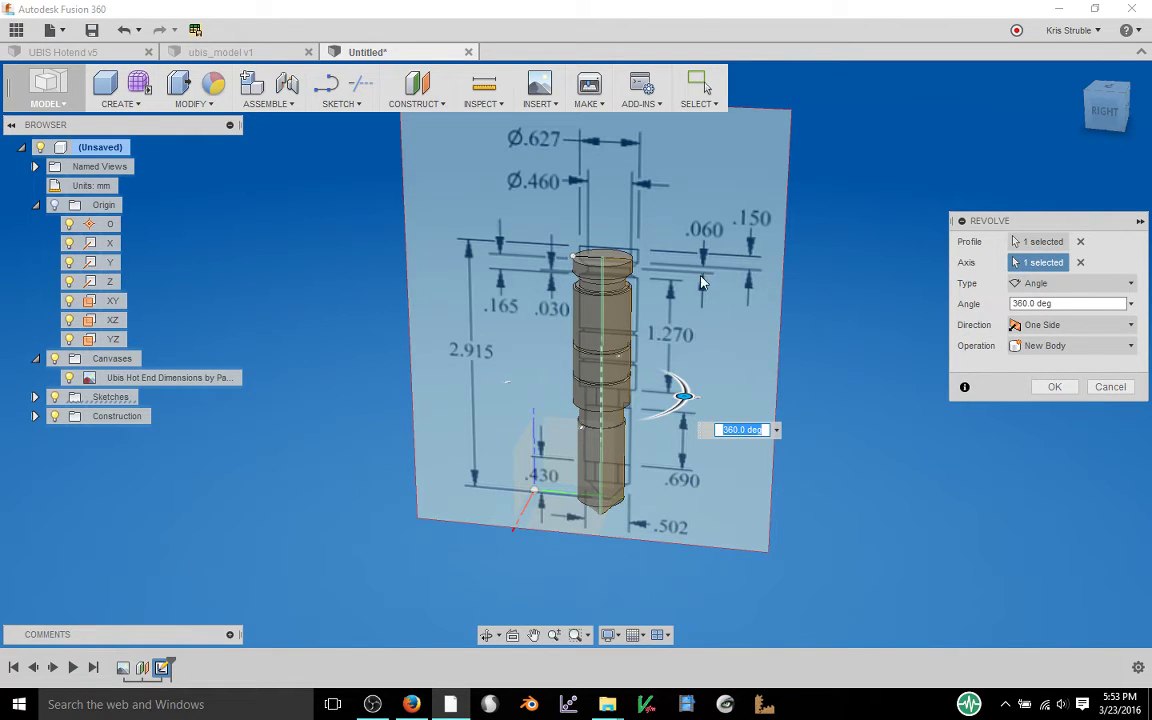
click(1055, 389)
Create a sketch on the flat top face of the hot end's flange
mouse_move(645, 335)
shift+middle_down()
mouse_move(661, 285)
mouse_move(653, 326)
shift+middle_up()
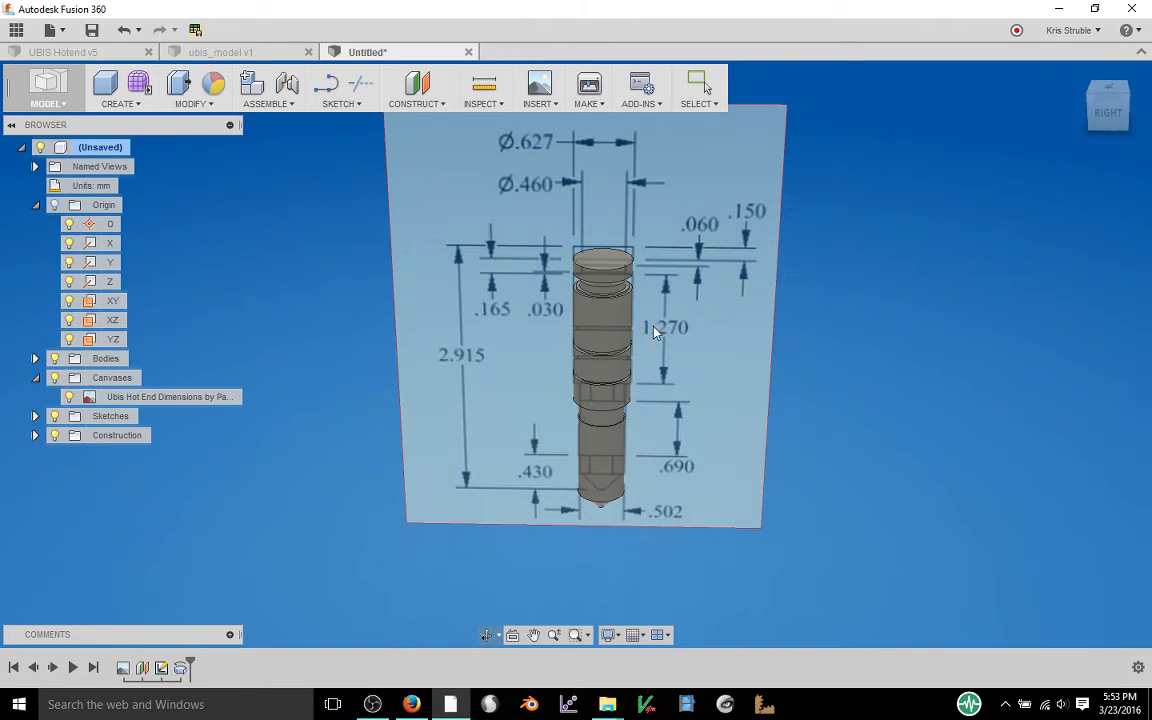
scroll(615, 263, up, 2)
right_click(615, 263)
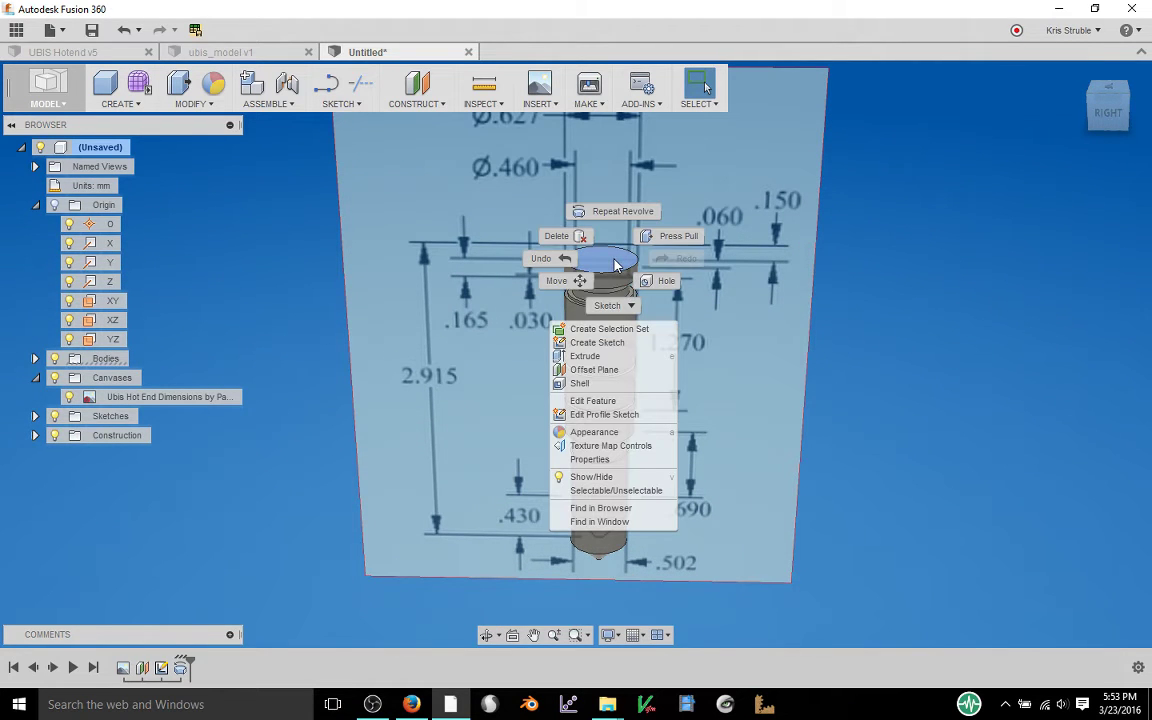
click(600, 342)
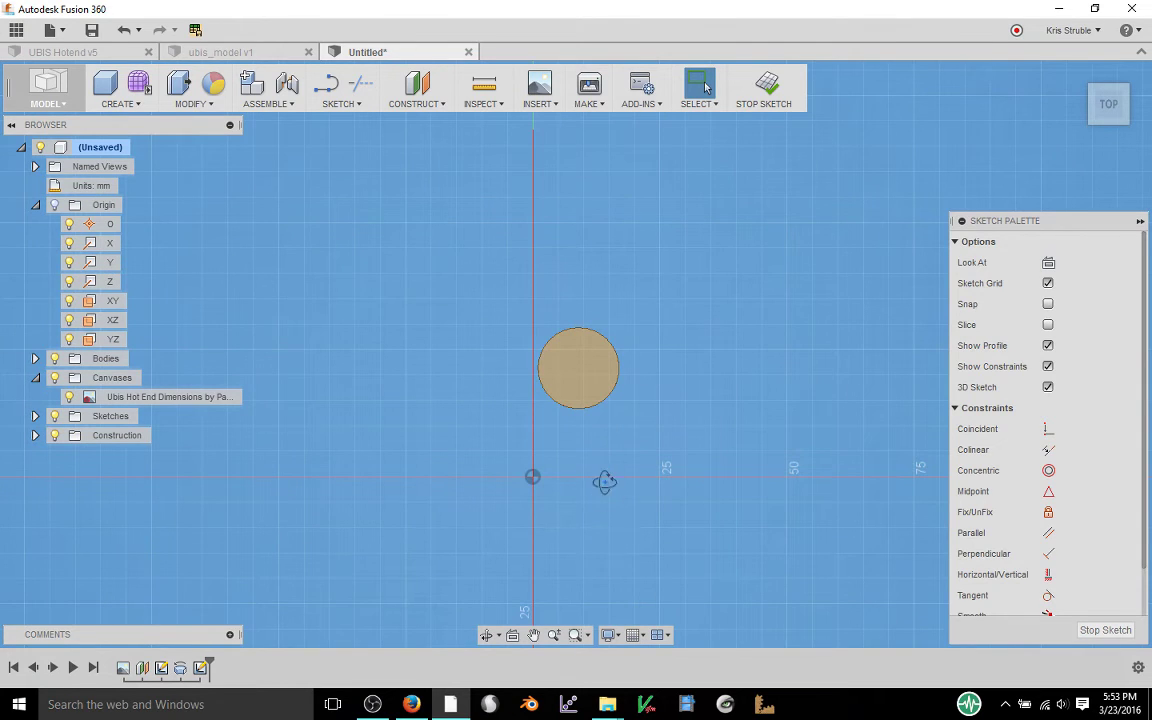
mouse_move(604, 482)
shift+middle_down()
mouse_move(612, 458)
mouse_move(586, 473)
mouse_move(640, 425)
mouse_move(674, 501)
mouse_move(681, 478)
mouse_move(716, 462)
shift+middle_up()
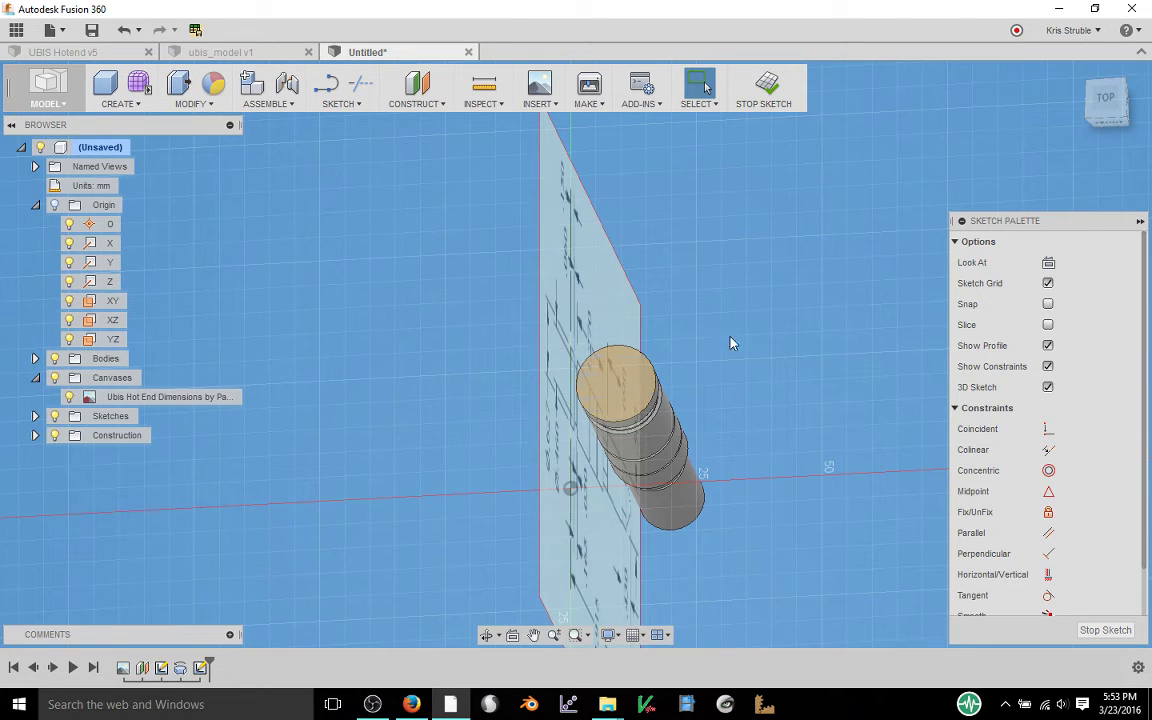
Draw a 3.75 mm diameter circle at the centre of the flange's top face and finish the sketch
right_click(755, 302)
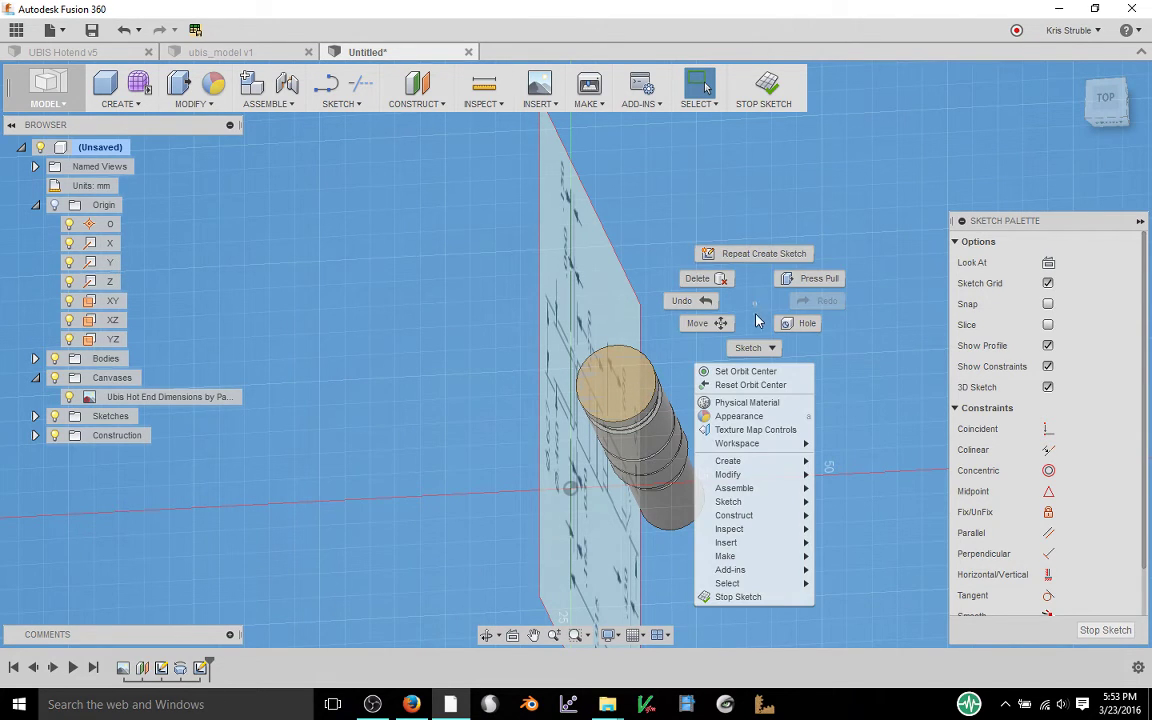
mouse_move(750, 343)
click(695, 320)
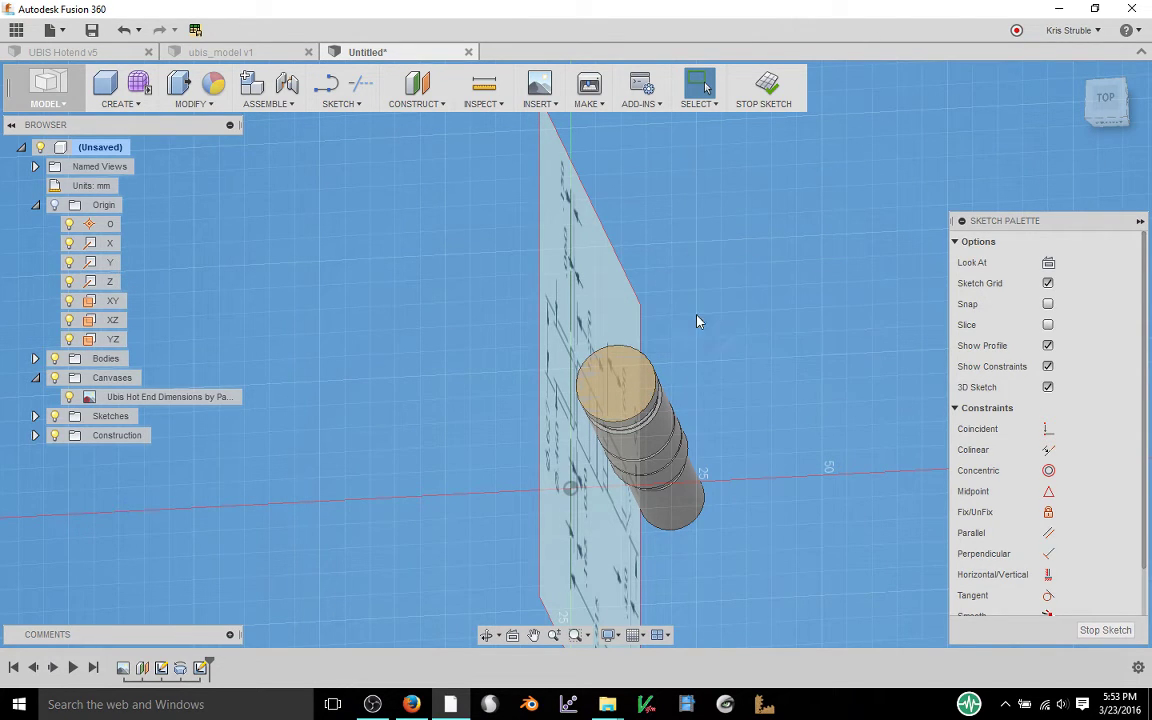
scroll(613, 407, up, 5)
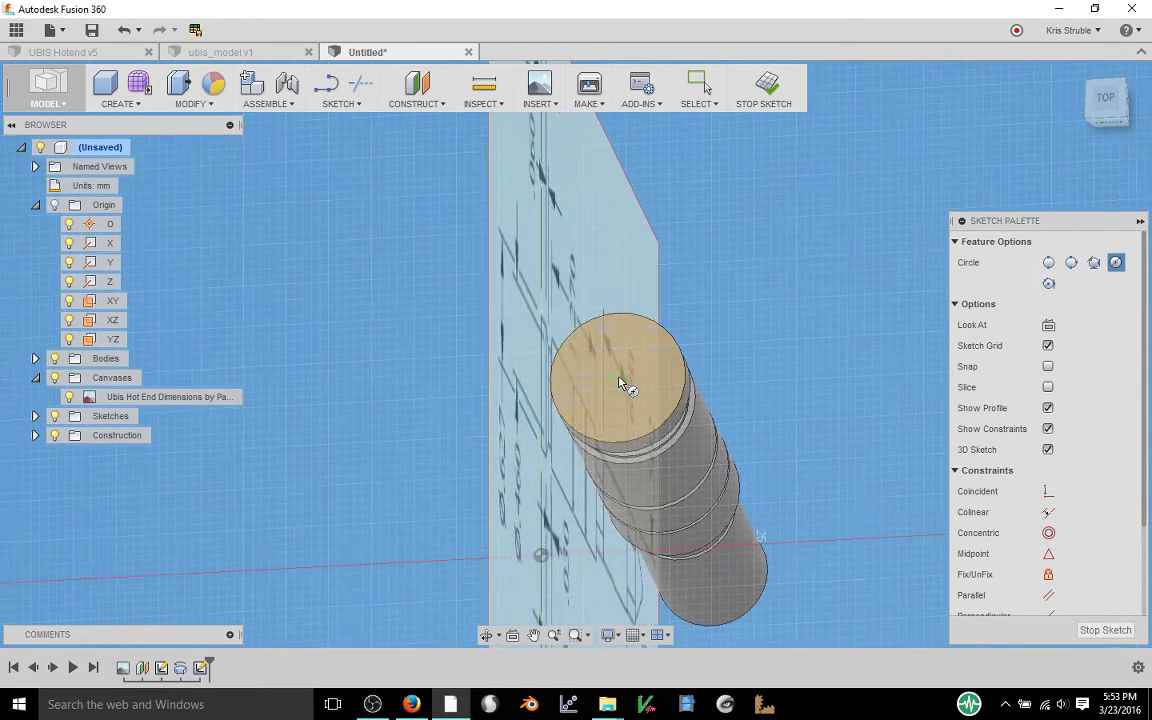
click(1103, 98)
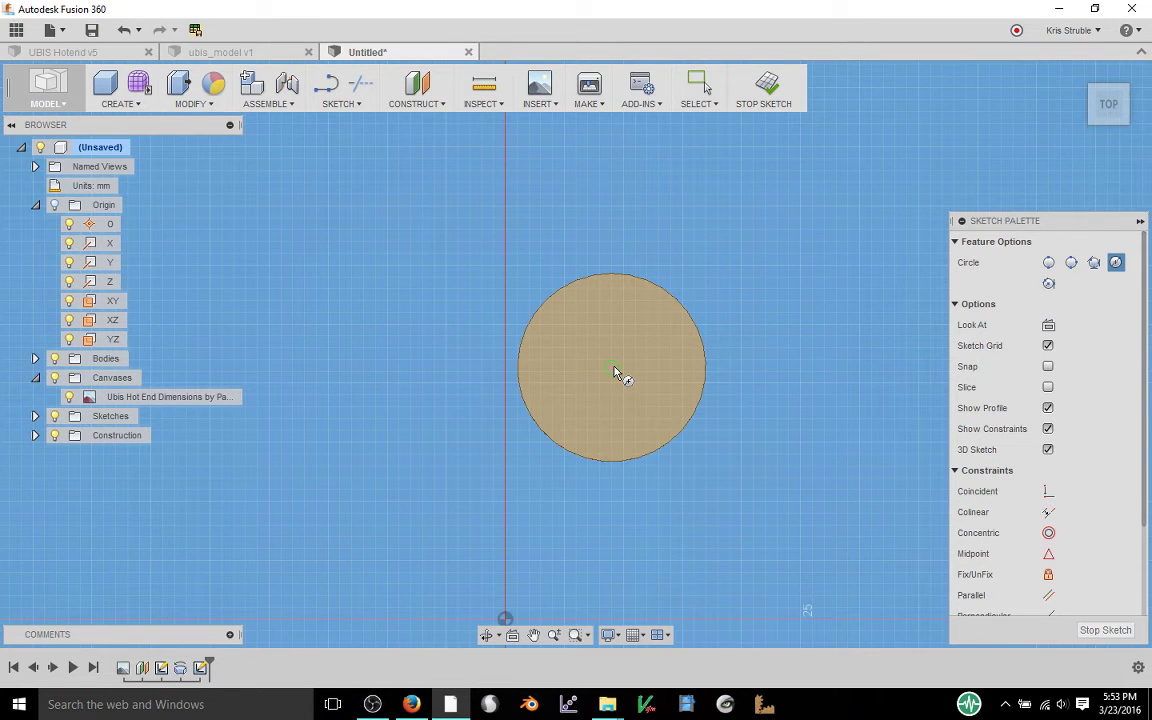
click(615, 372)
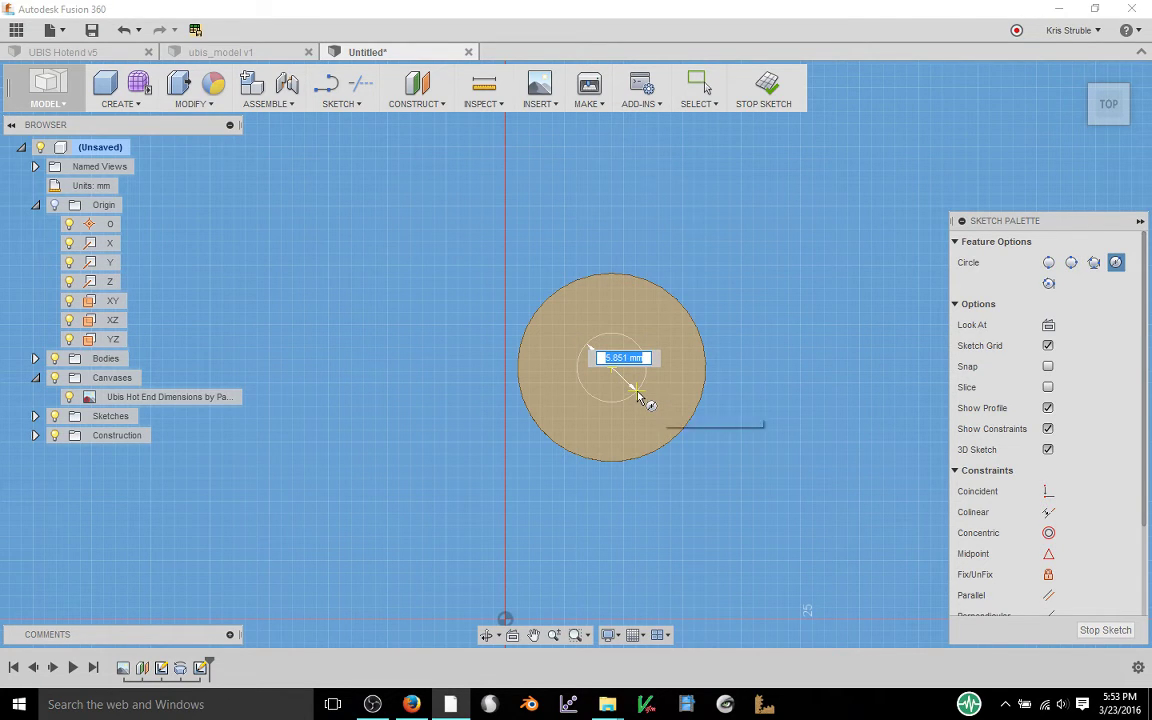
text(3.)
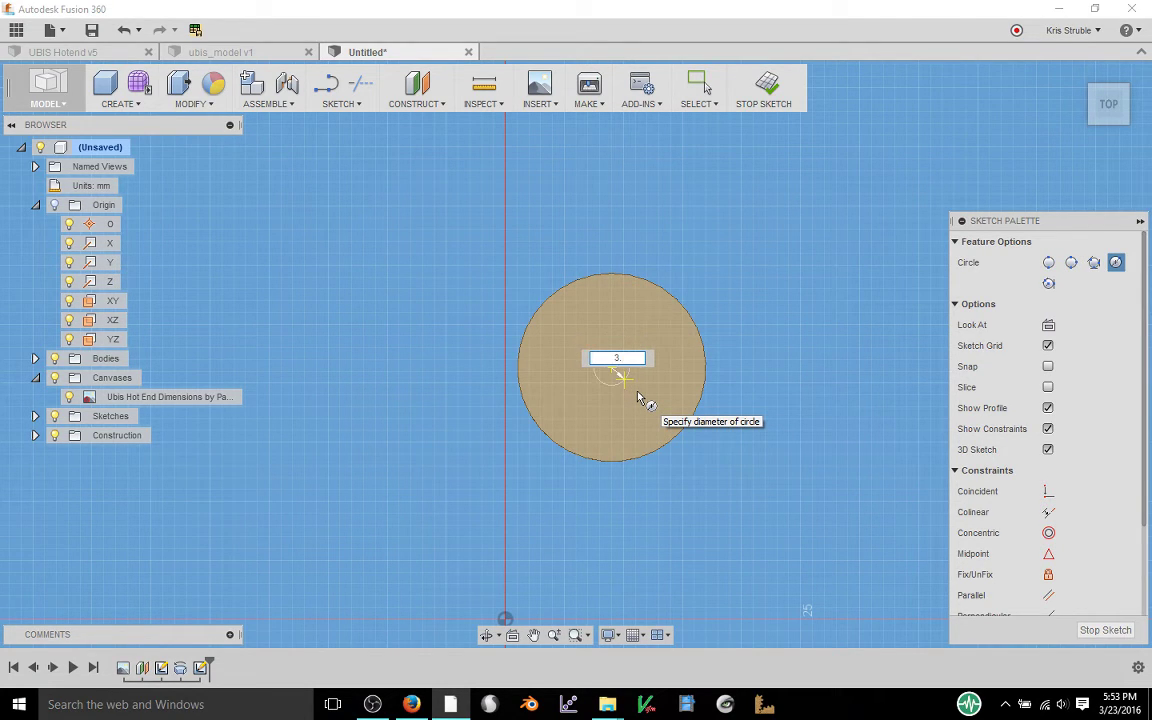
text(75)
key(Return)
key(Escape)
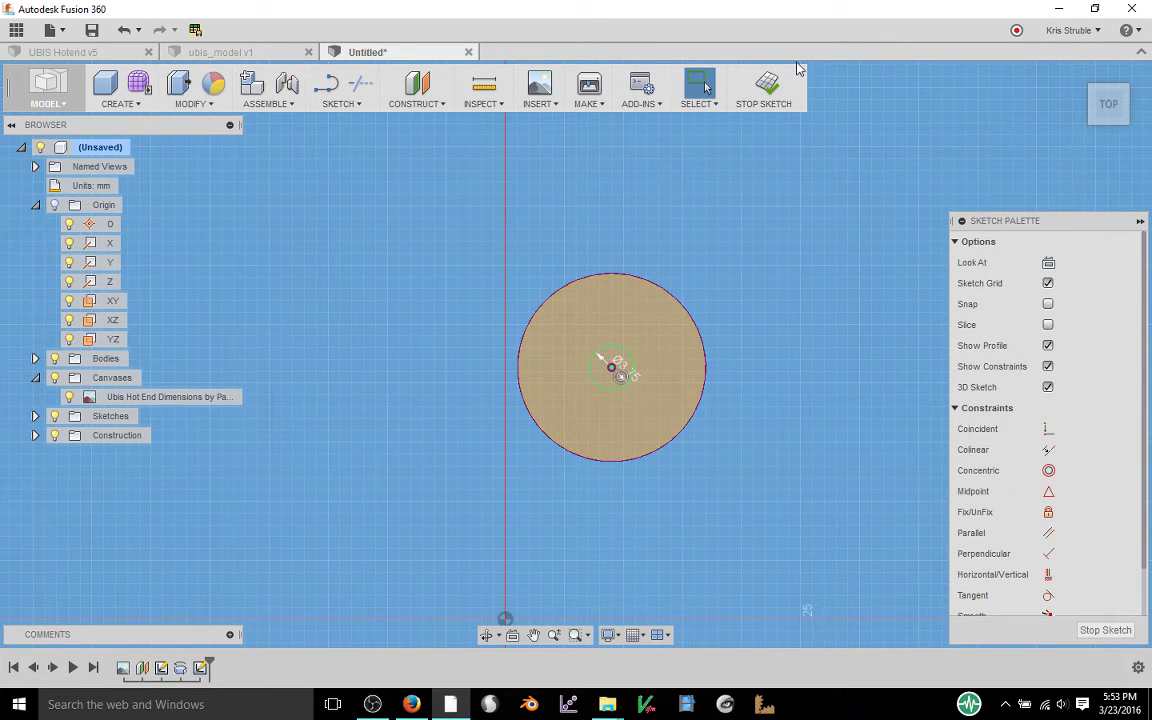
click(768, 84)
Extrude the small central circle downward into the body as a cut about 20 mm deep
scroll(669, 257, up, 4)
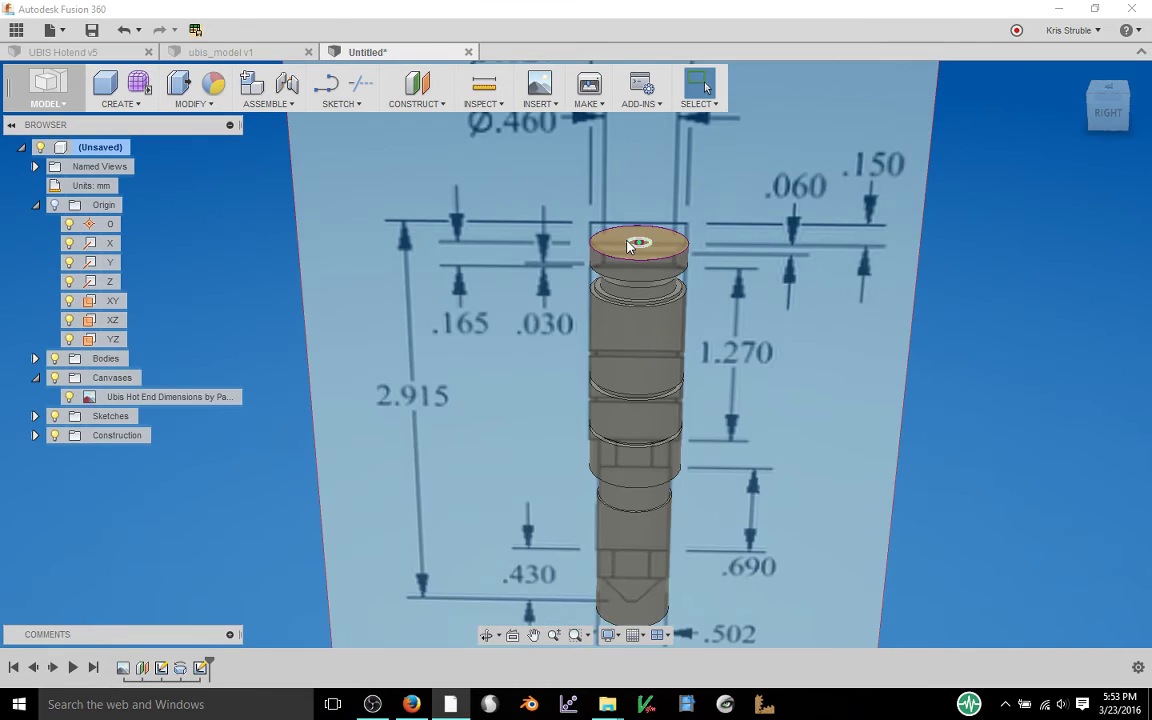
scroll(668, 257, up, 1)
shift+middle_drag(692, 309, 688, 285)
scroll(666, 211, up, 3)
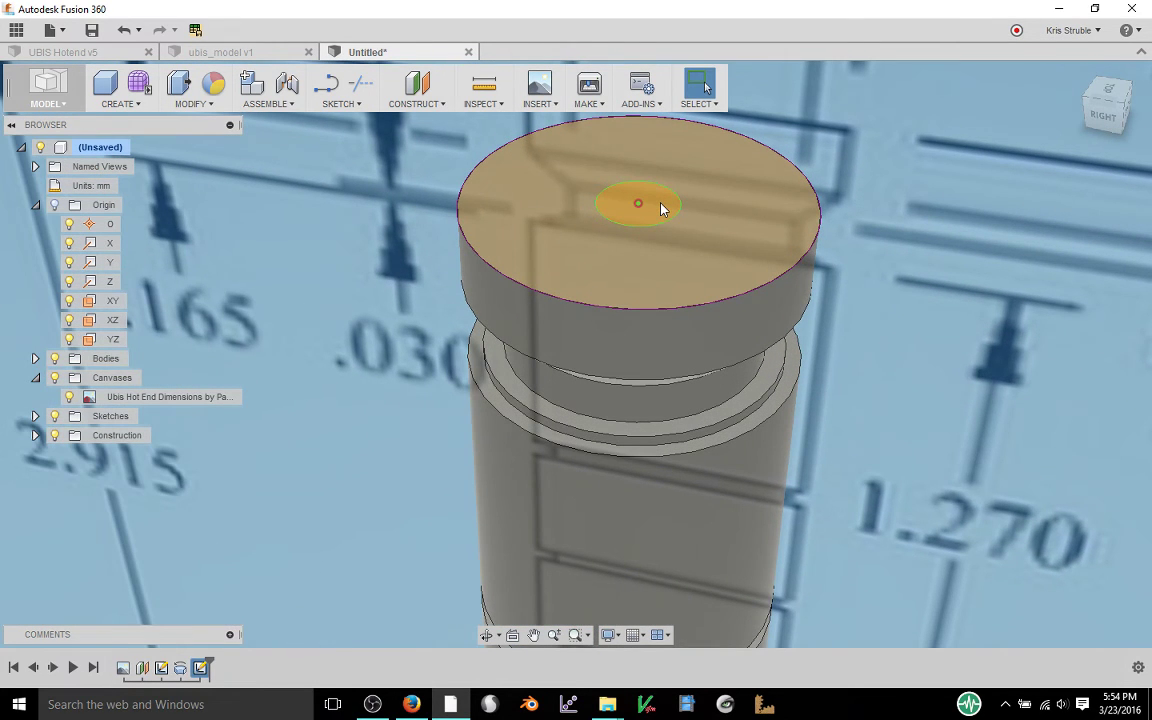
right_click(670, 210)
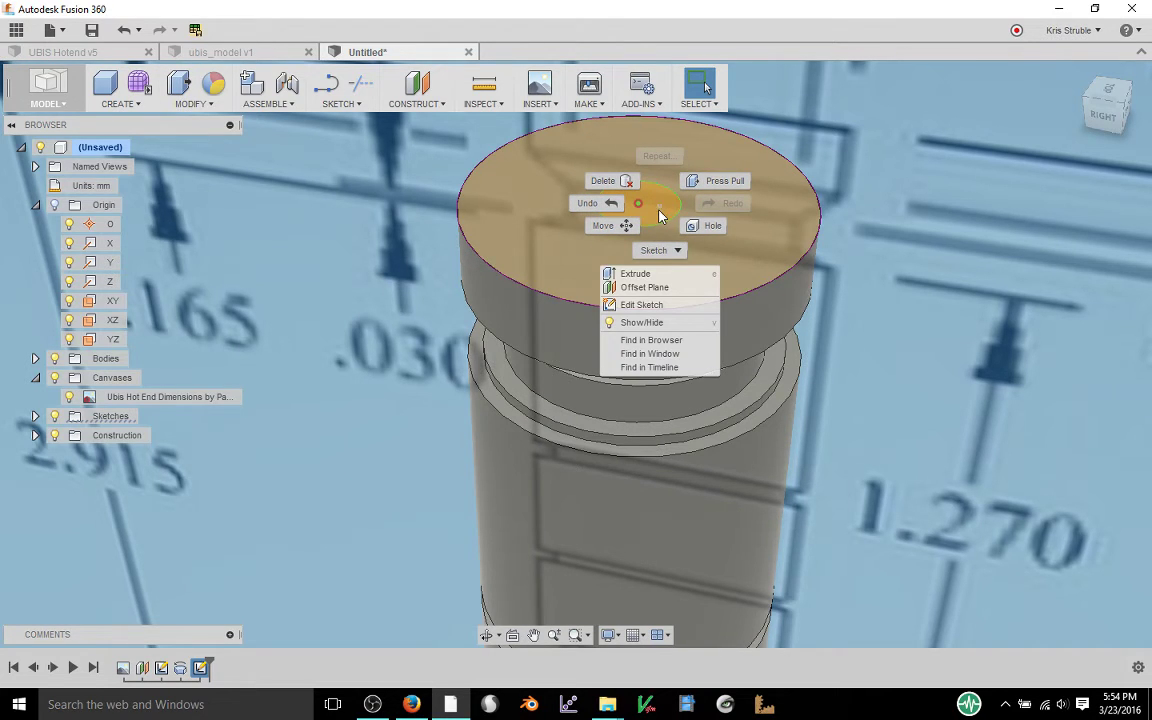
click(630, 273)
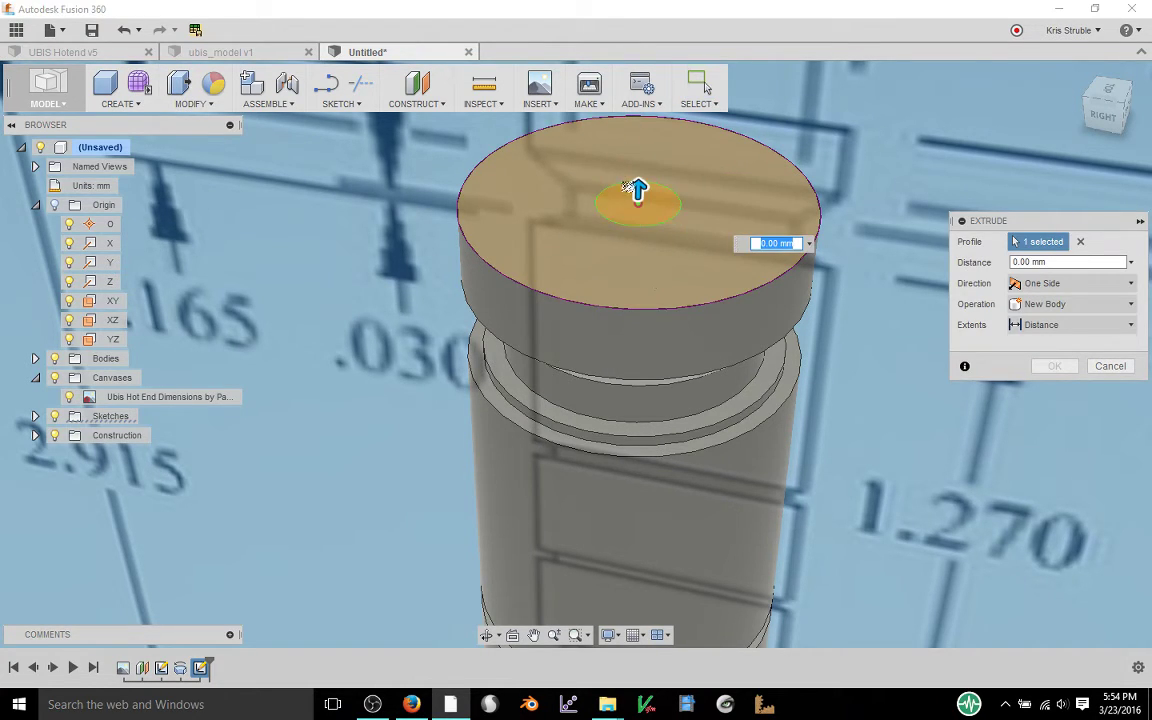
drag(638, 189, 646, 532)
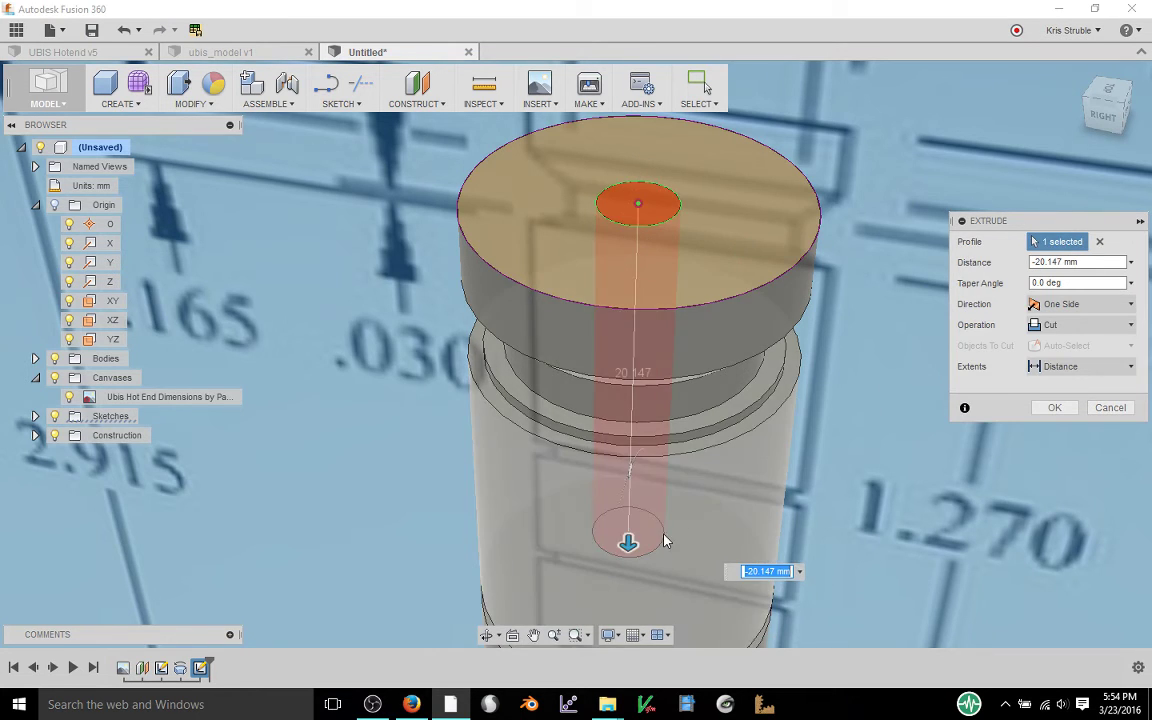
Deepen the central cut to about 70.2 mm, ending just above the nozzle tip, and complete the extrusion
scroll(662, 539, down, 2)
middle_drag(672, 462, 562, 266)
scroll(558, 339, down, 2)
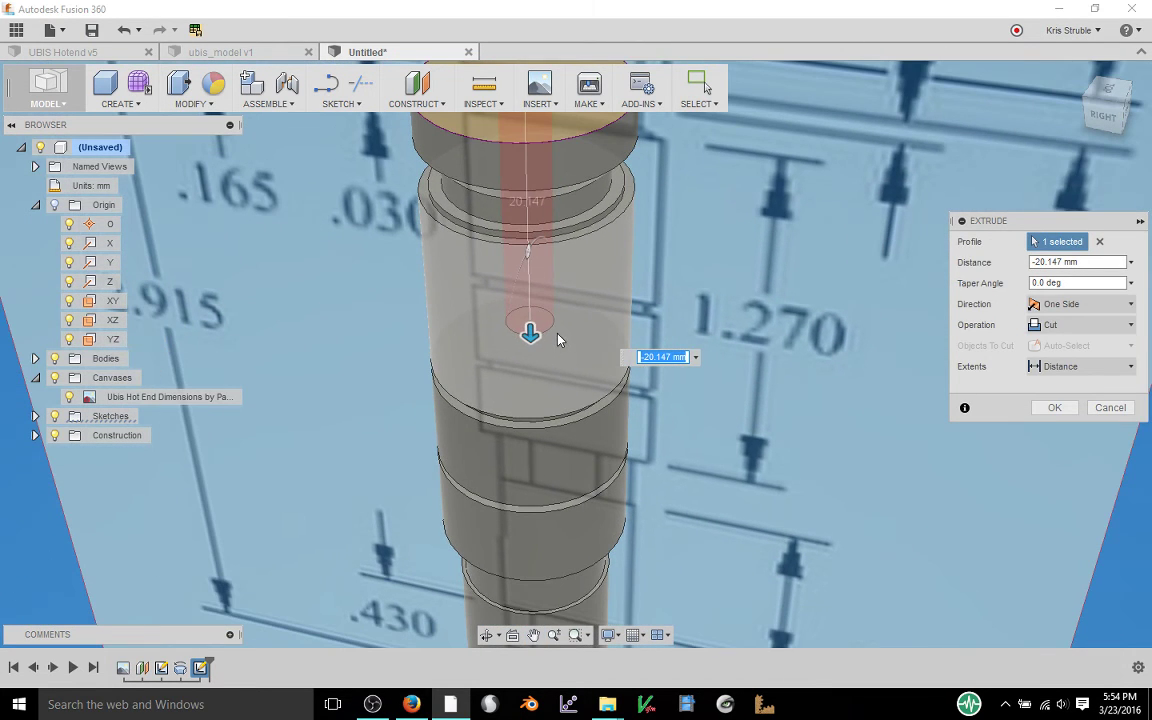
drag(530, 330, 535, 595)
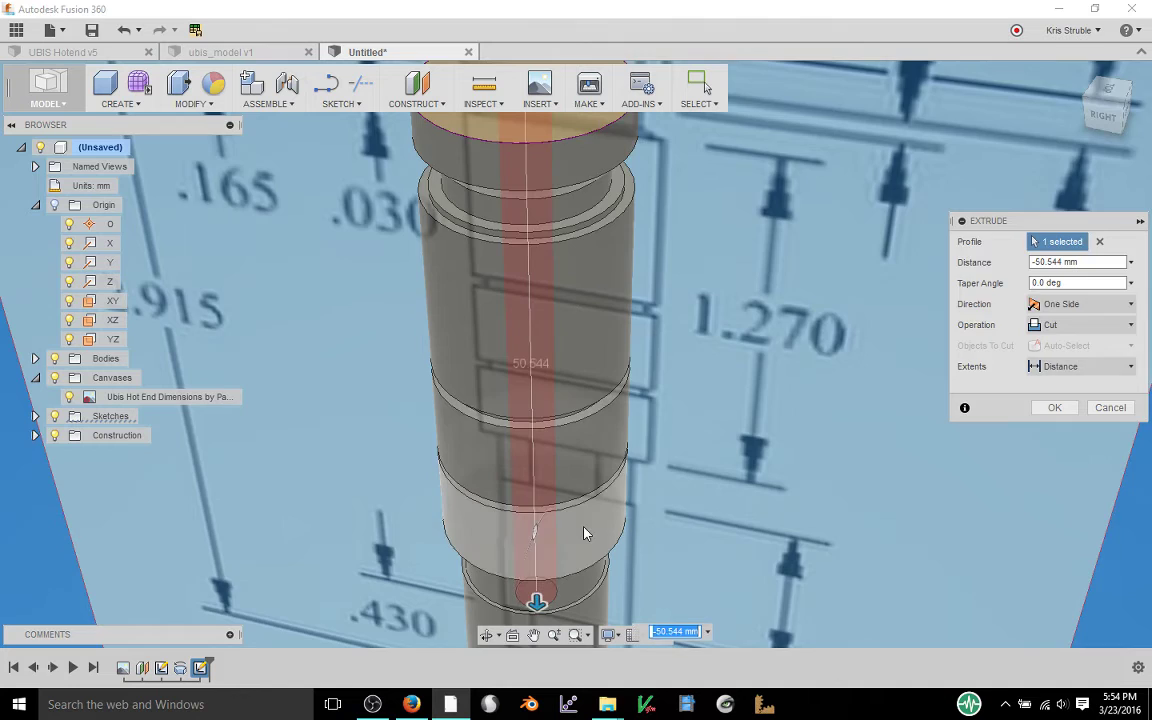
middle_drag(525, 473, 512, 208)
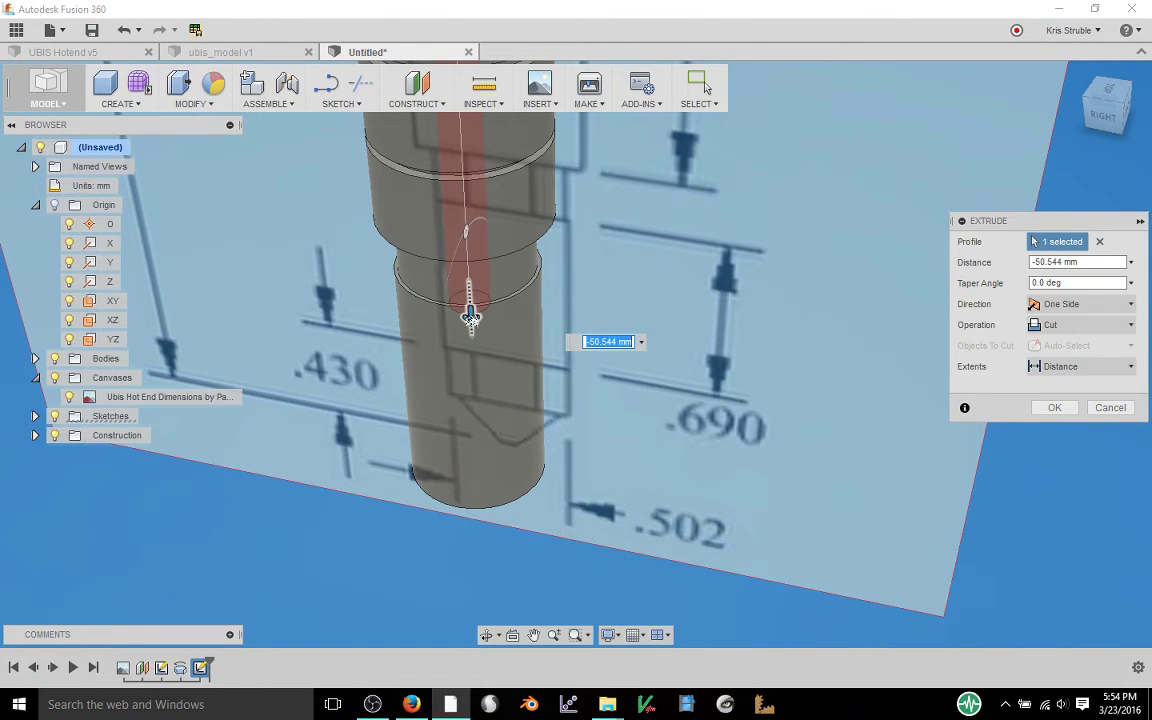
drag(473, 315, 490, 465)
scroll(702, 250, down, 3)
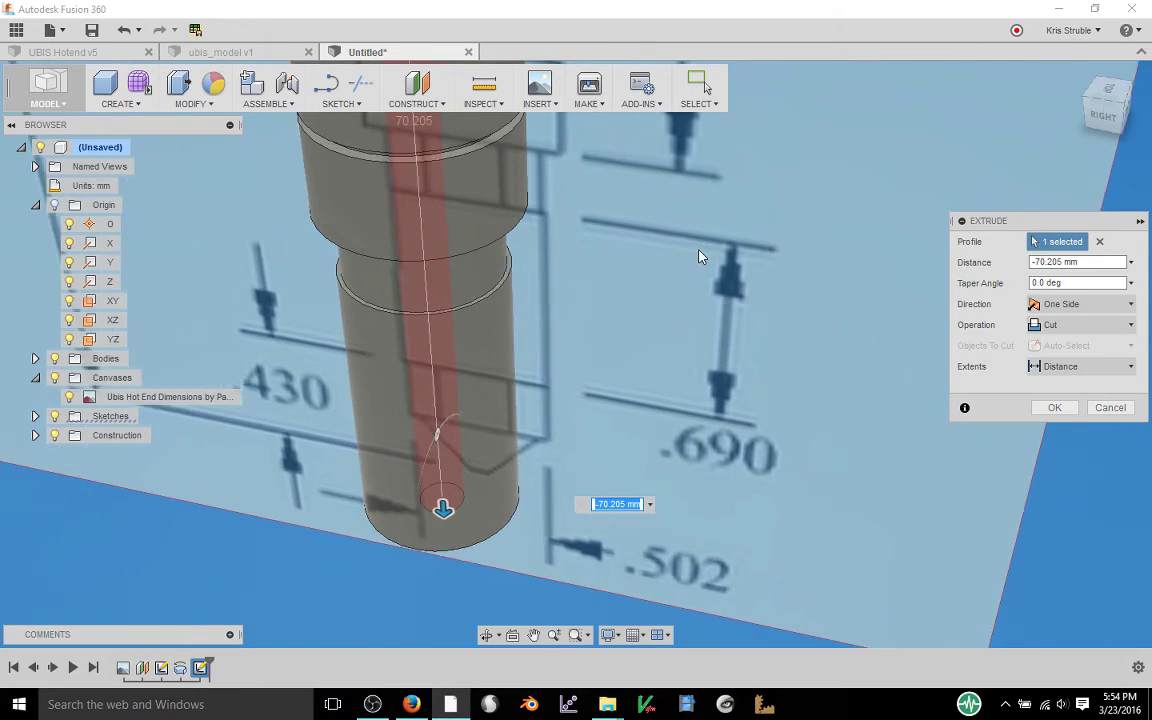
middle_drag(651, 326, 654, 443)
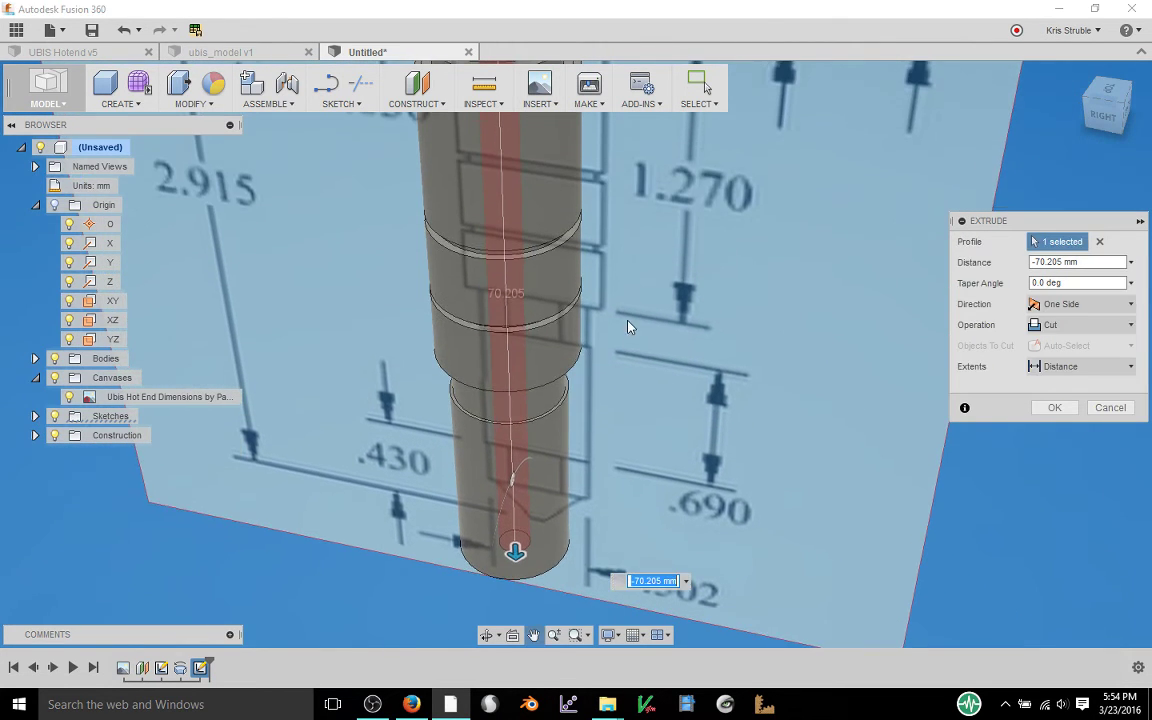
scroll(612, 291, down, 2)
middle_drag(606, 324, 615, 408)
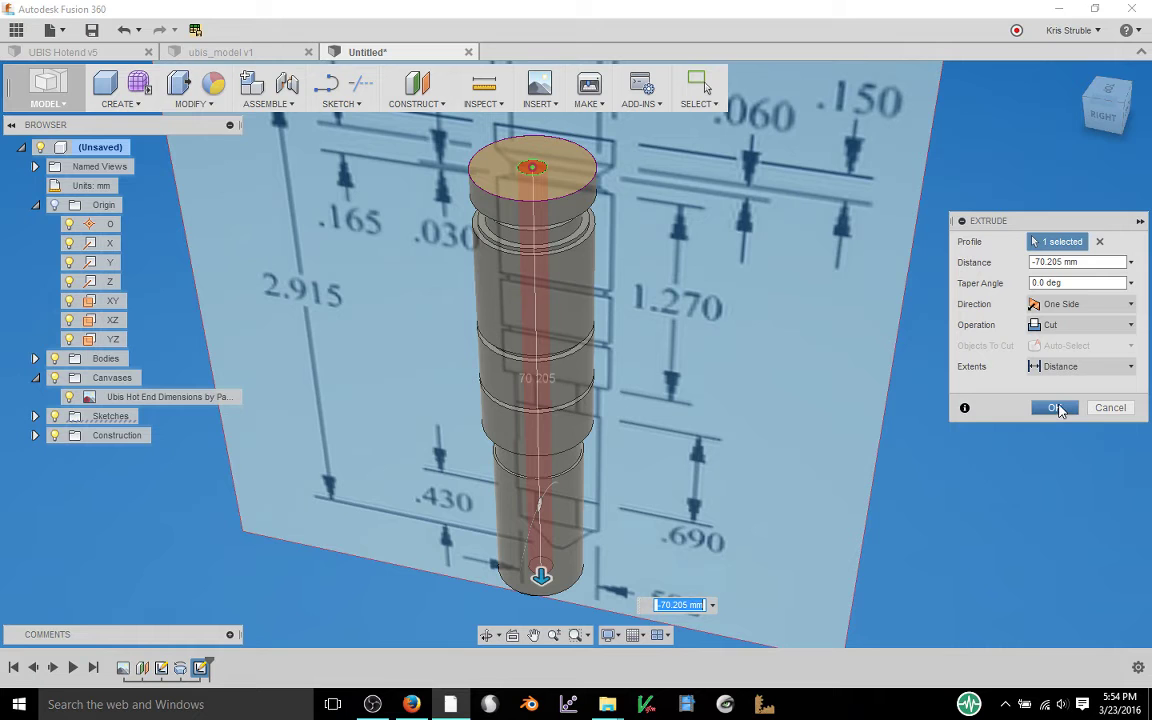
click(1056, 408)
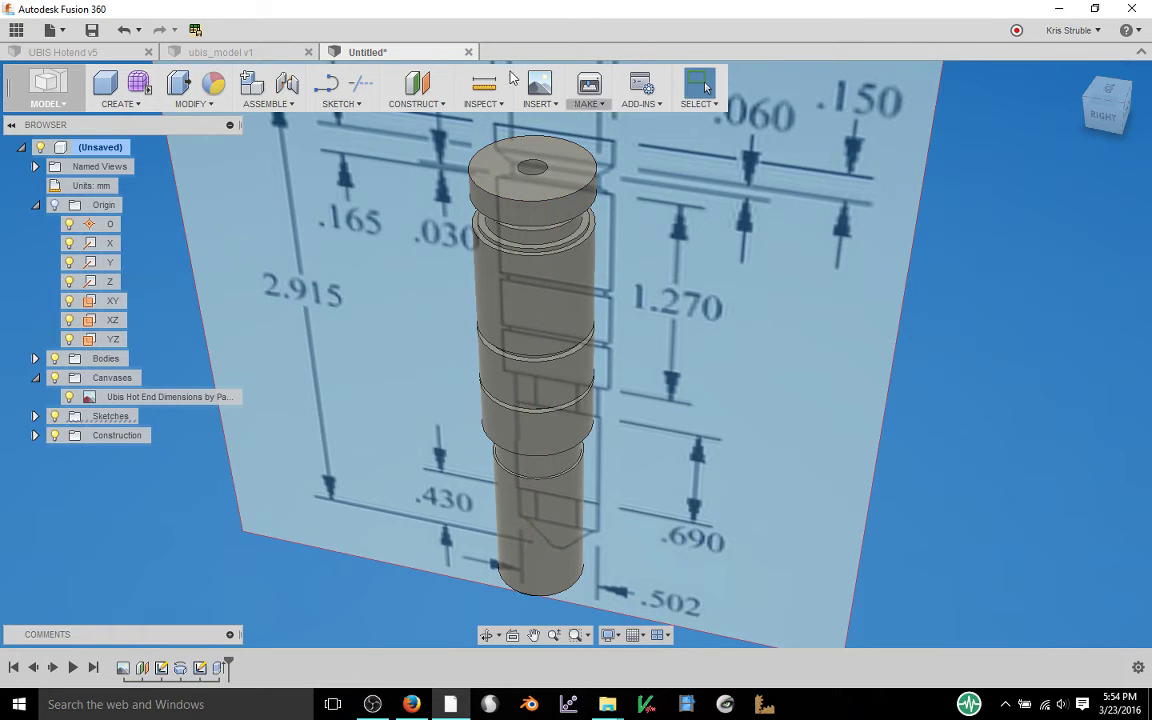
Chamfer the top edge of the central hole with an equal distance of 4 mm
scroll(508, 208, up, 2)
shift+middle_drag(507, 216, 558, 221)
middle_drag(577, 282, 604, 363)
scroll(527, 251, up, 2)
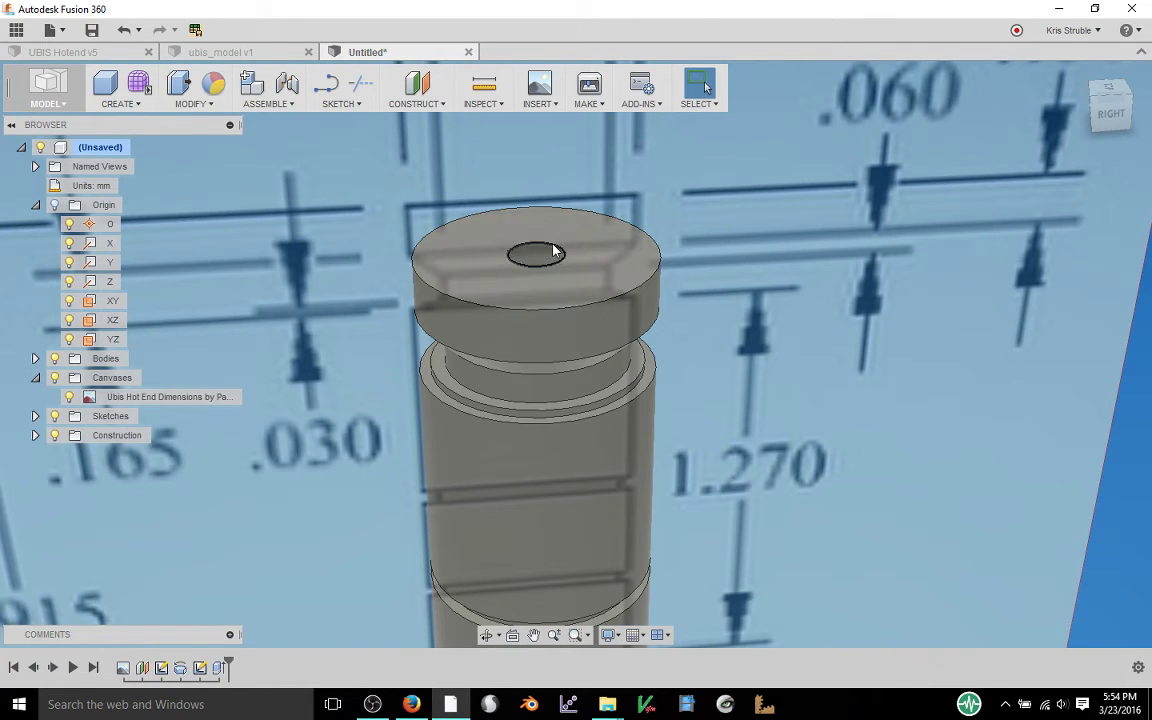
click(562, 252)
right_click(815, 299)
click(800, 392)
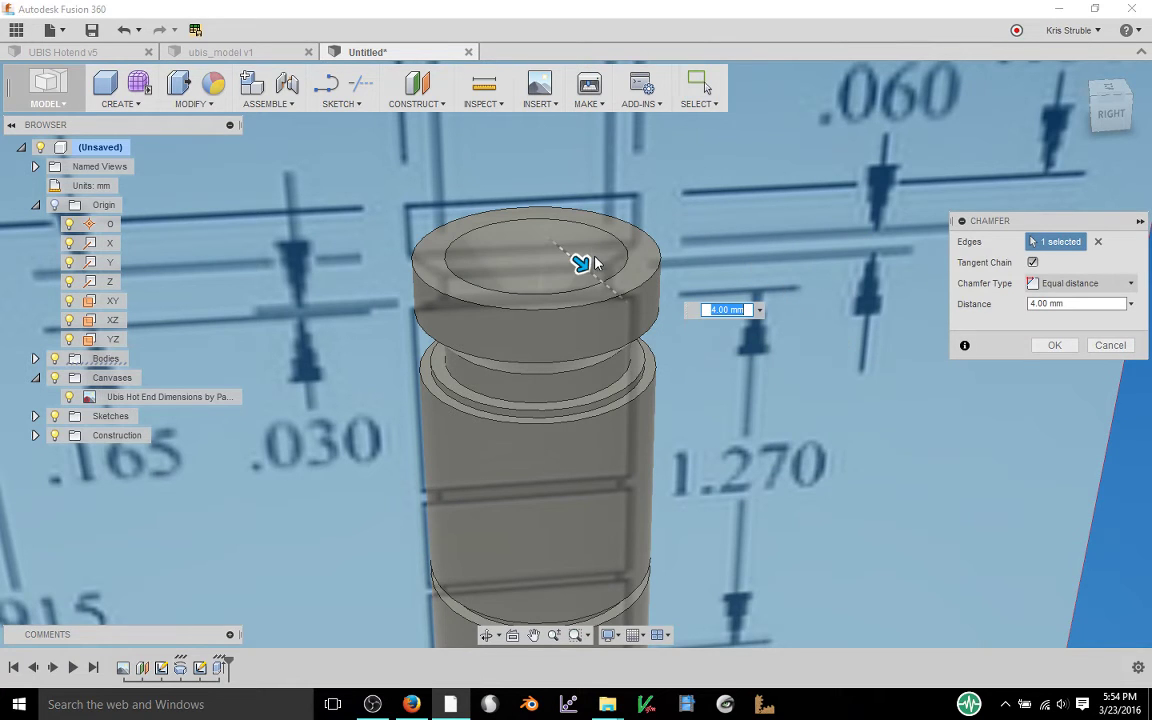
shift+middle_drag(590, 246, 616, 220)
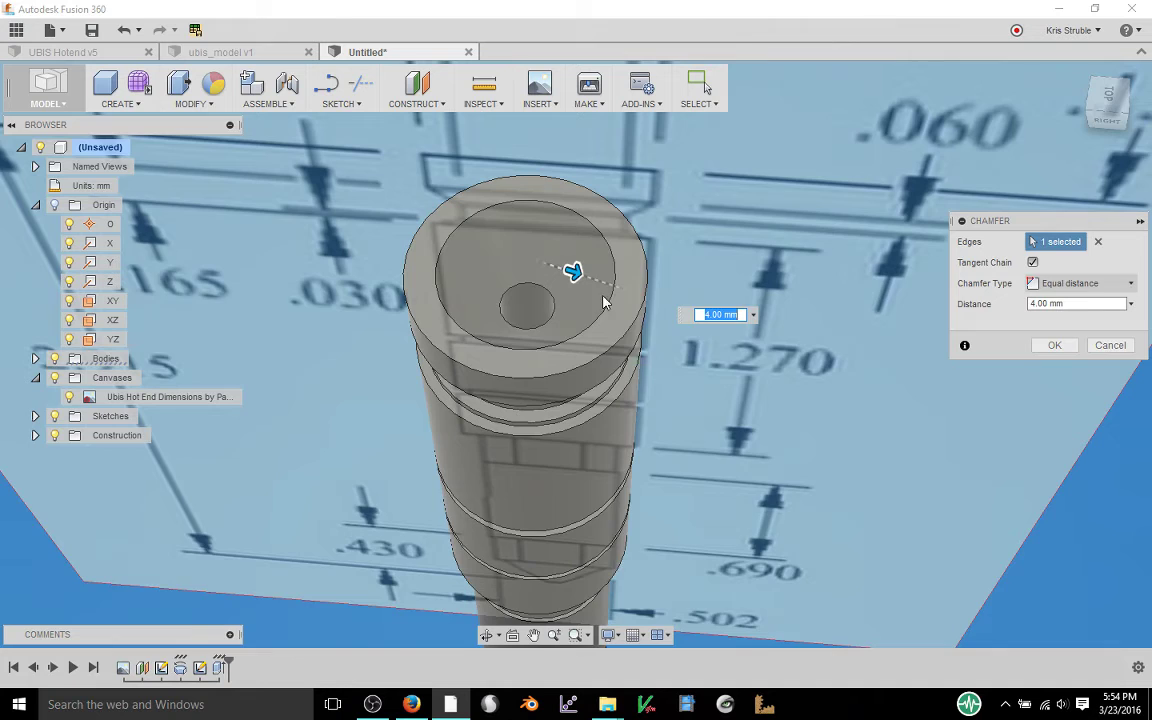
shift+middle_drag(605, 302, 900, 320)
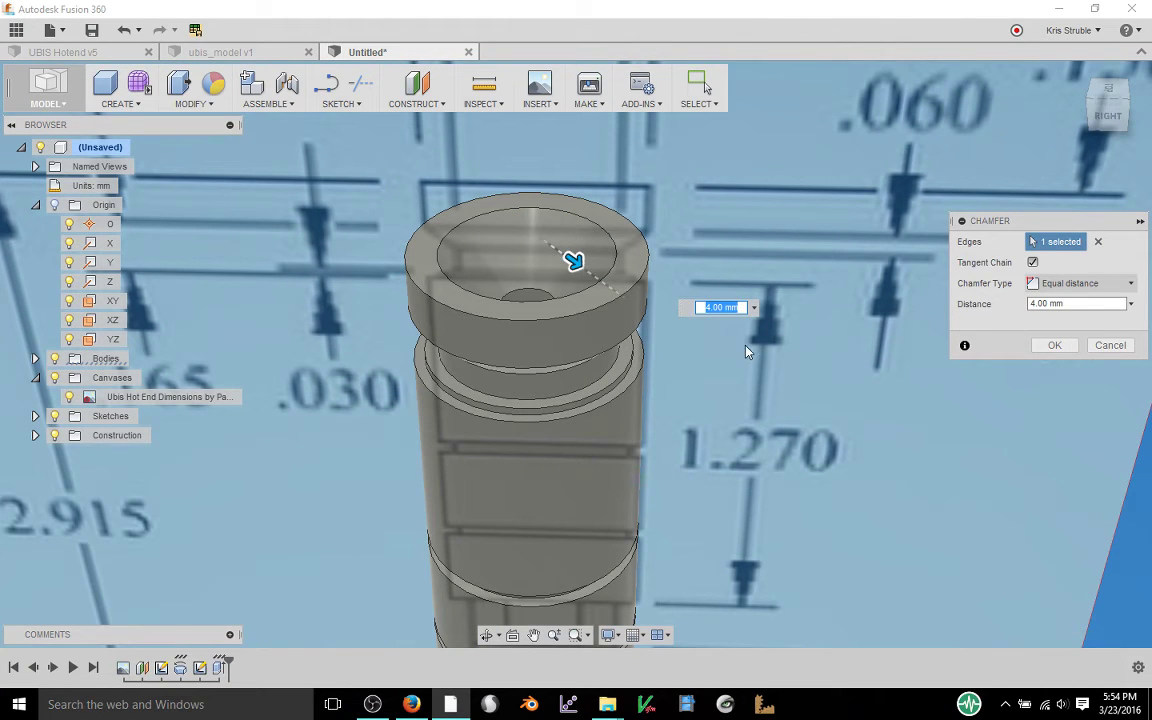
click(1055, 345)
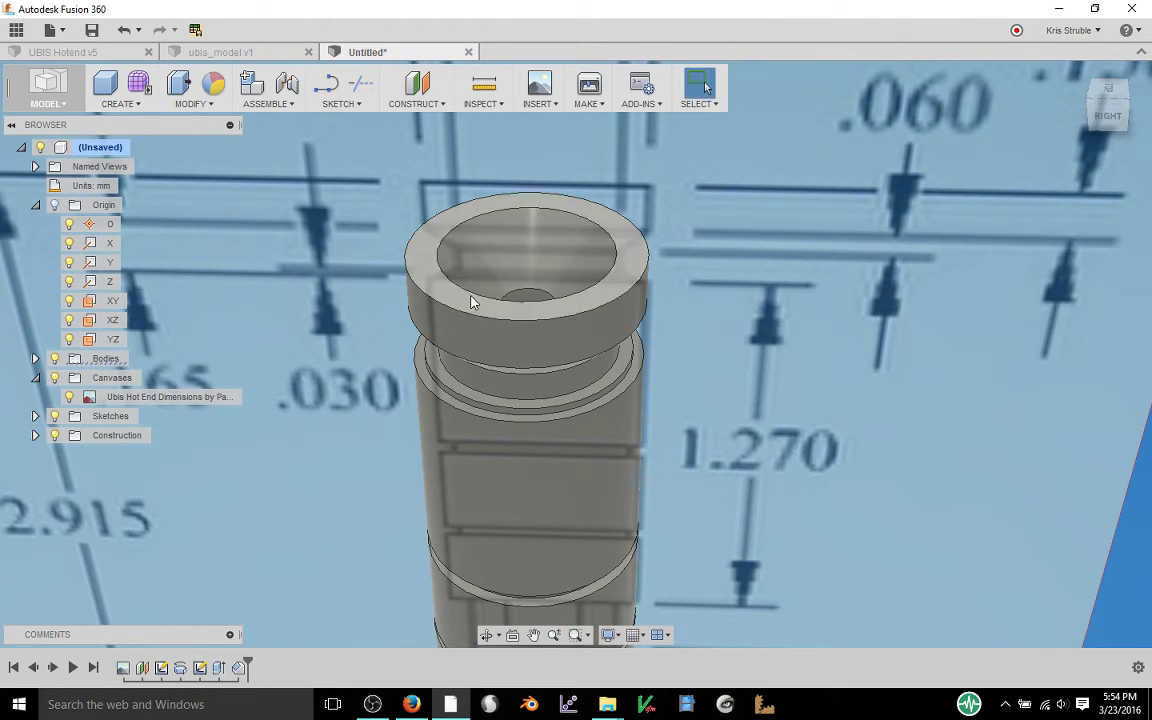
shift+middle_drag(473, 301, 663, 216)
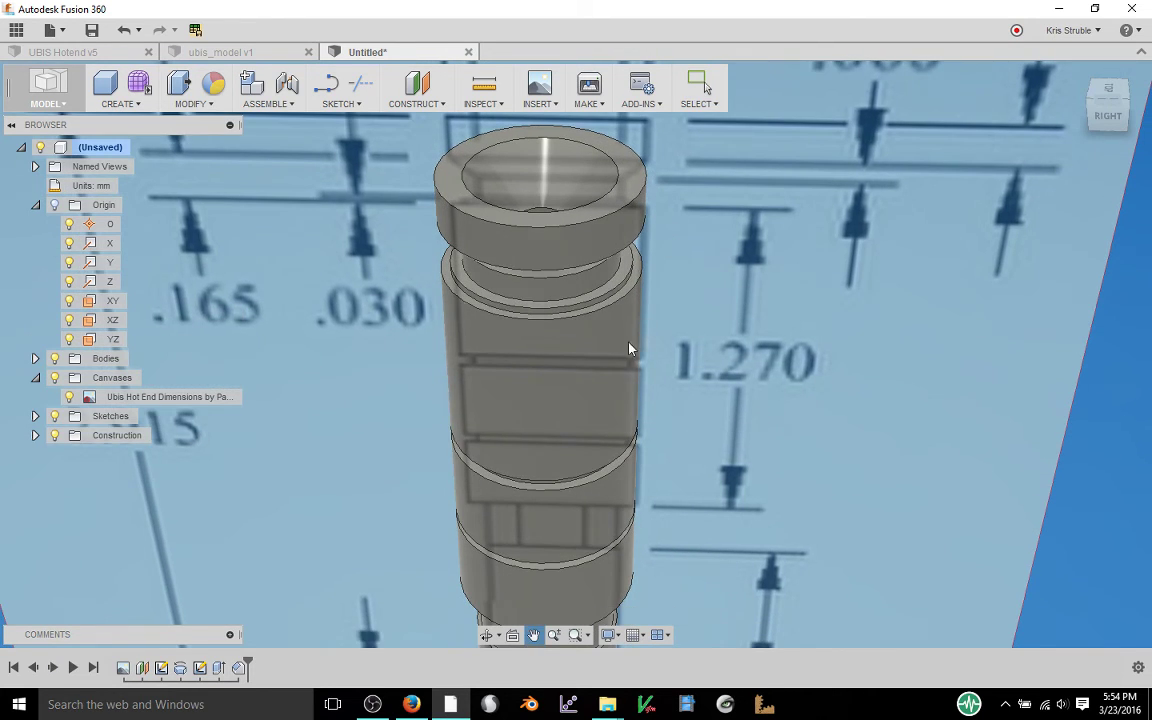
Fillet the wide upper barrel's top and bottom outer edges and the edges of its two grooves with a 0.2 mm constant radius
shift+middle_drag(615, 411, 560, 247)
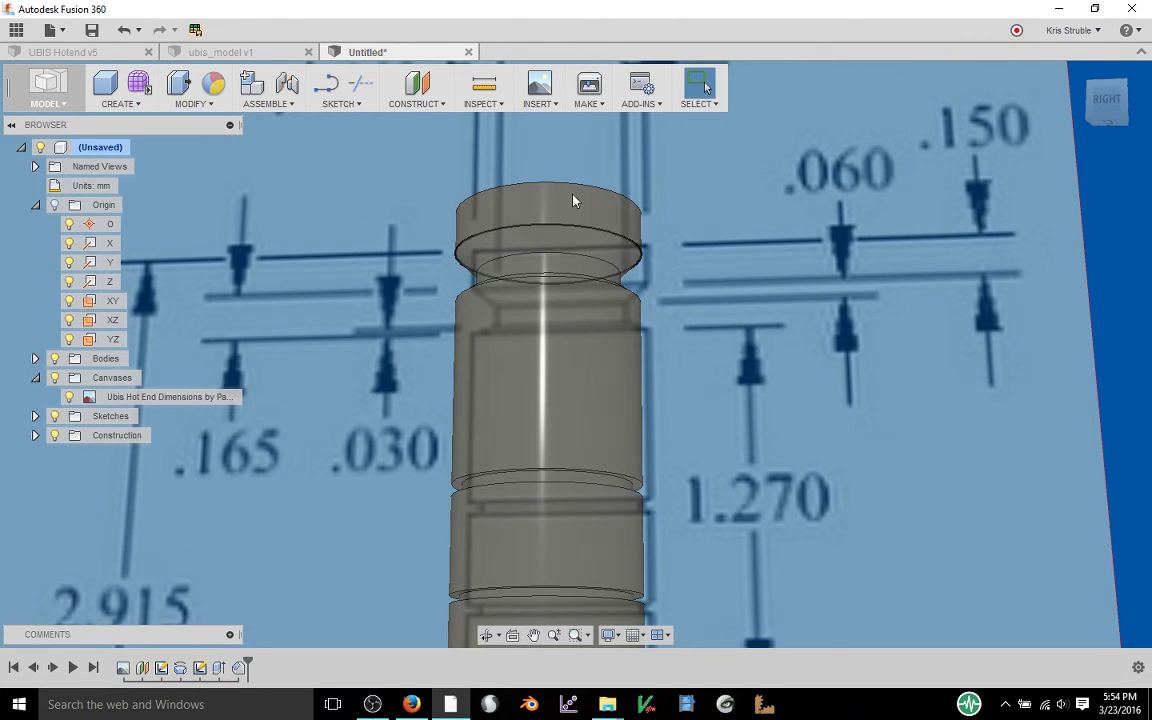
click(618, 293)
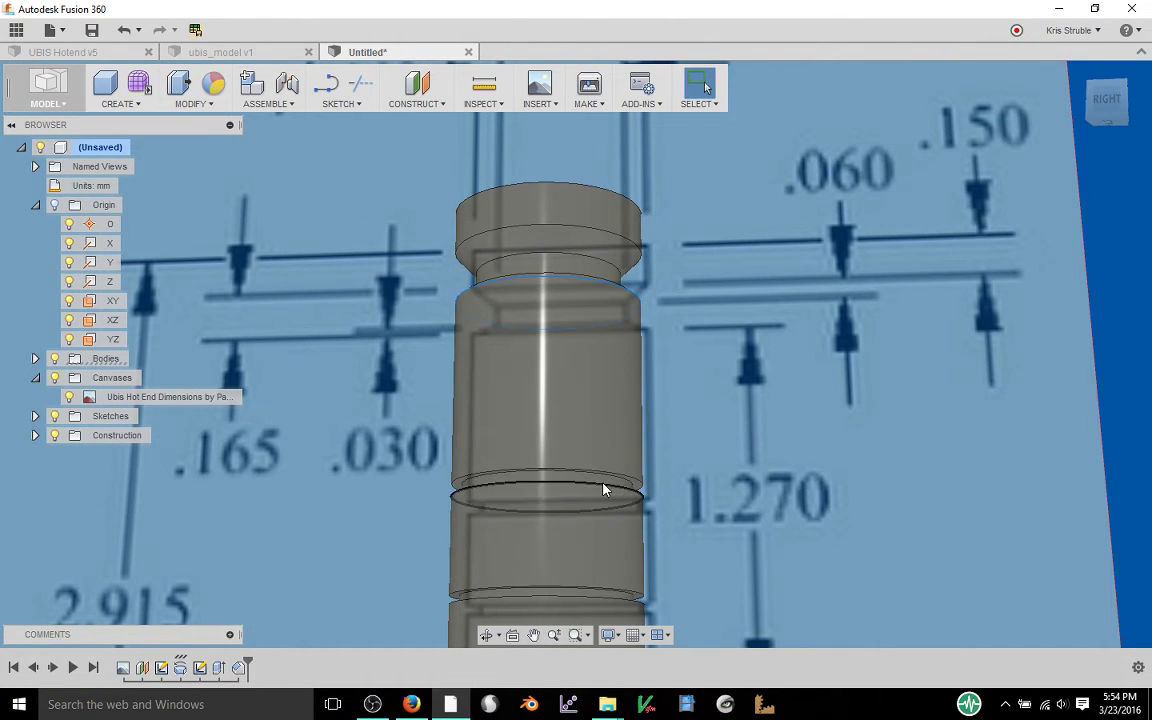
shift+click(613, 478)
middle_drag(607, 504, 576, 355)
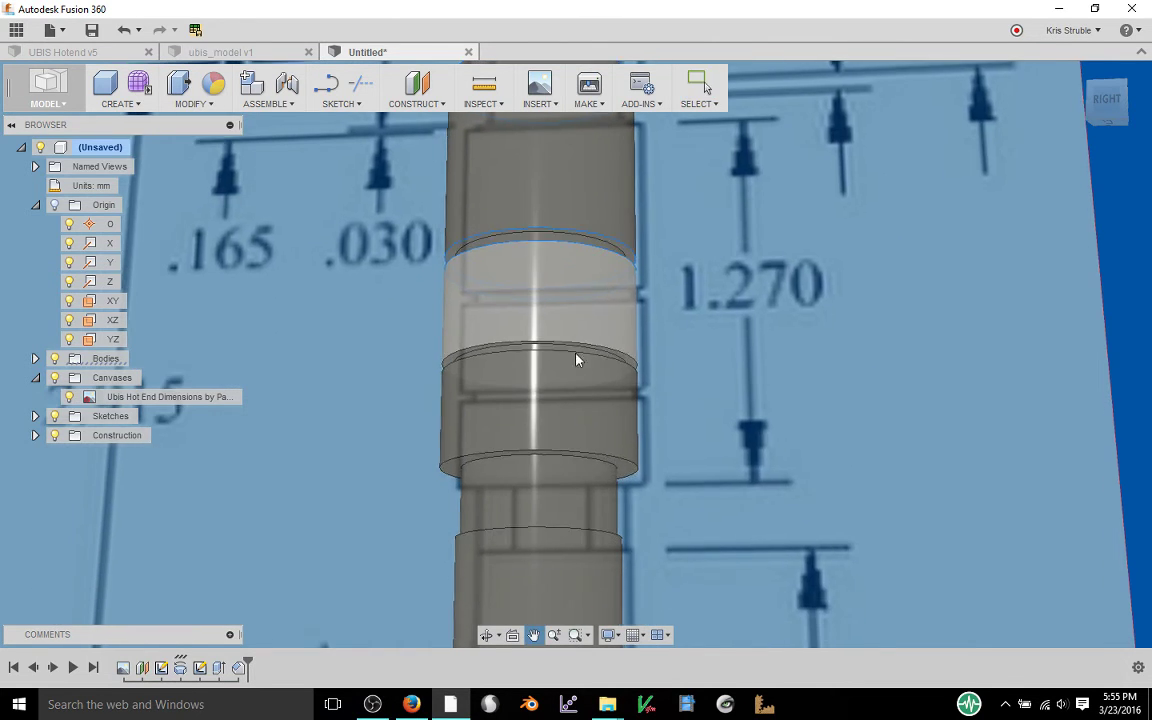
shift+click(586, 348)
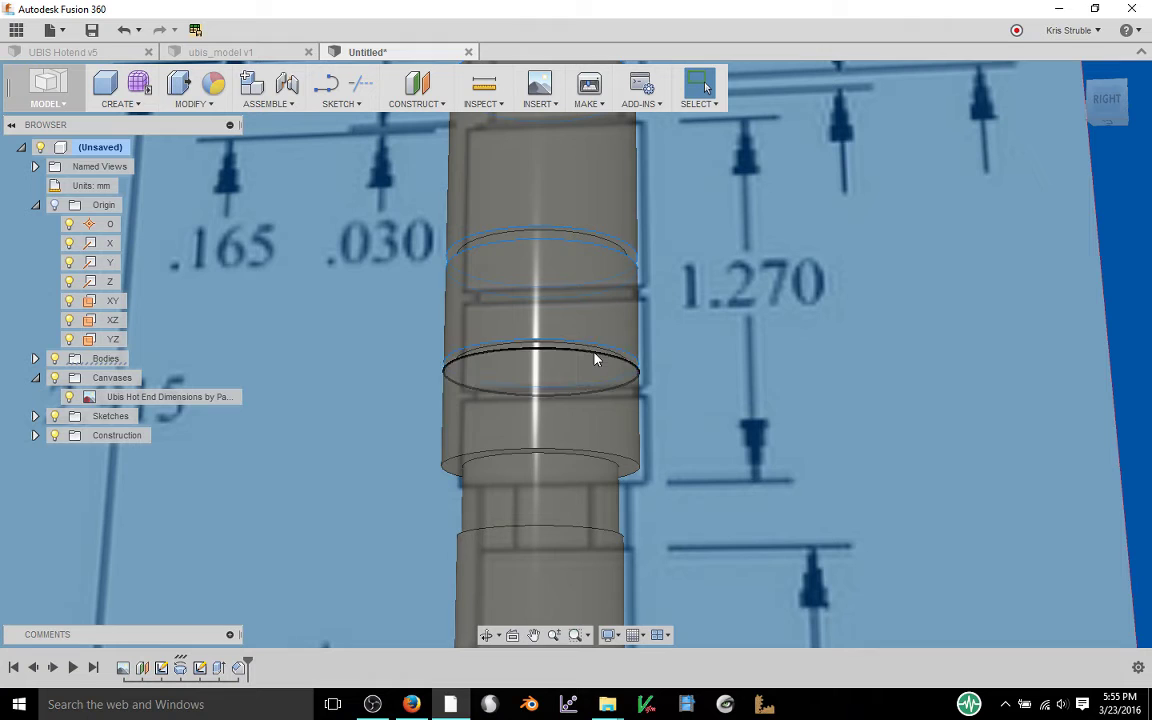
shift+click(614, 459)
shift+middle_drag(630, 514, 551, 500)
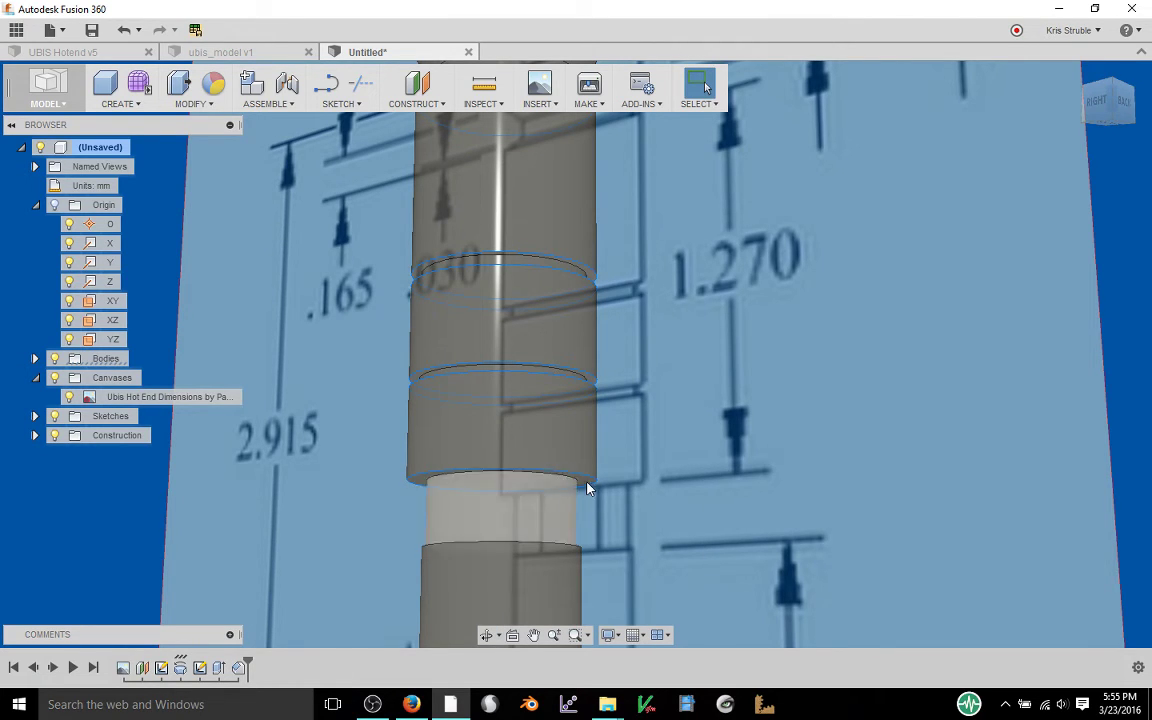
right_click(886, 391)
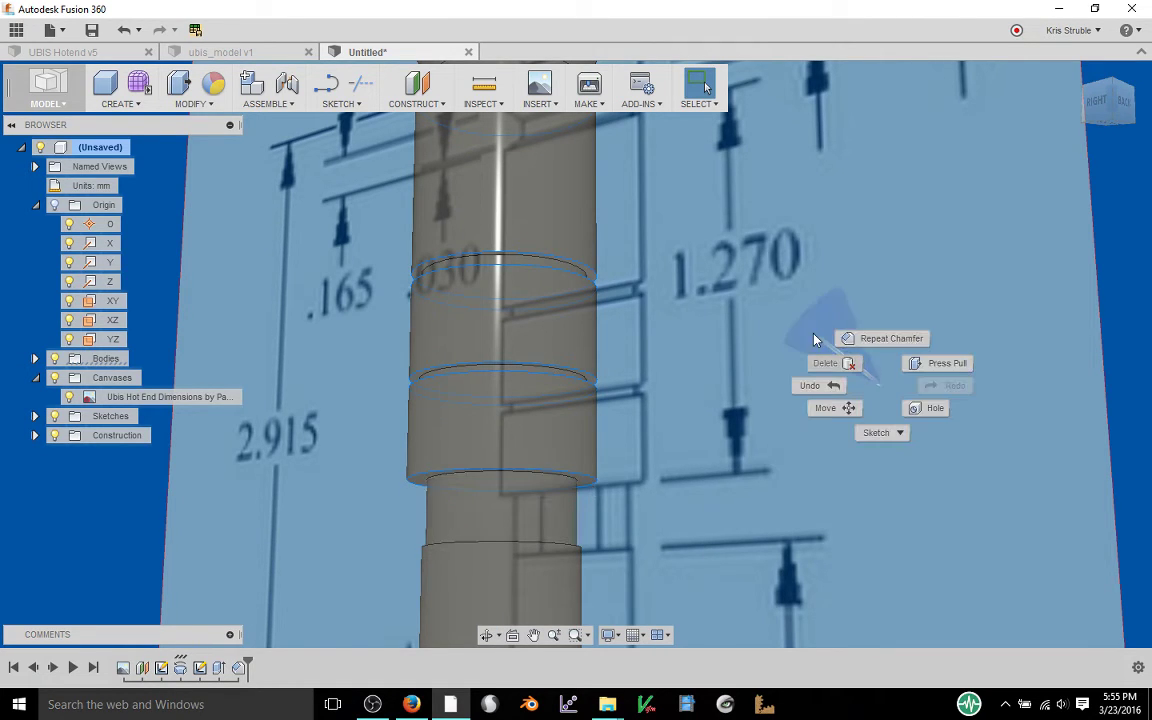
right_click(896, 395)
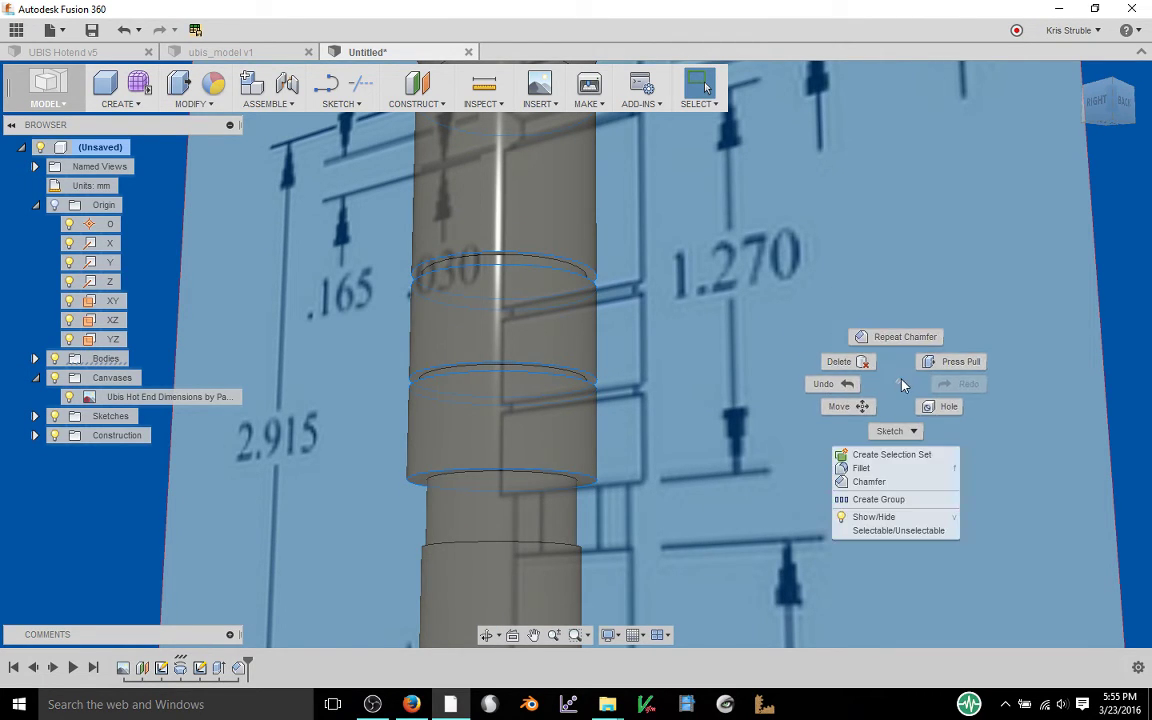
click(864, 468)
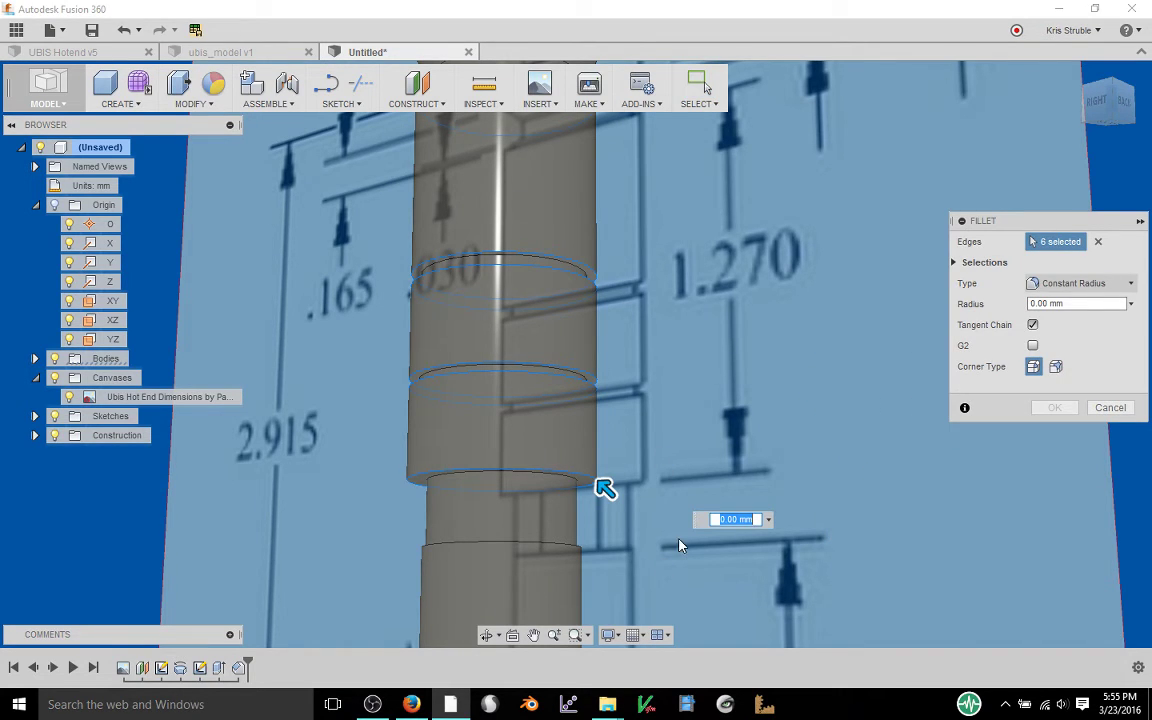
text(2)
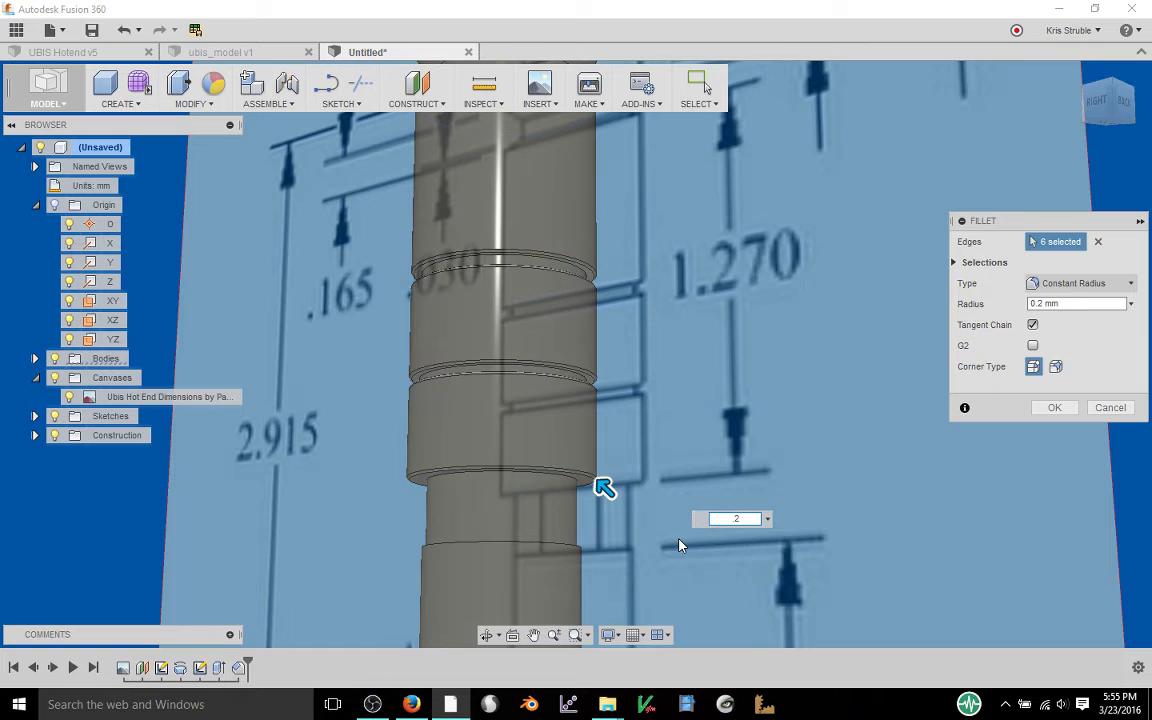
key(Return)
Hide the reference drawing canvas and fit the whole hot end in view
scroll(699, 430, down, 3)
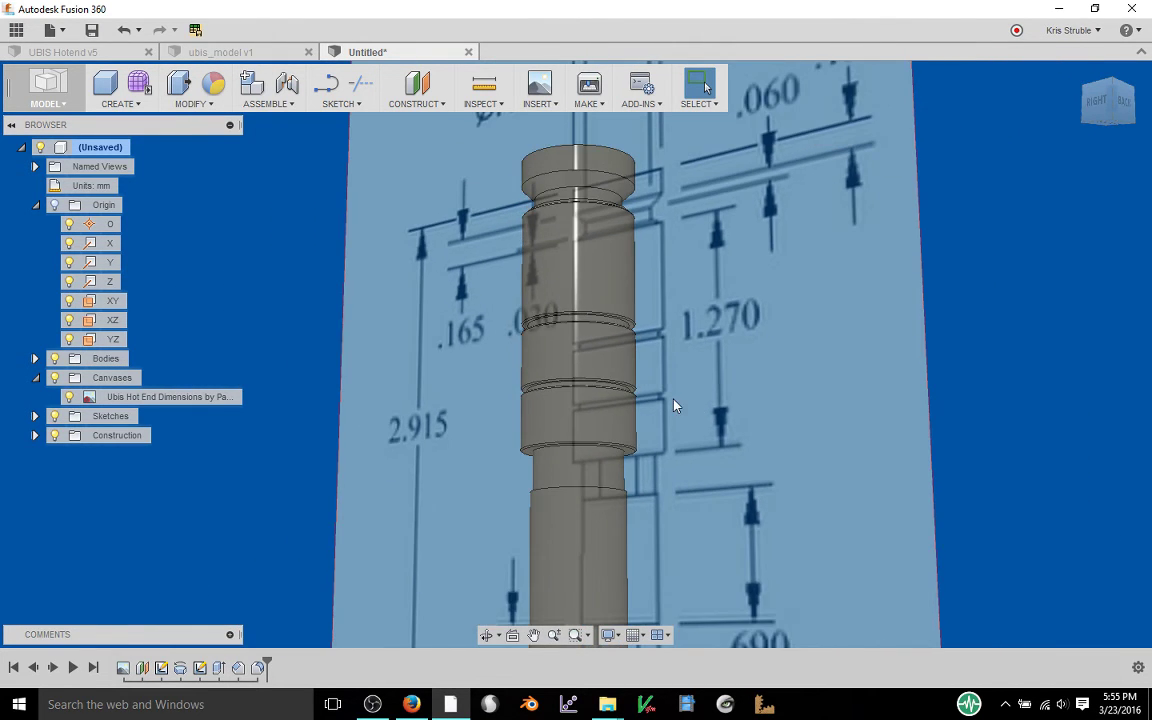
shift+middle_drag(674, 400, 699, 427)
scroll(699, 427, down, 2)
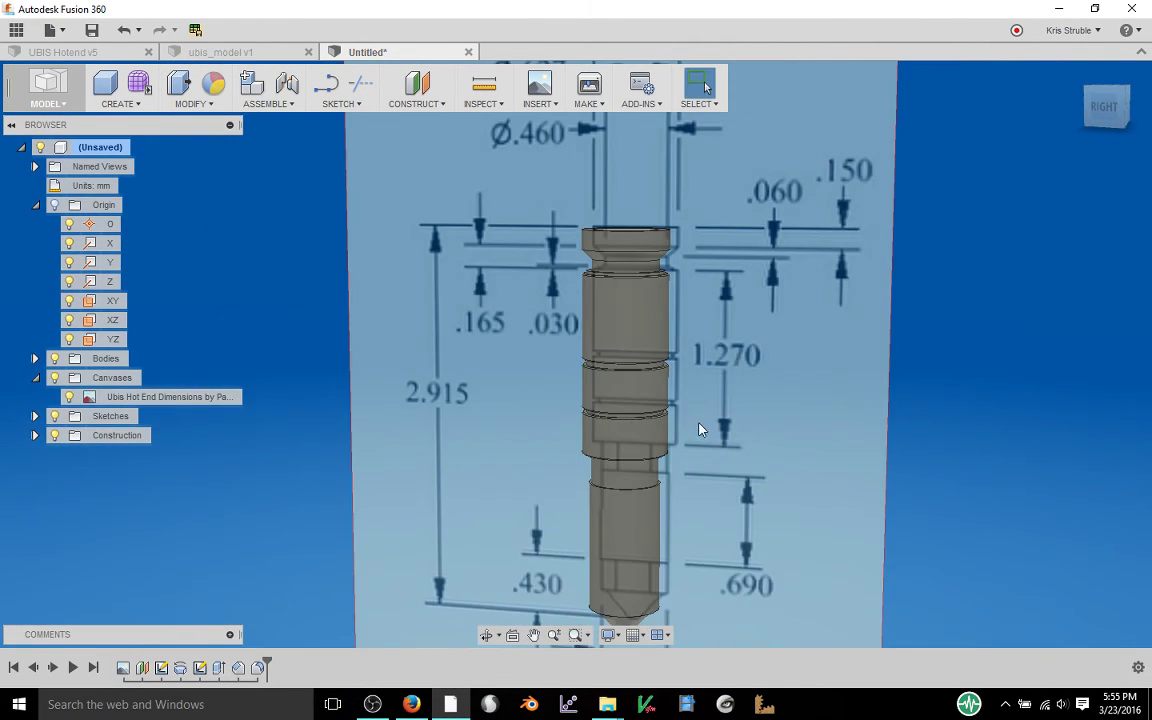
scroll(466, 392, down, 2)
click(55, 378)
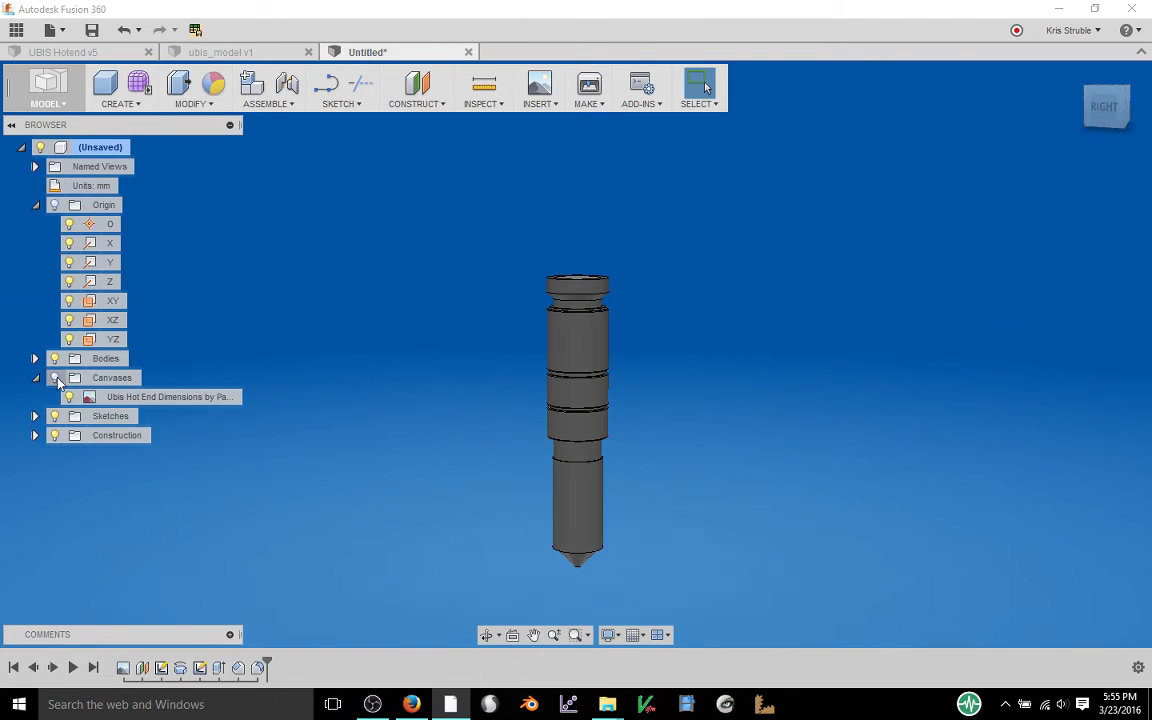
key(F6)
shift+middle_drag(432, 379, 553, 368)
mouse_move(705, 347)
shift+middle_down()
mouse_move(648, 363)
mouse_move(650, 375)
mouse_move(638, 334)
mouse_move(617, 396)
mouse_move(627, 352)
shift+middle_up()
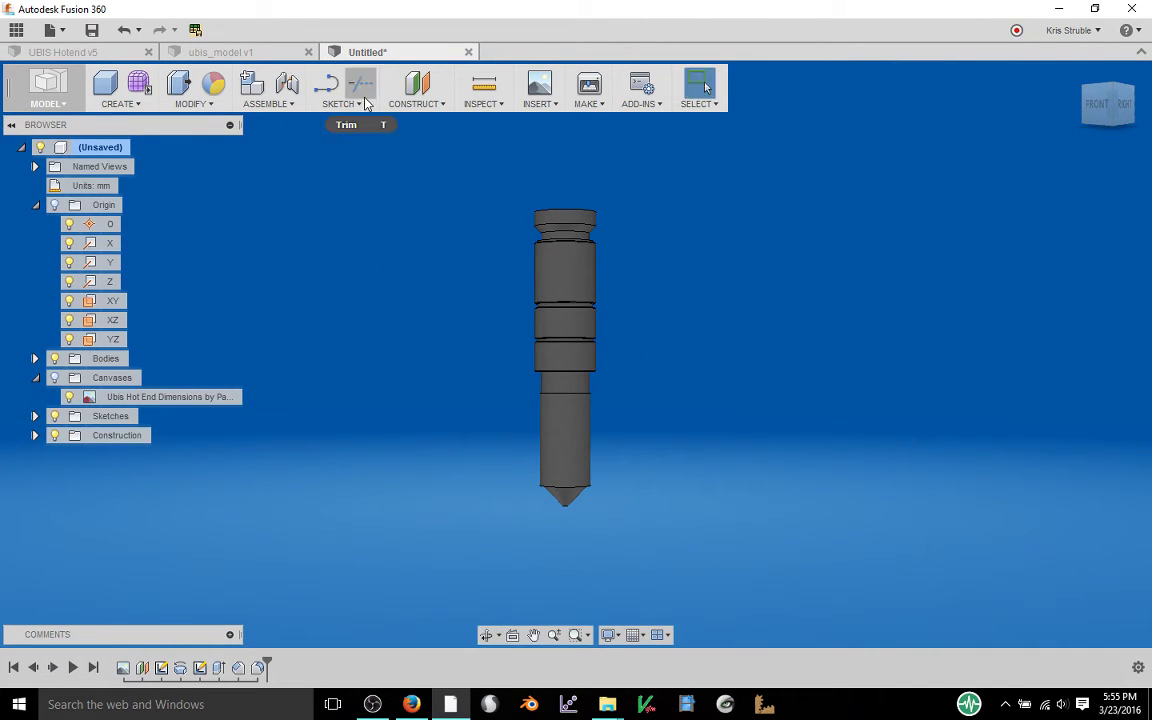
Apply the Paint - Enamel Glossy (Grey) appearance from the Fusion 360 Appearance Library to the whole body
click(201, 104)
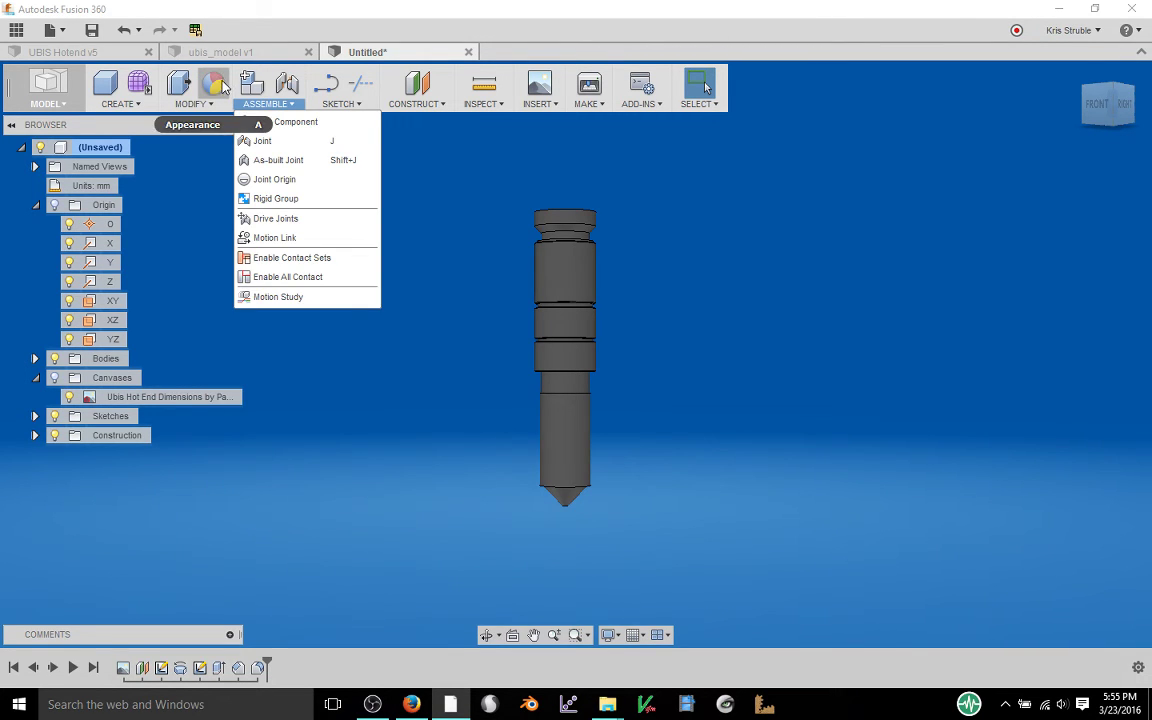
mouse_move(195, 104)
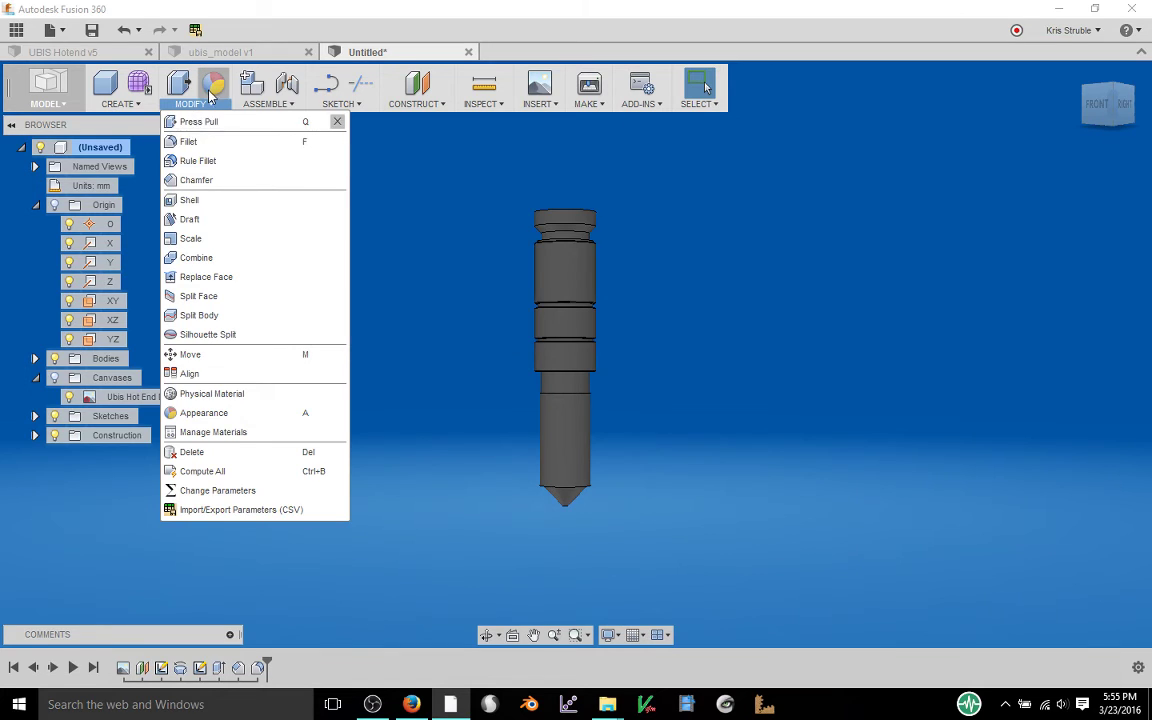
click(212, 88)
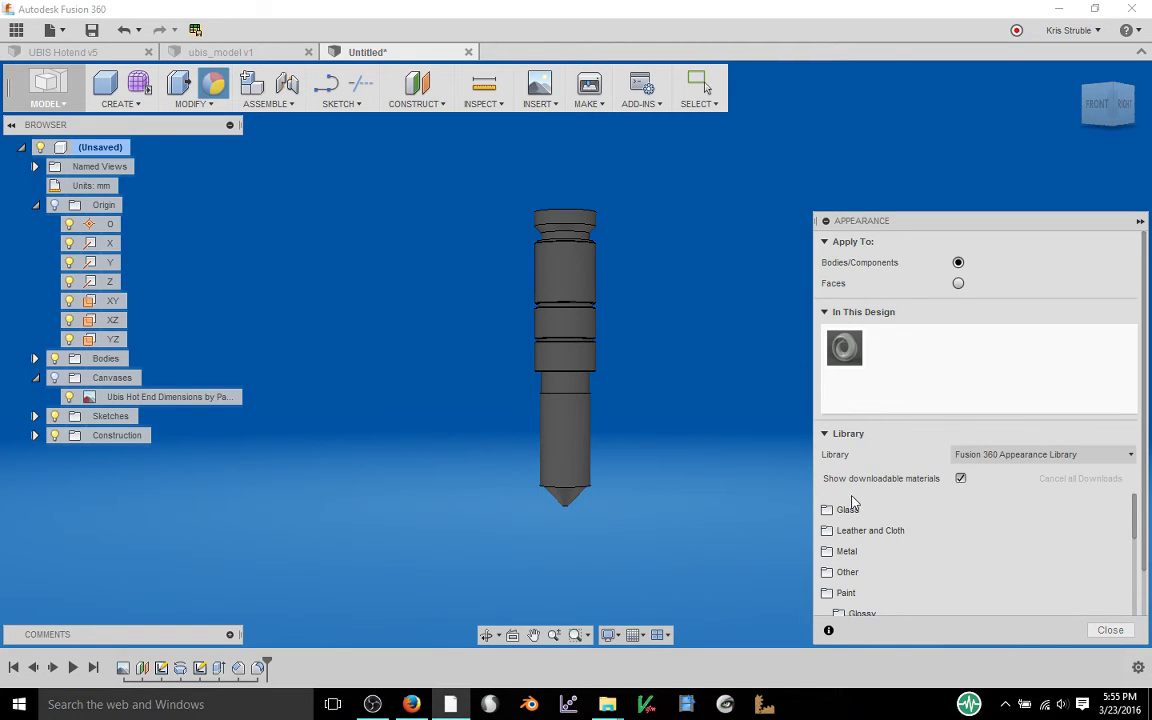
click(827, 553)
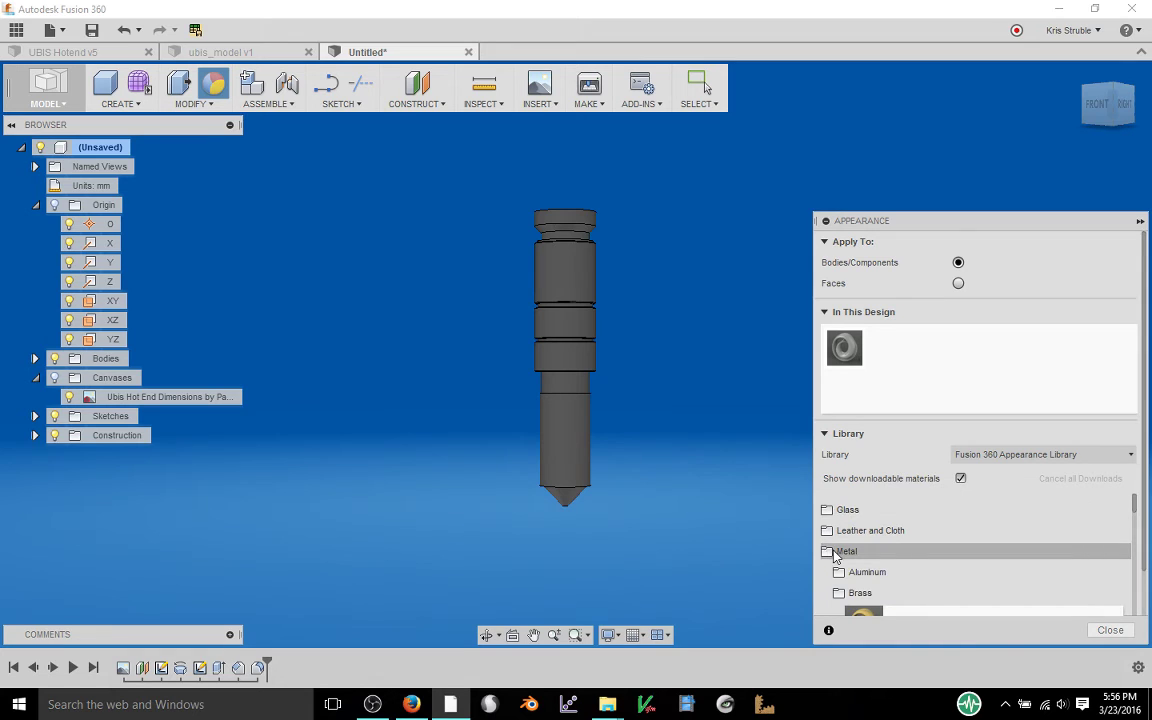
click(828, 532)
click(828, 532)
click(834, 551)
scroll(828, 552, down, 2)
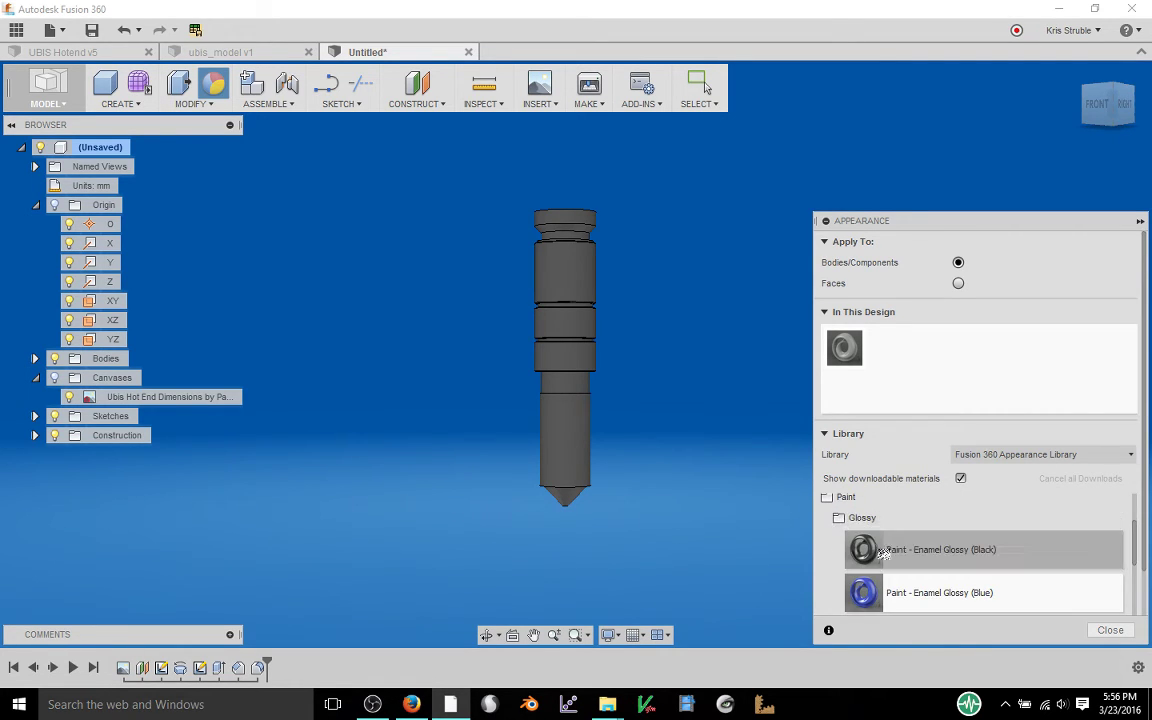
scroll(868, 551, down, 4)
drag(864, 530, 580, 380)
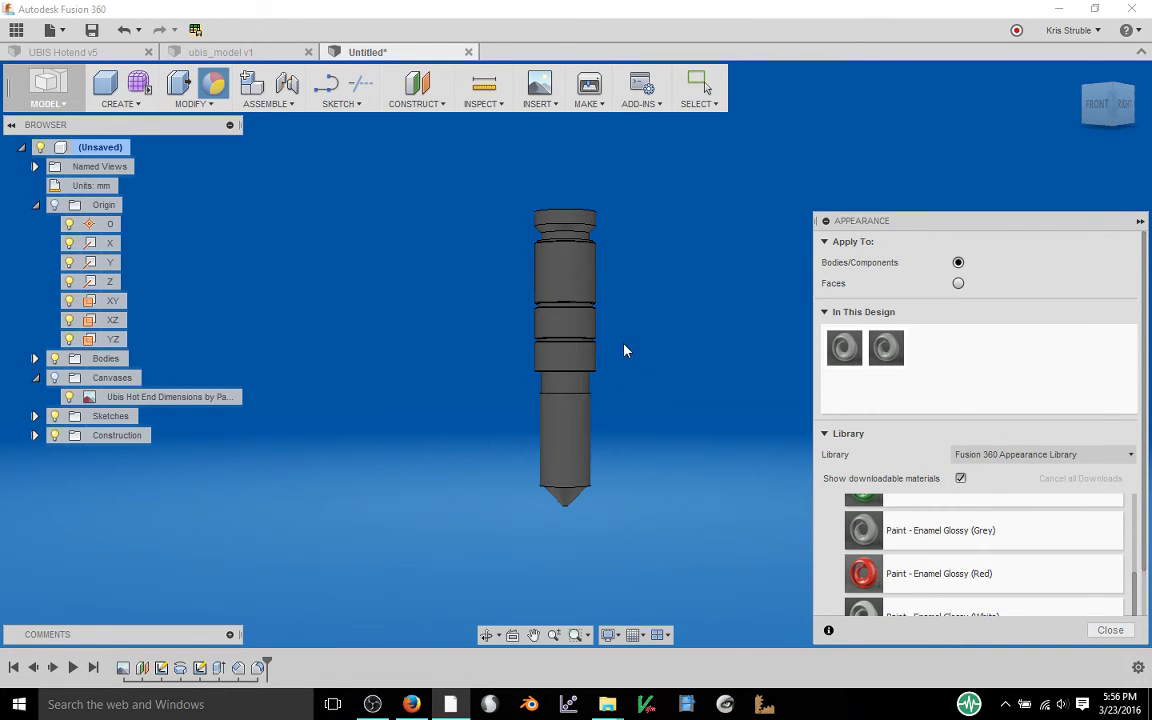
Try Paint - Enamel Glossy (Red) on the whole body and return the body to Plastic - Glossy (Grey)
mouse_move(863, 573)
mouse_down()
mouse_move(785, 515)
mouse_move(566, 424)
mouse_move(572, 438)
mouse_up()
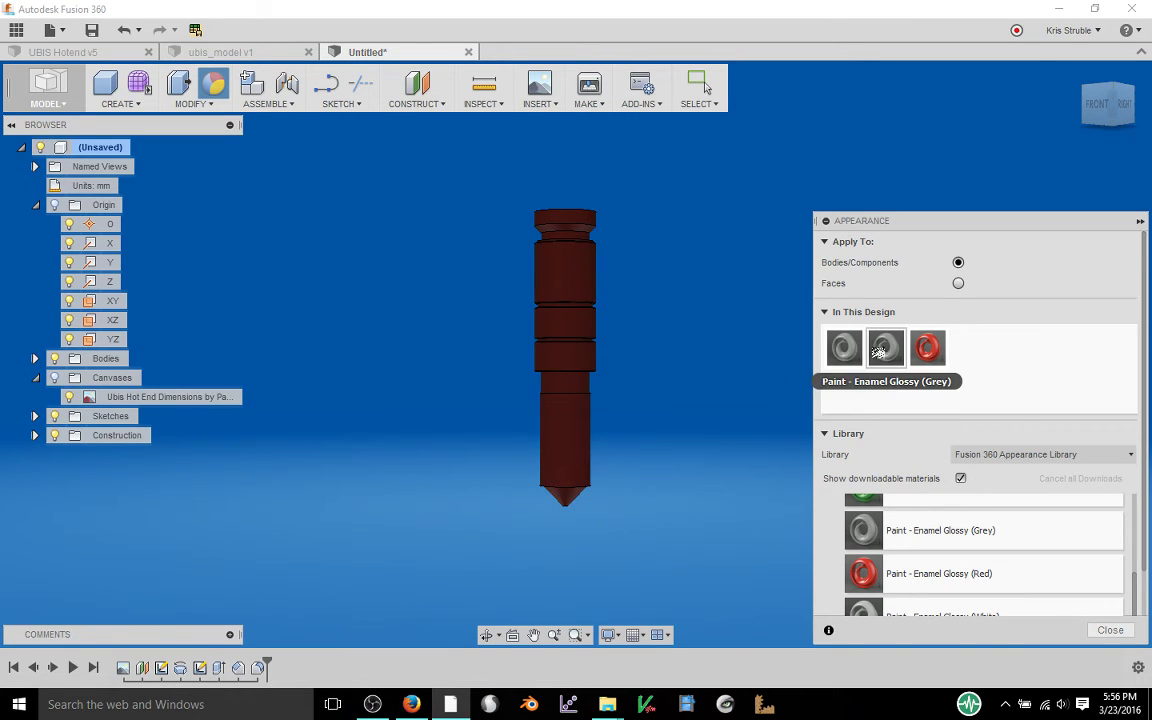
drag(844, 347, 558, 292)
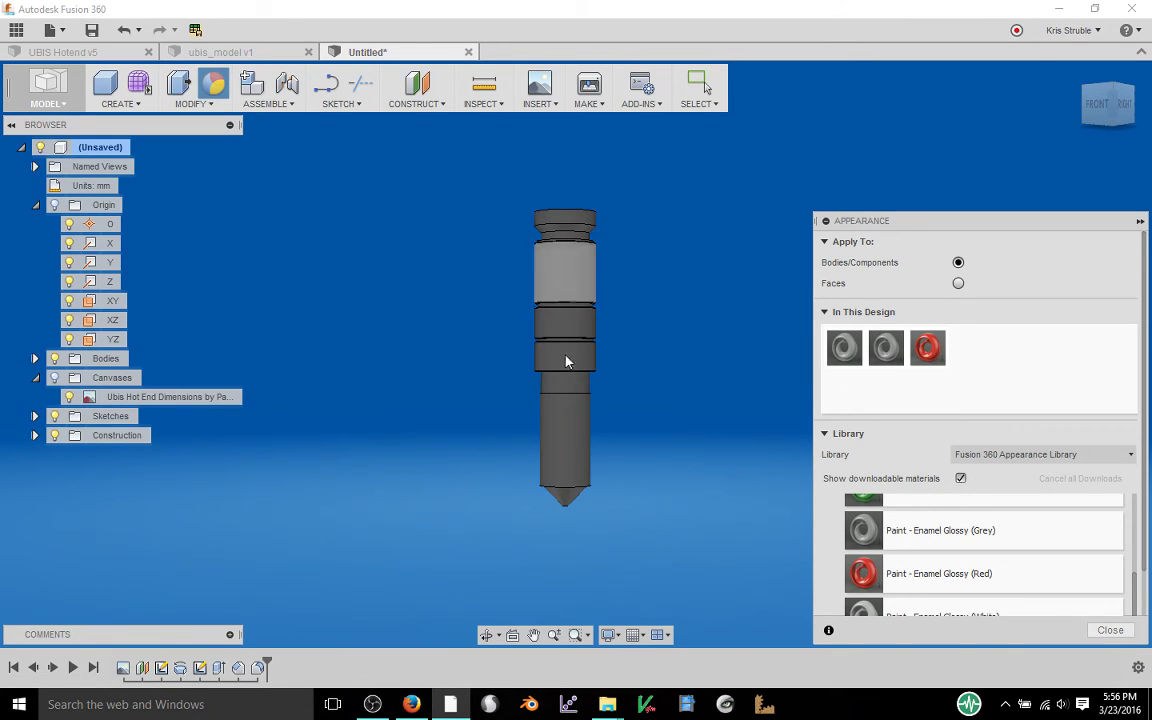
Apply appearances to individual faces: Paint - Enamel Glossy (Red) on the lower cylinder and Plastic - Glossy (Grey) on the upper barrel
click(958, 284)
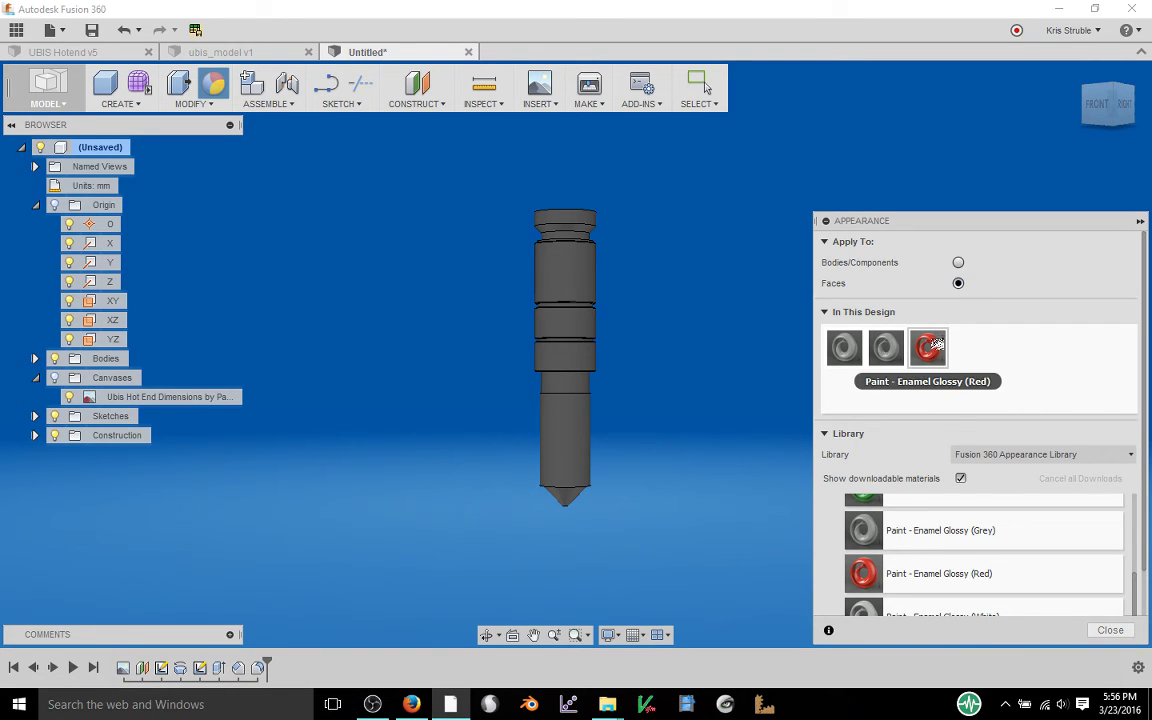
drag(935, 345, 581, 445)
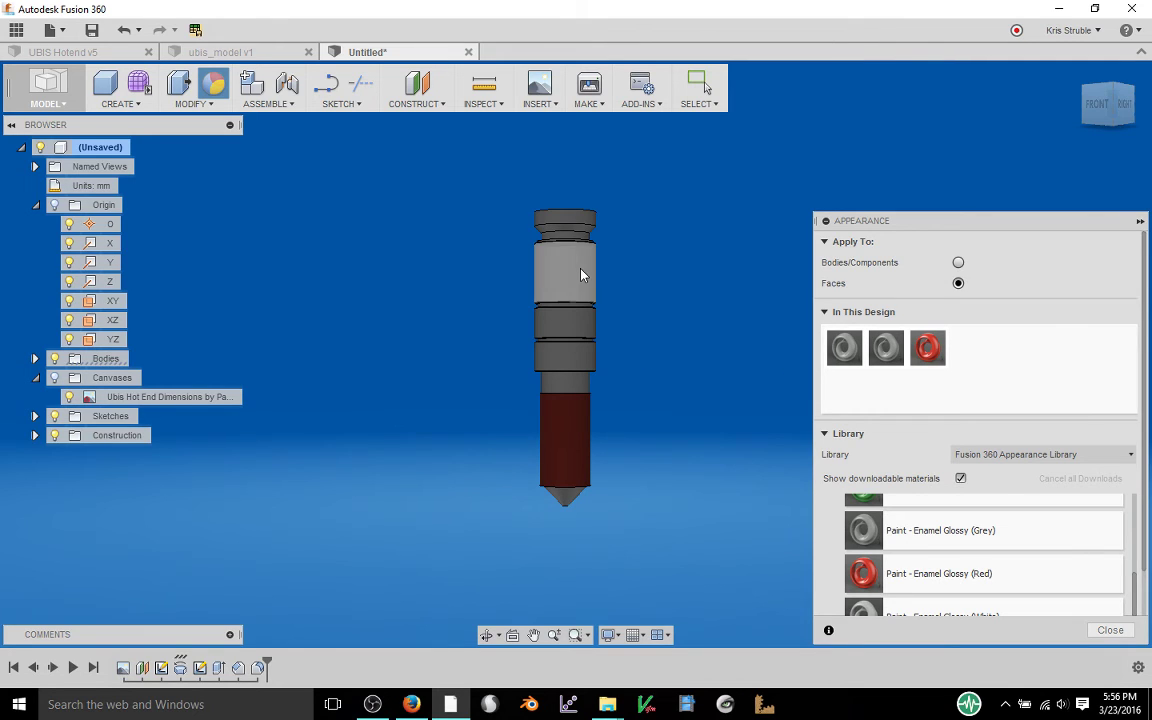
drag(836, 343, 574, 270)
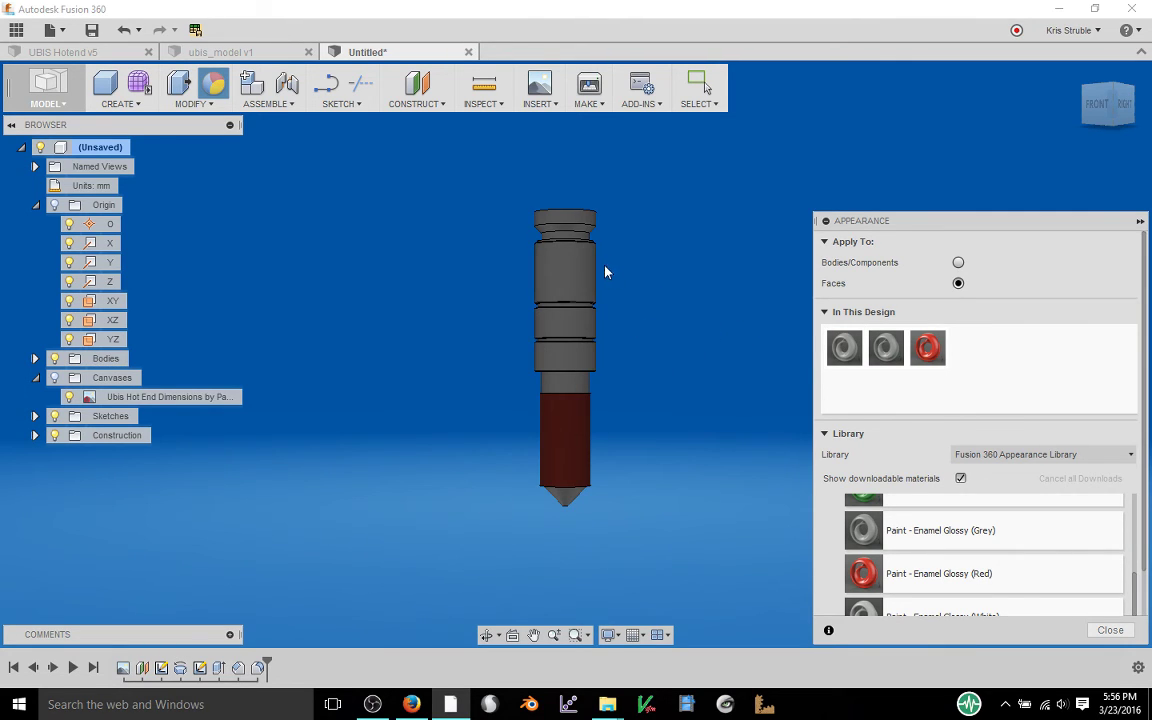
Edit the Plastic - Glossy (Grey) appearance to a warmer tint with RGB 181, 178, 165
double_click(846, 346)
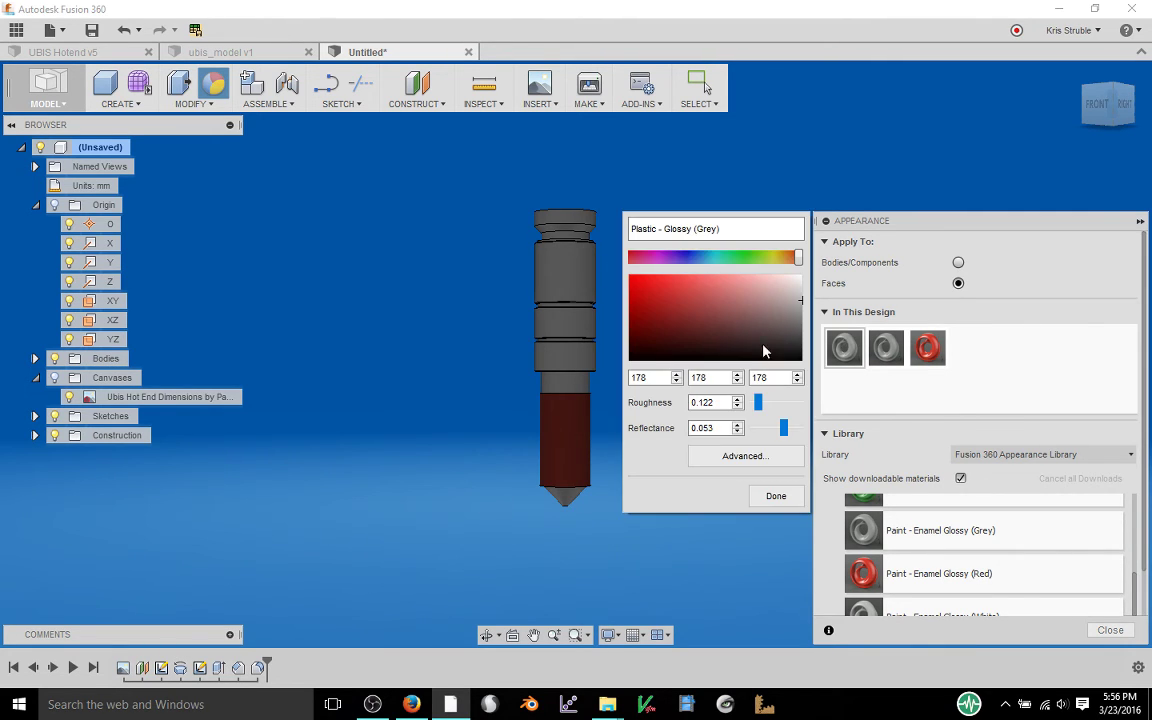
drag(763, 292, 777, 263)
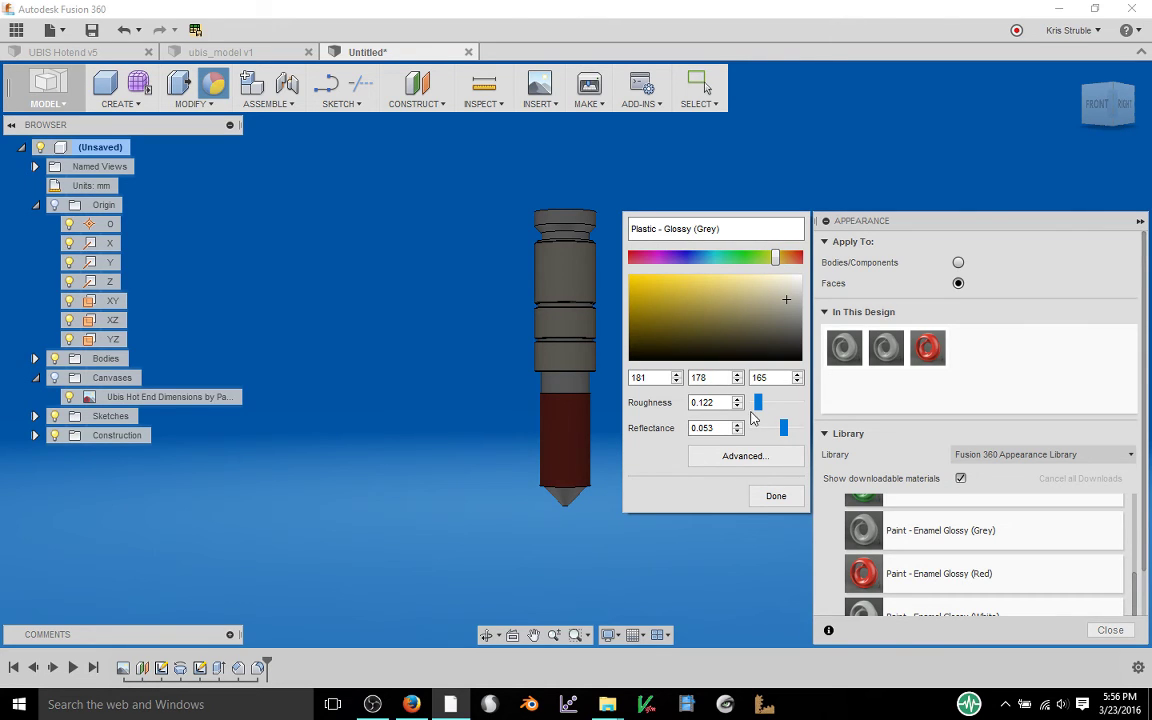
click(789, 498)
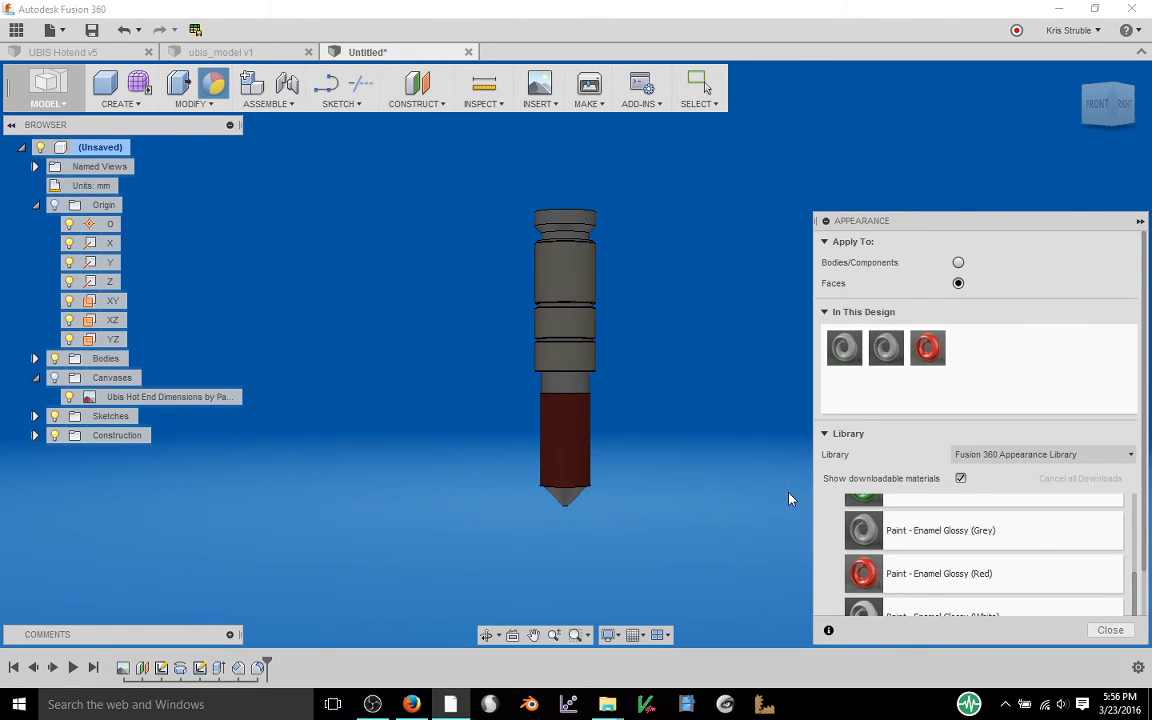
mouse_move(661, 442)
shift+middle_down()
mouse_move(637, 488)
mouse_move(617, 476)
mouse_move(653, 404)
mouse_move(658, 465)
mouse_move(651, 436)
shift+middle_up()
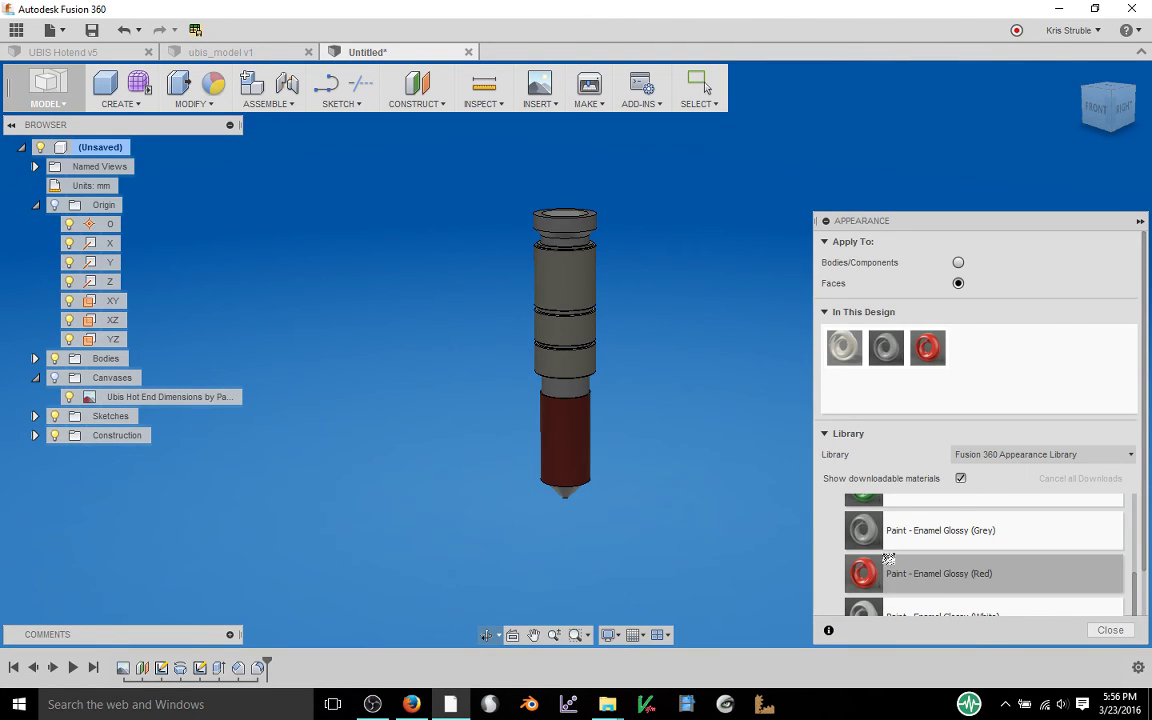
Apply the Brass - Matte metal appearance to the nozzle's conical tip face and finish the appearance settings
scroll(826, 529, up, 10)
click(826, 551)
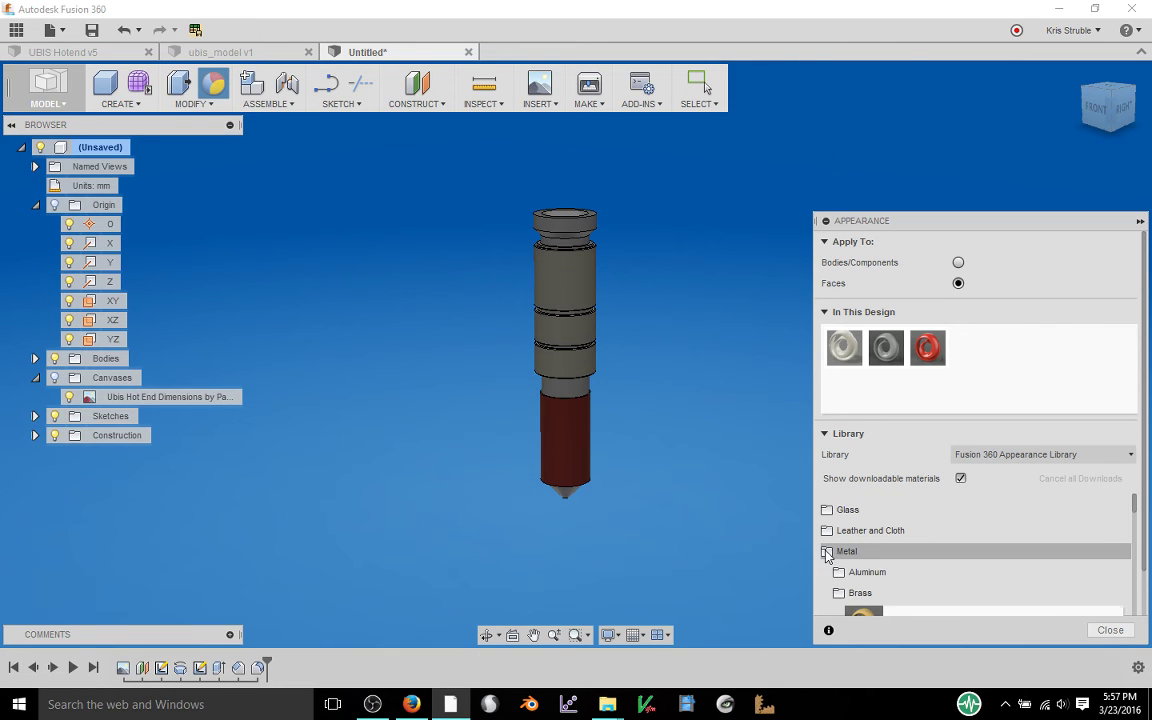
scroll(850, 590, down, 1)
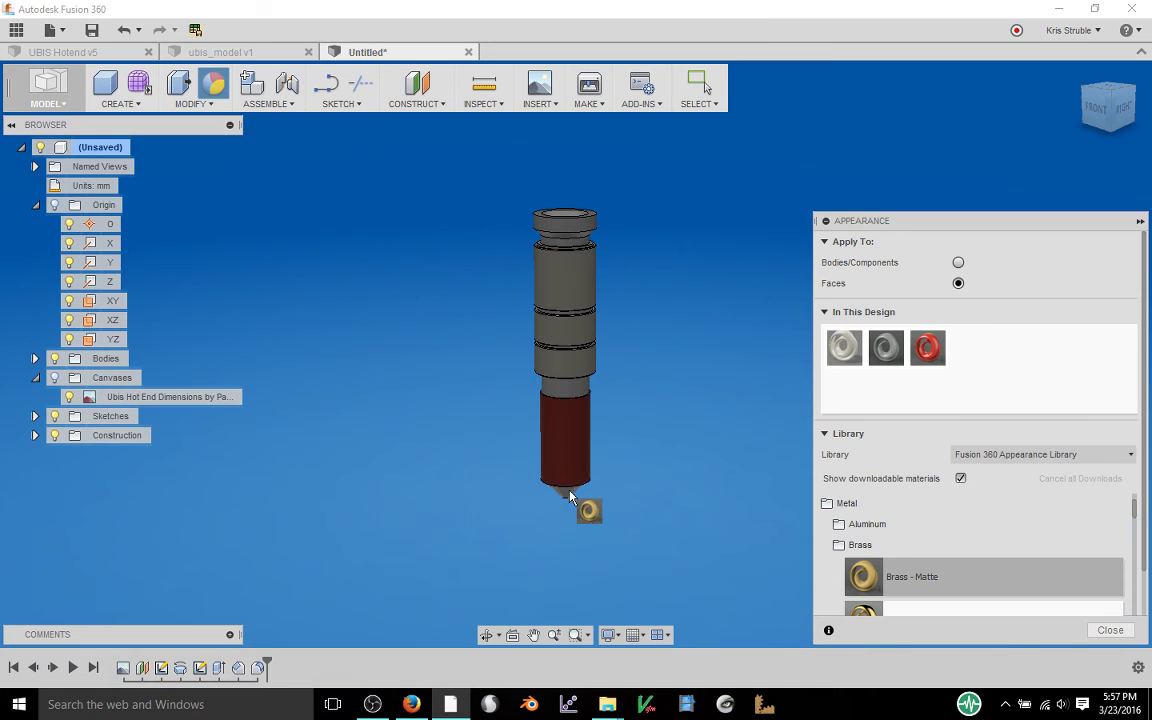
drag(569, 495, 566, 494)
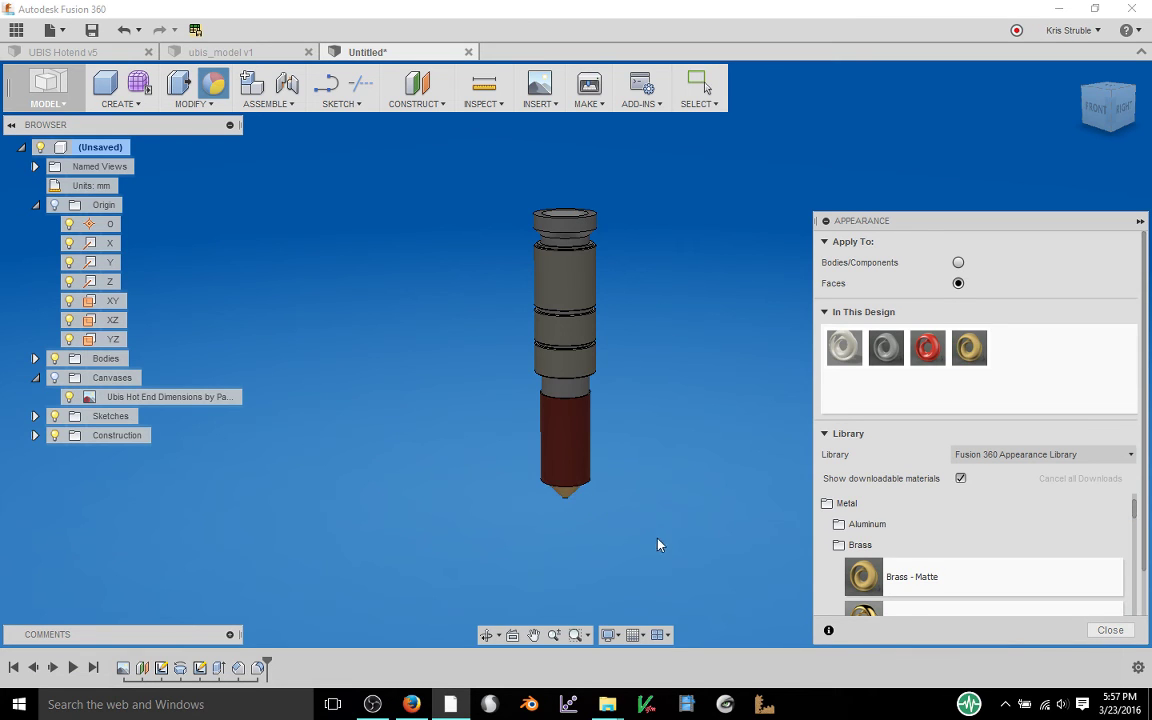
scroll(663, 499, up, 3)
mouse_move(669, 504)
shift+middle_down()
mouse_move(697, 437)
mouse_move(689, 423)
mouse_move(649, 490)
mouse_move(677, 486)
shift+middle_up()
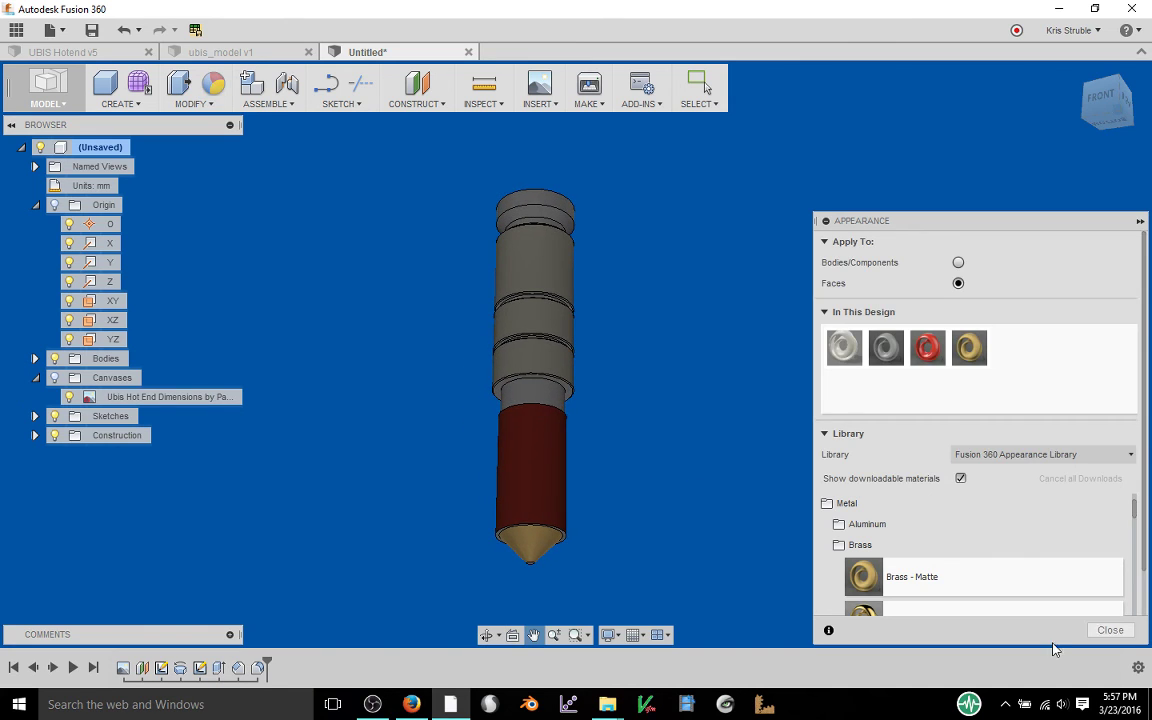
click(1108, 628)
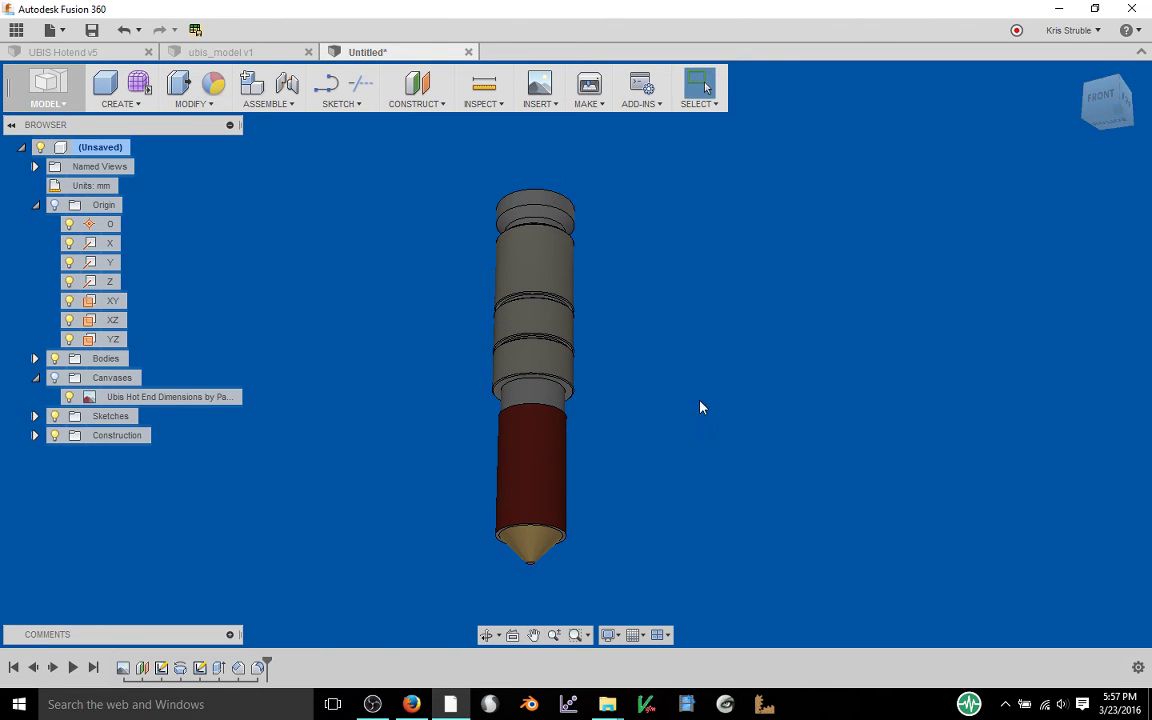
shift+middle_drag(700, 407, 645, 455)
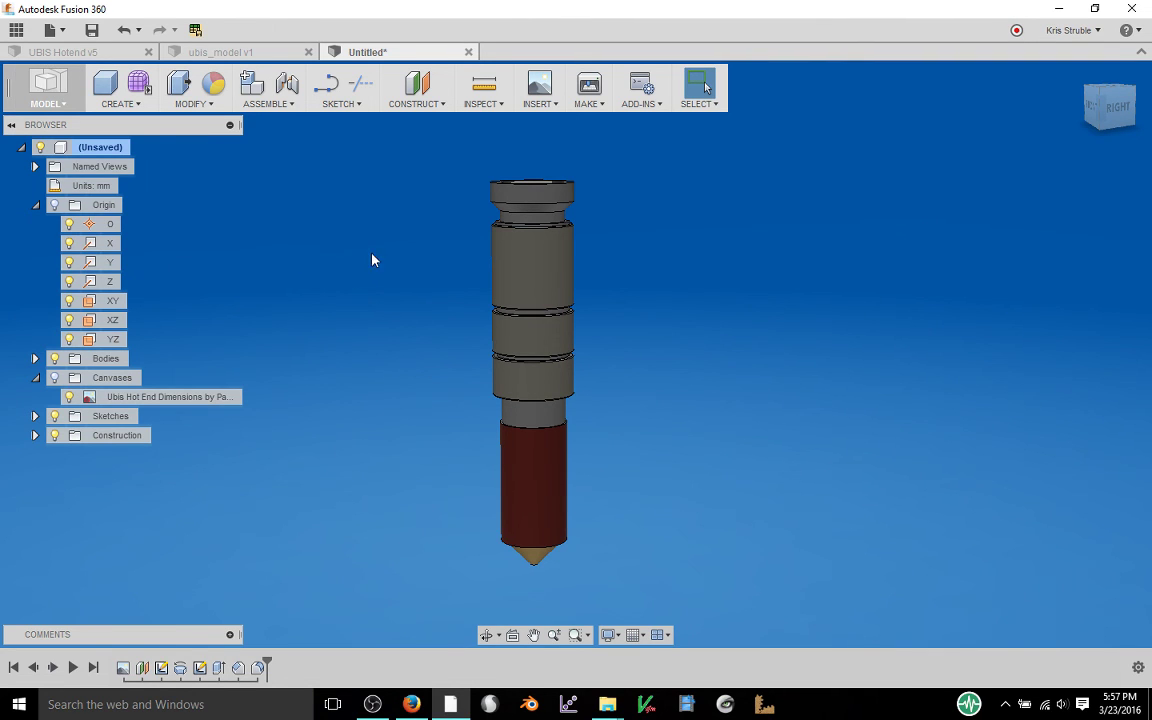
shift+middle_drag(387, 292, 355, 318)
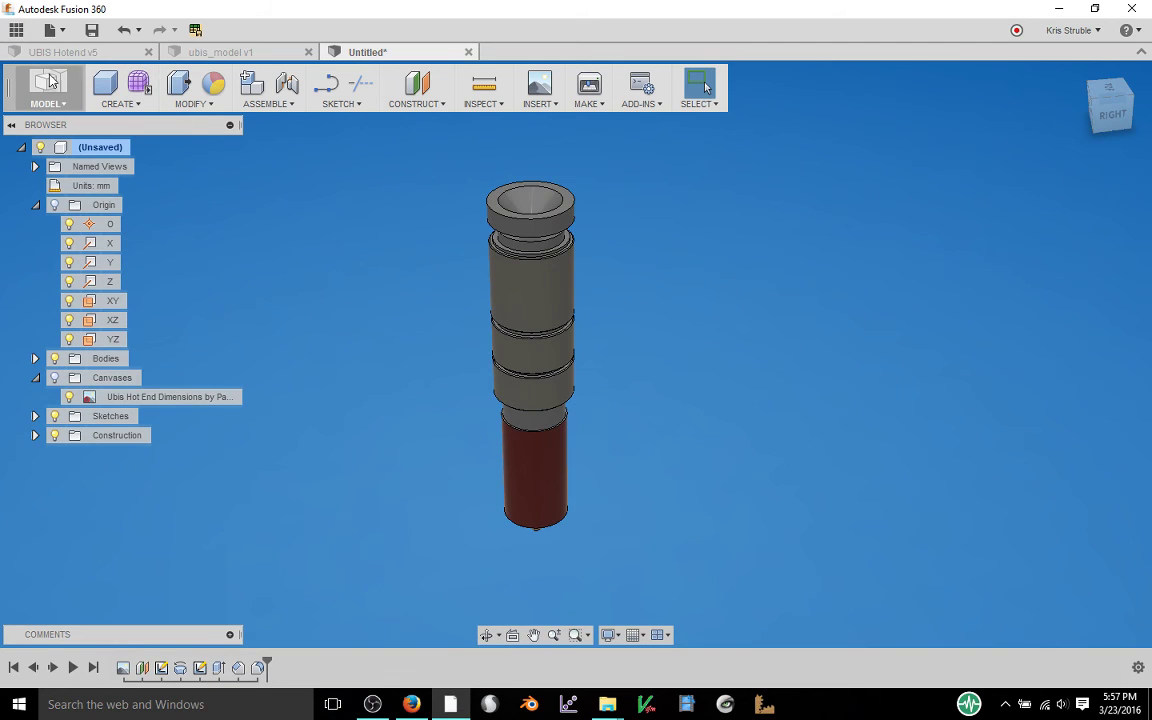
Switch the hot end design to the Render workspace and inspect the coloured model from an angled view
middle_drag(431, 301, 517, 317)
shift+middle_drag(856, 400, 855, 374)
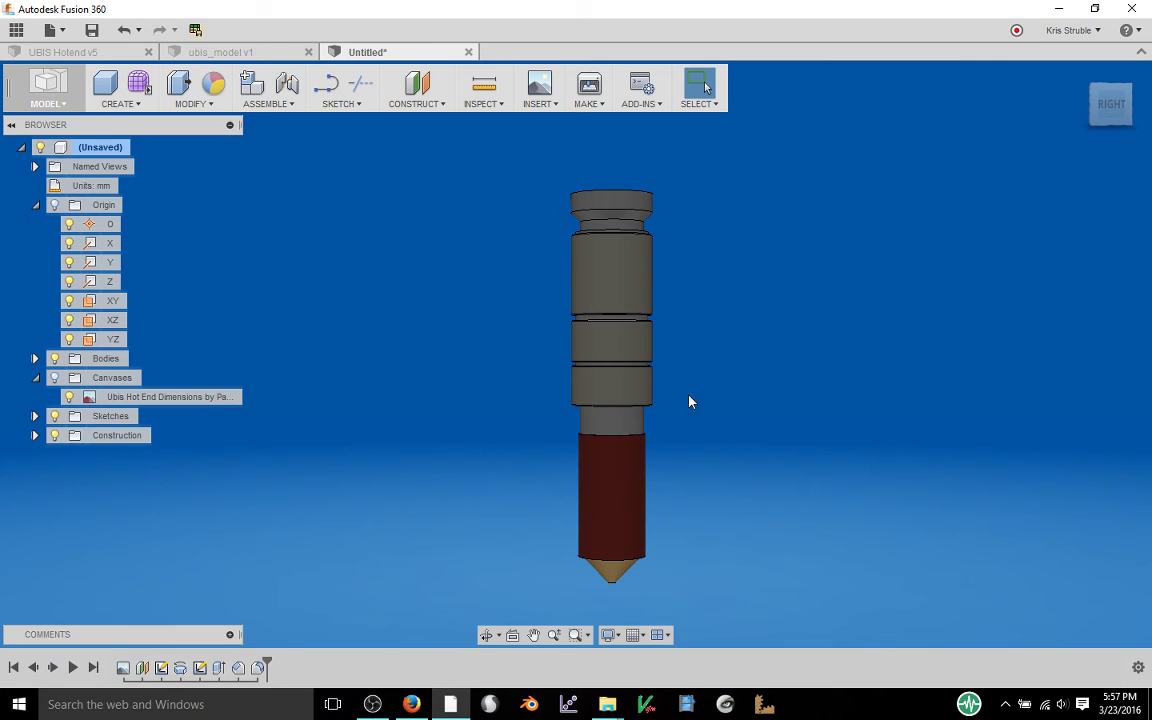
click(47, 88)
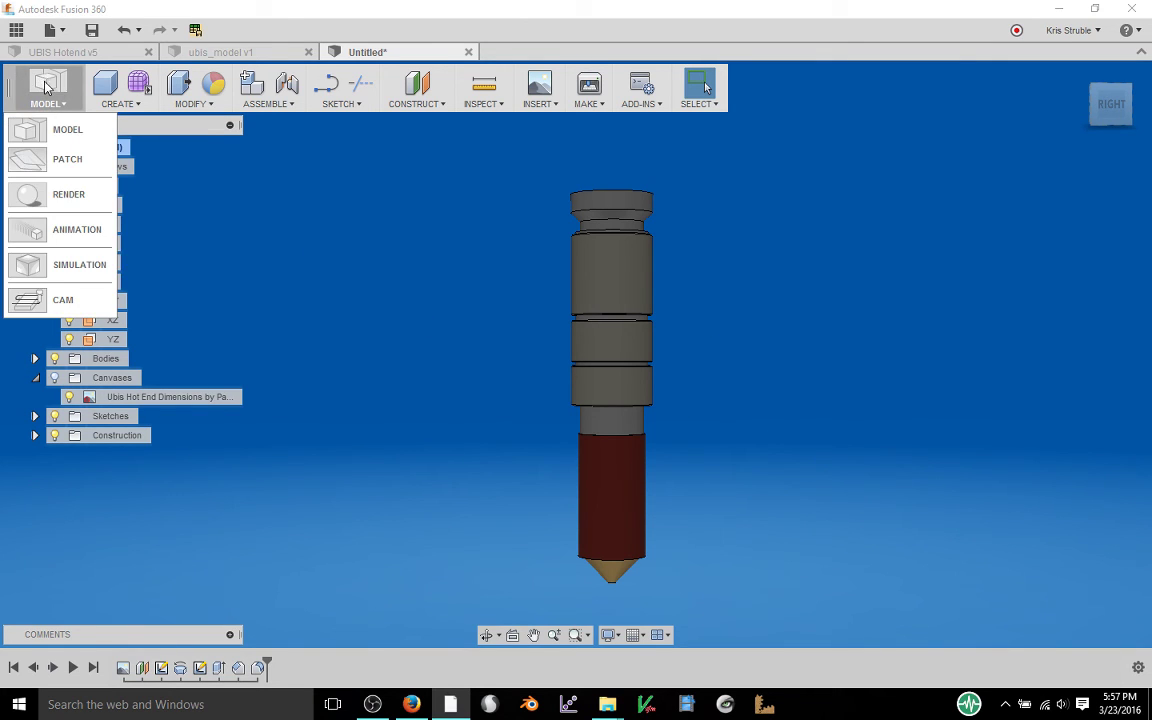
click(29, 200)
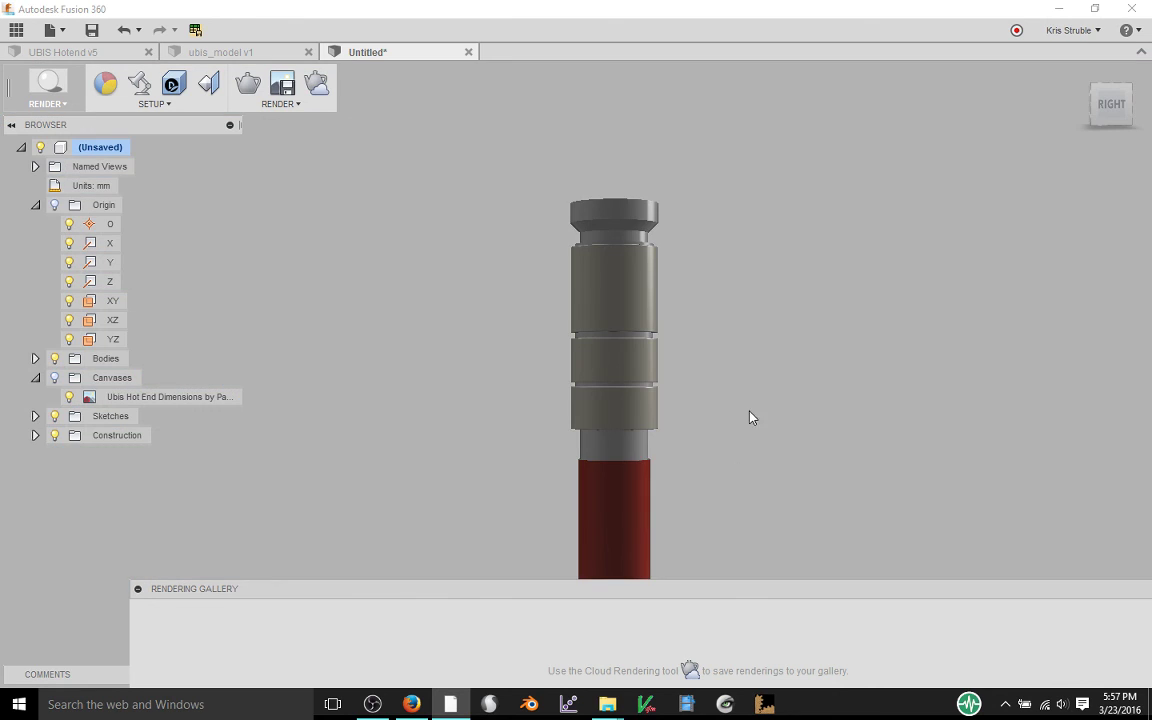
middle_drag(752, 418, 735, 375)
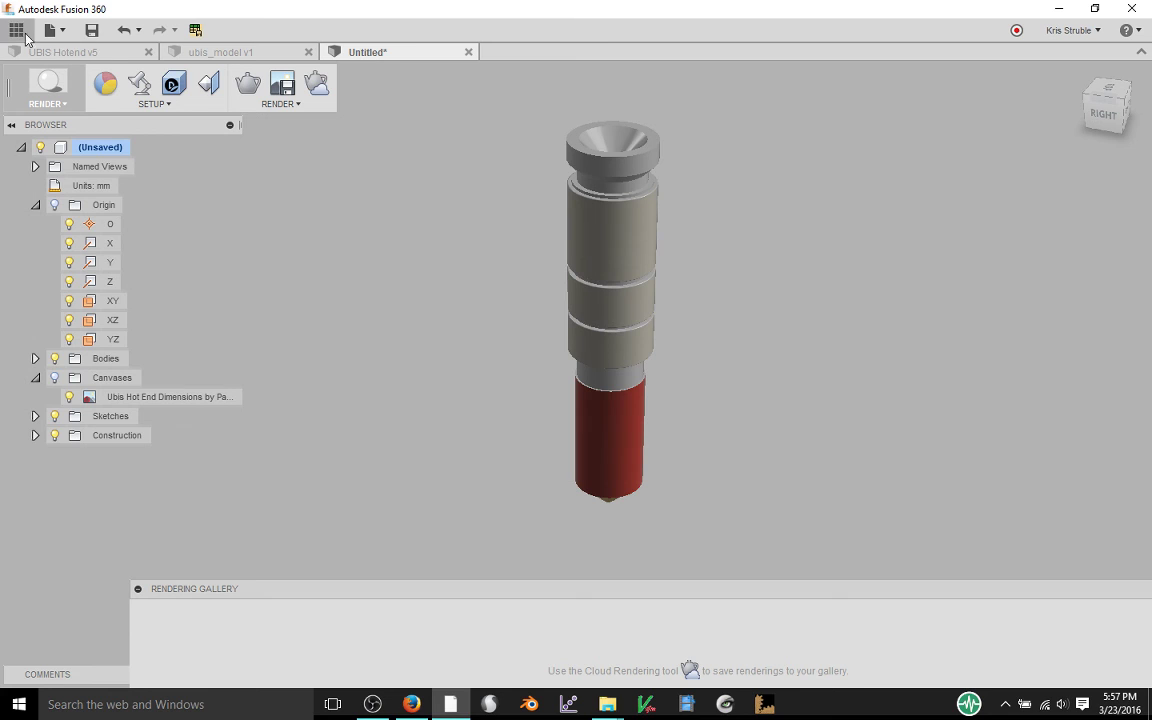
Bring up the UBIS Hotend v5 design and view its finished model beside the dimension canvas
click(58, 50)
mouse_move(831, 452)
shift+middle_down()
mouse_move(784, 504)
mouse_move(766, 483)
mouse_move(676, 458)
mouse_move(812, 391)
mouse_move(728, 442)
shift+middle_up()
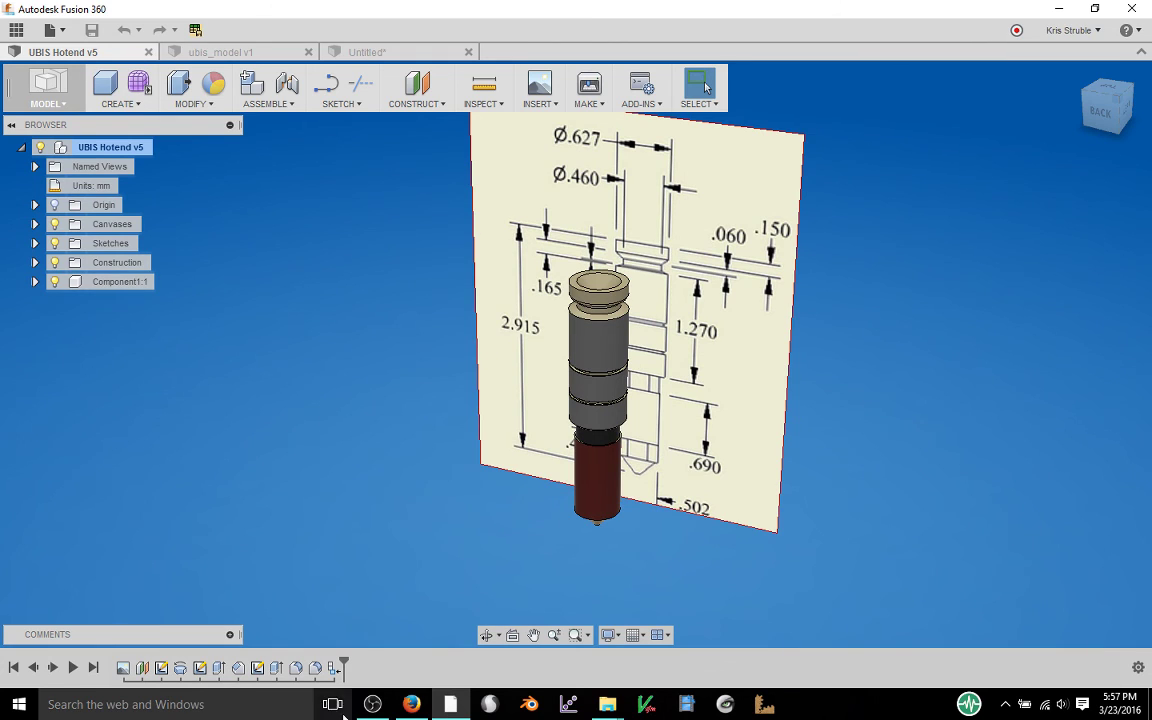
Switch to Firefox and examine the Ubis Hotend page on Thingiverse, including its rendered image and the downloadable STL and STP files
click(406, 706)
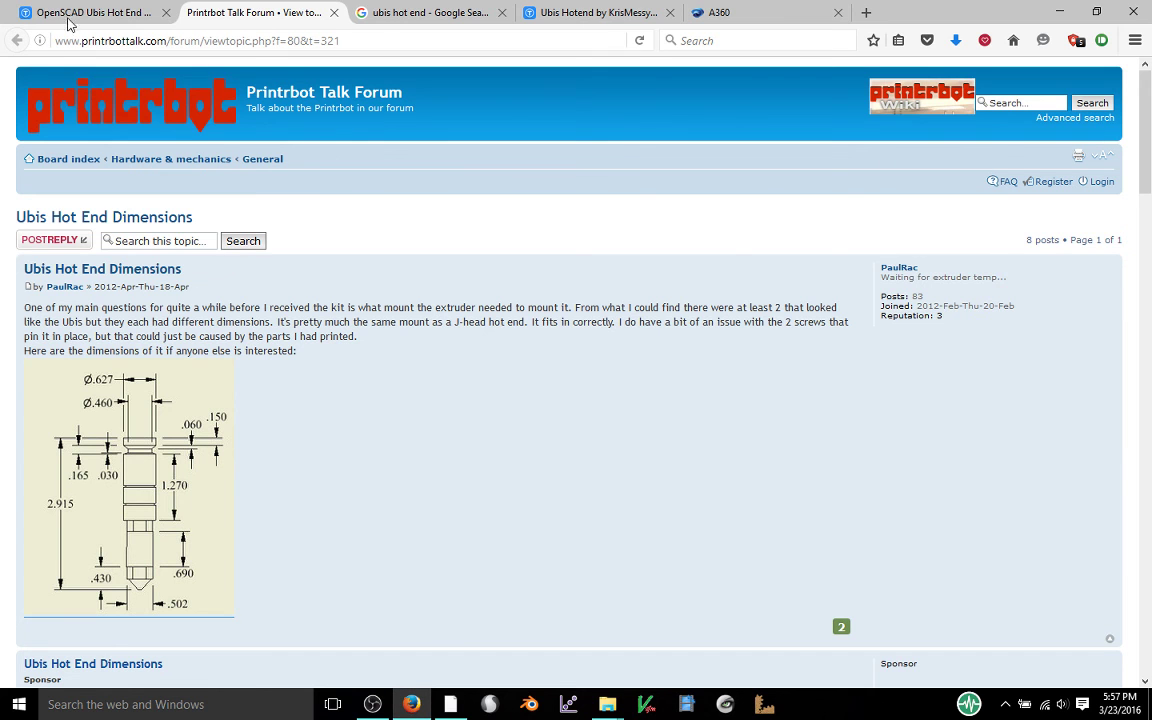
click(588, 14)
scroll(340, 515, down, 3)
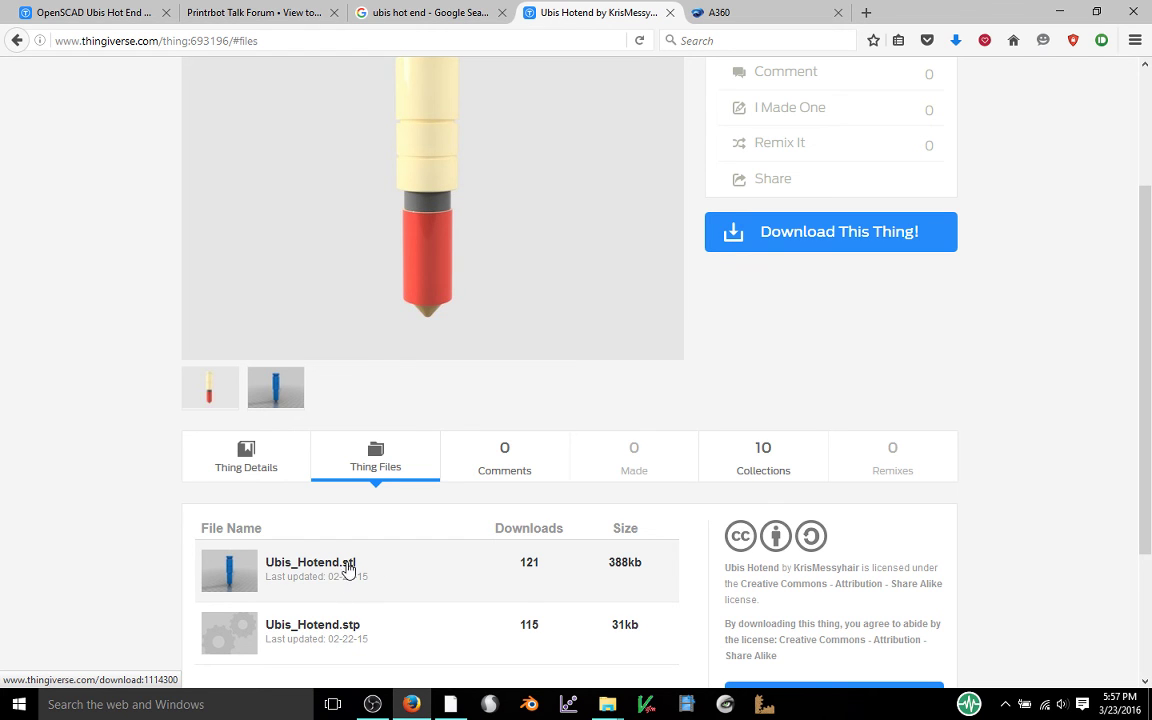
scroll(391, 429, up, 3)
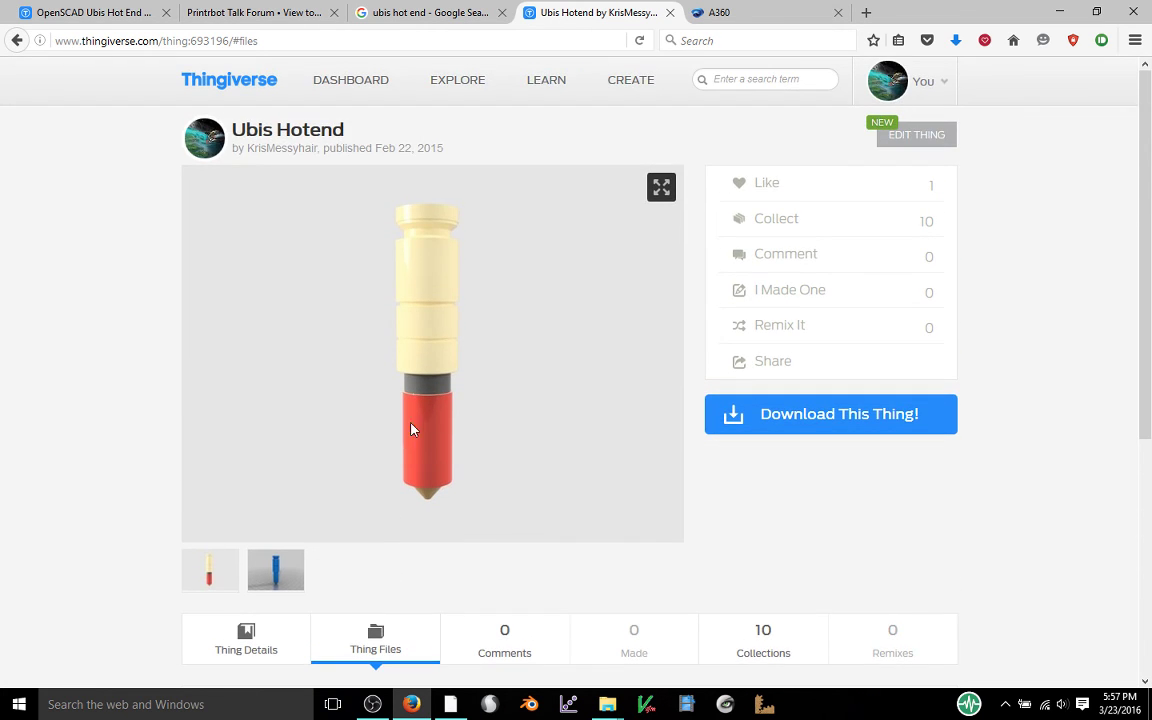
scroll(415, 430, down, 3)
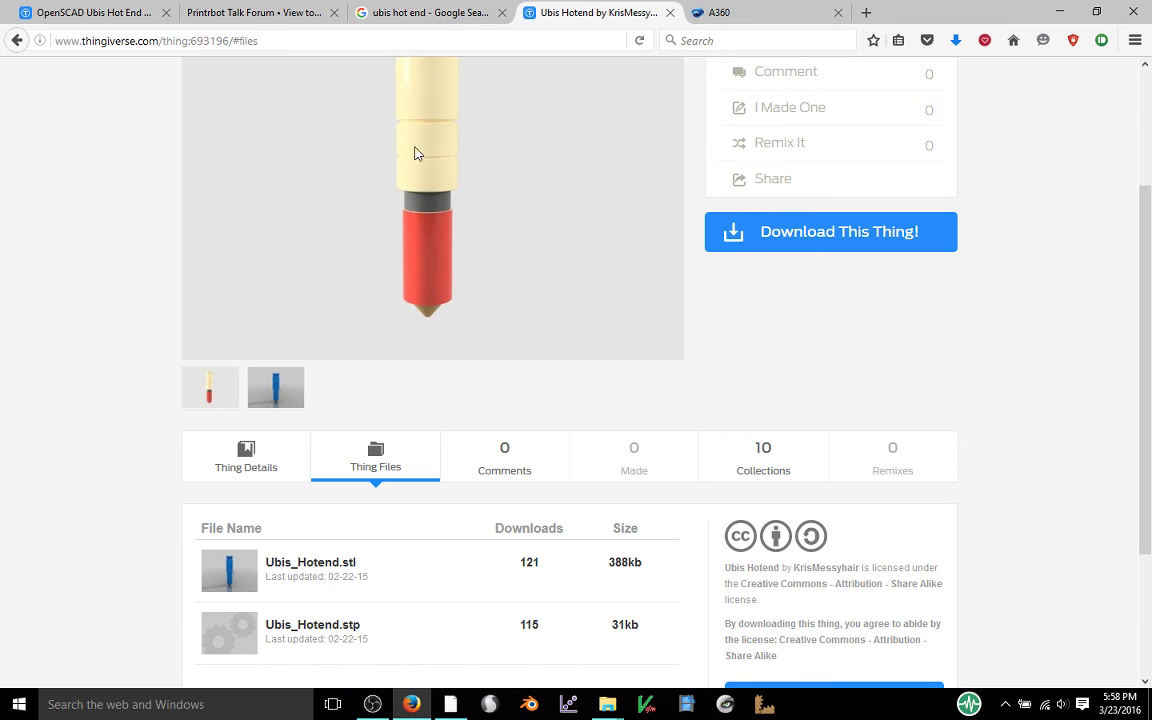
scroll(437, 270, up, 3)
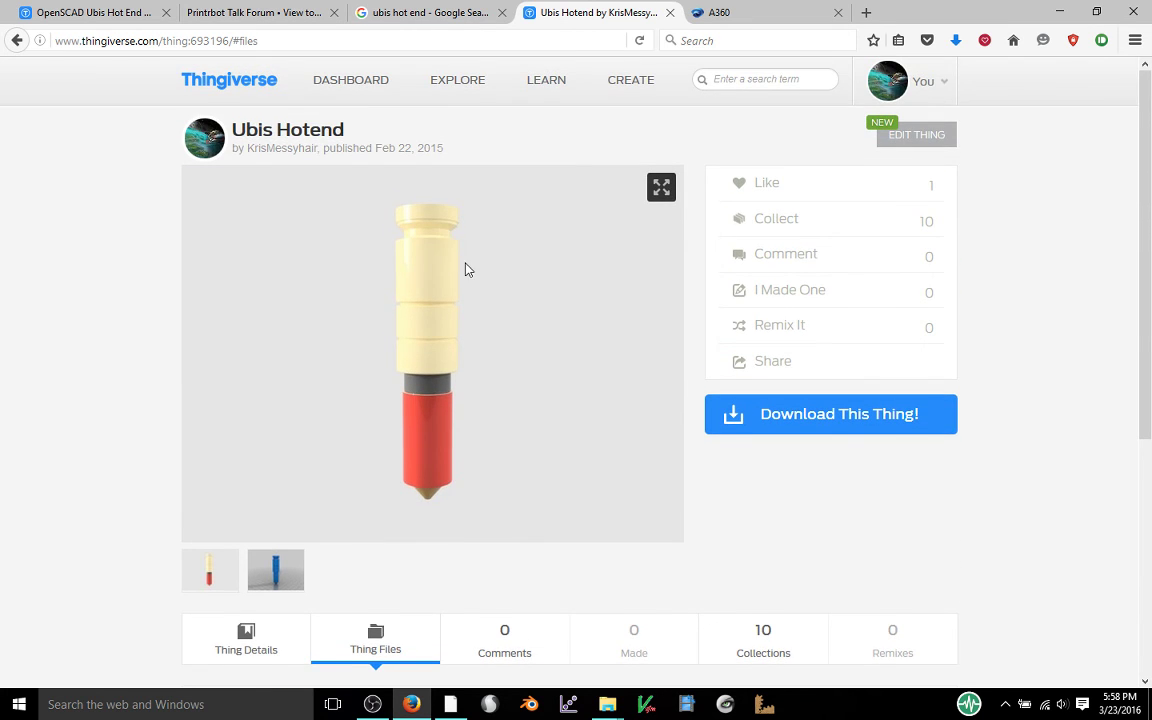
scroll(458, 267, down, 1)
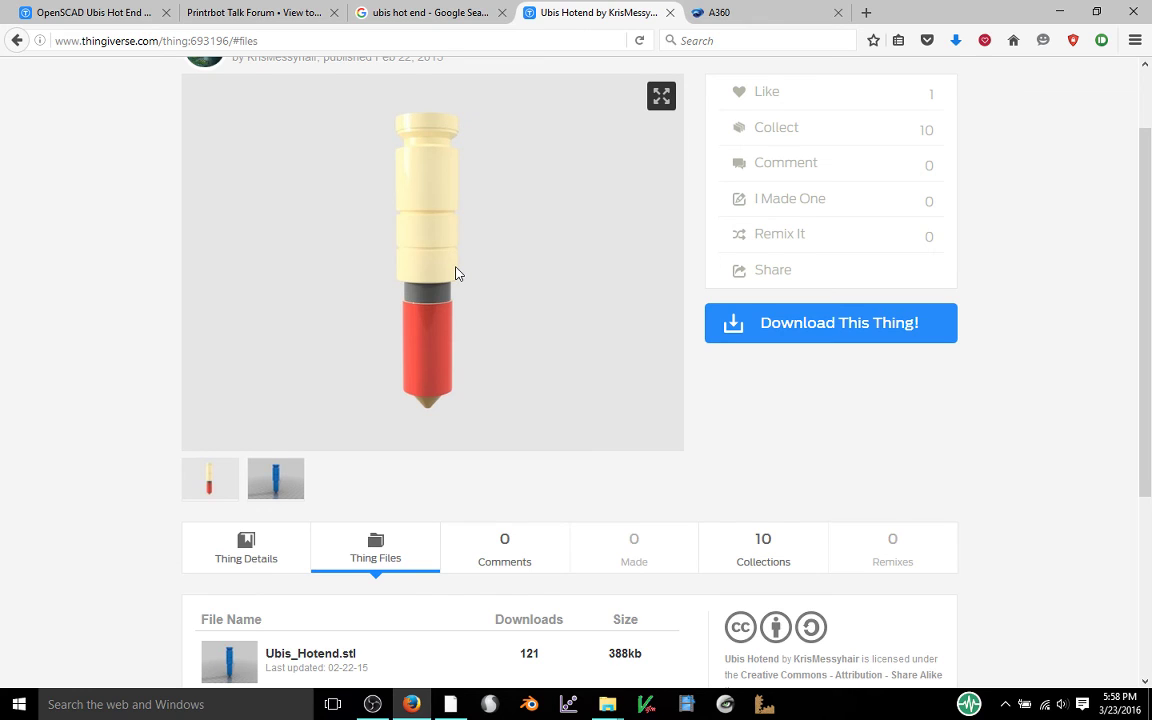
scroll(456, 272, up, 2)
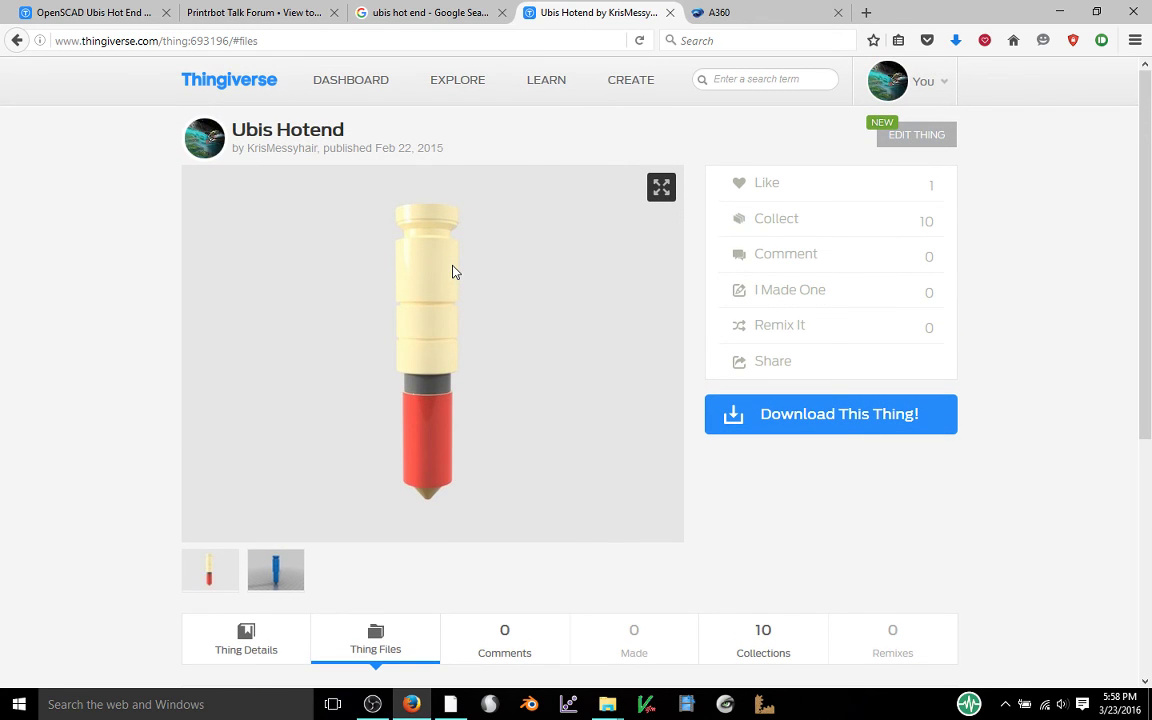